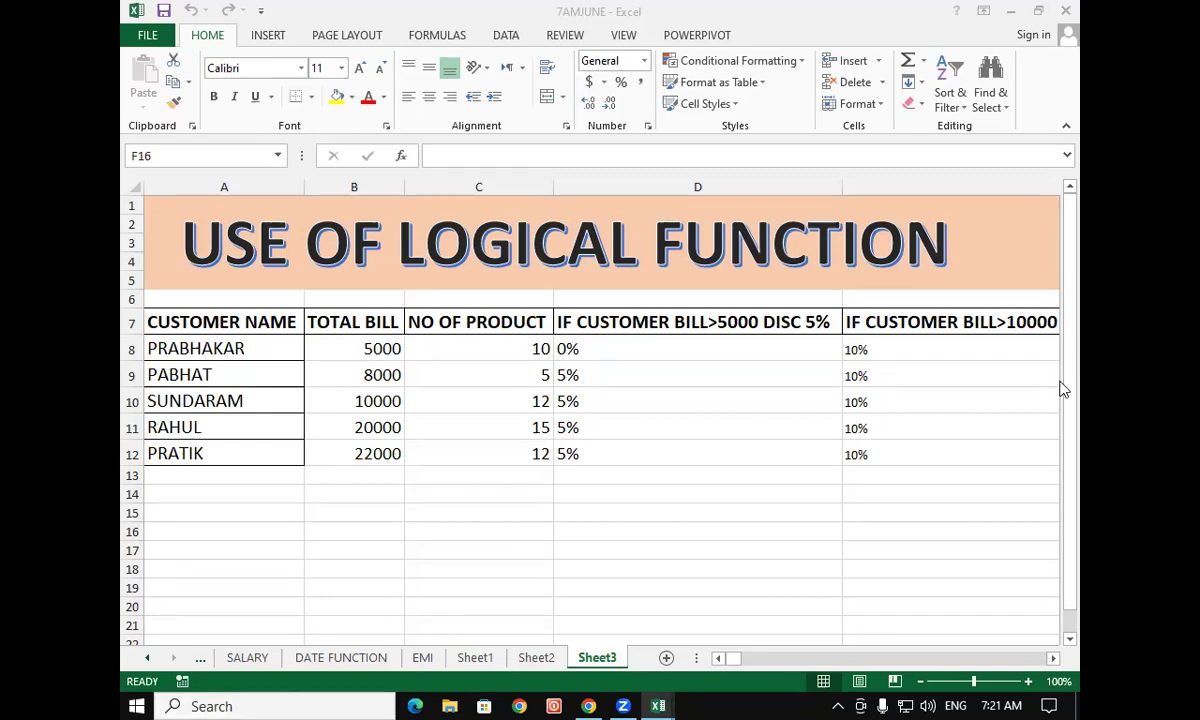
Select the existing discount results in D8:F12
mouse_move(612, 352)
left_mouse_down()
mouse_move(1013, 462)
mouse_move(554, 483)
mouse_move(573, 462)
left_mouse_up()
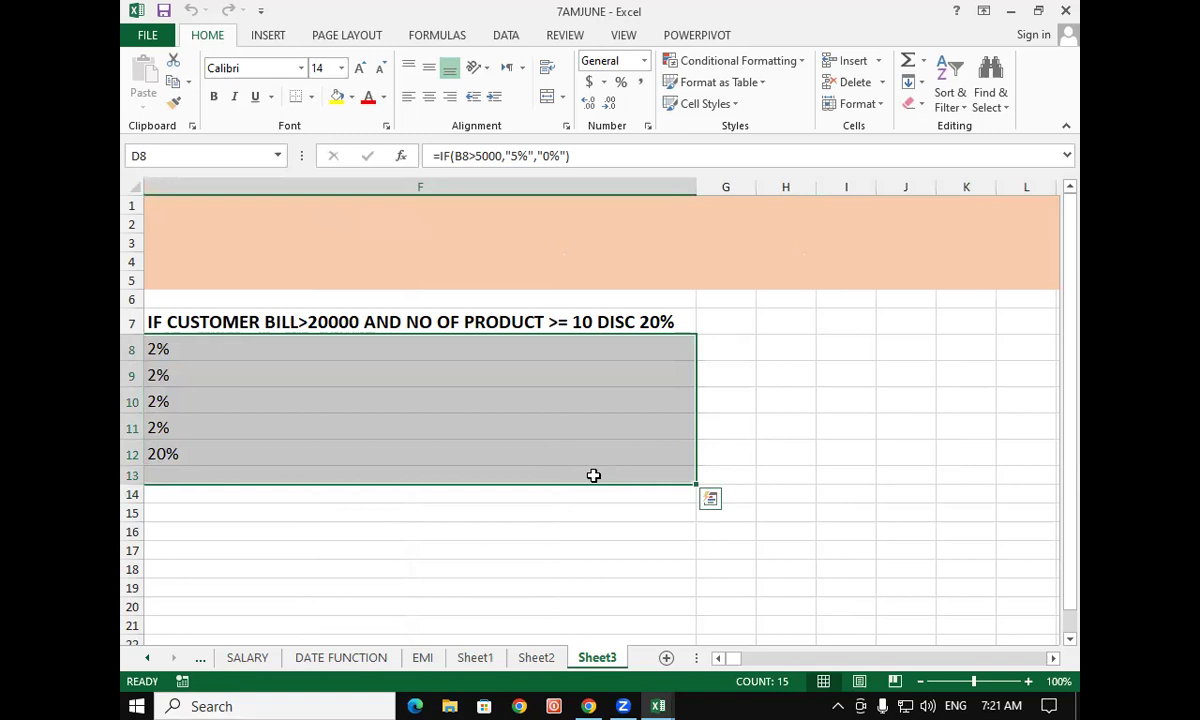
Delete the values in D8:F12, then check the discount condition in D7
key("Delete")
left_click(651, 353)
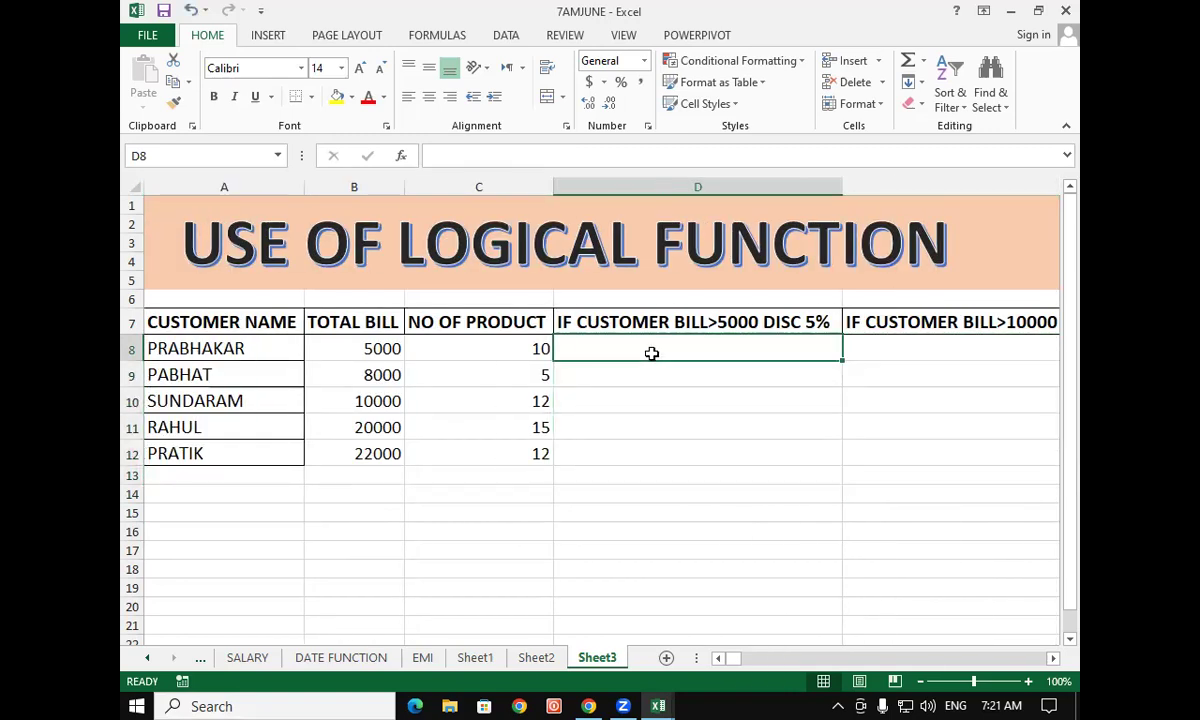
left_click(572, 318)
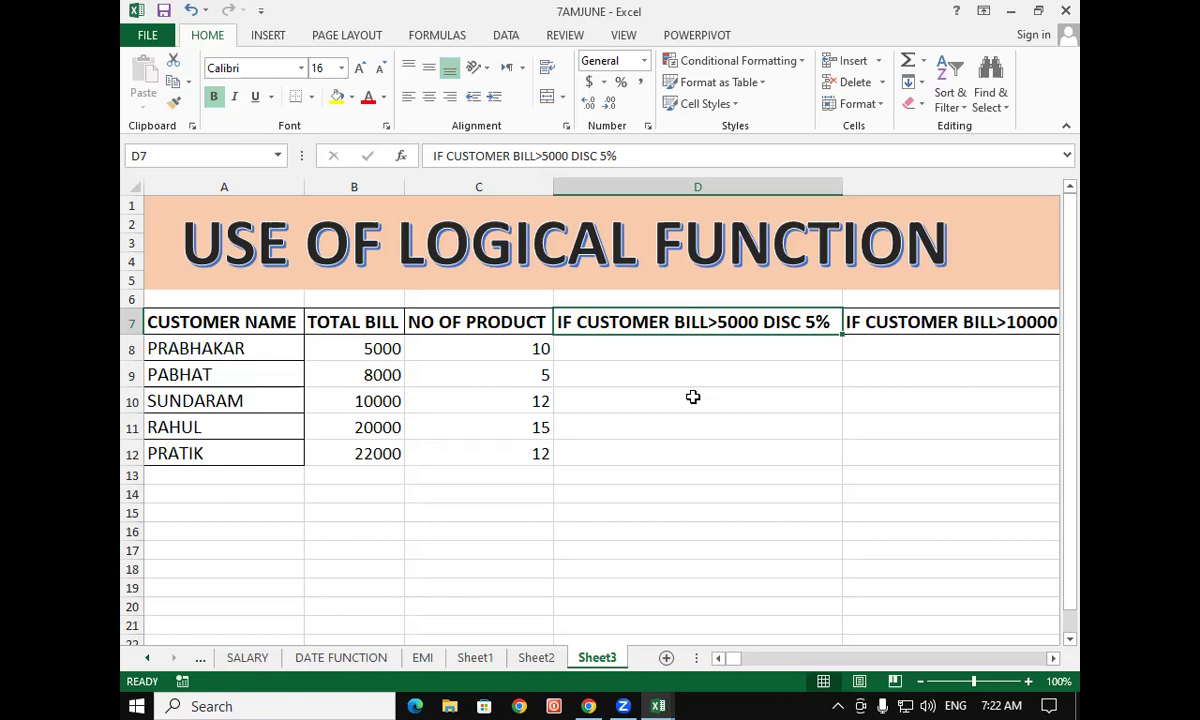
Enter =IF(B8>5000,"5%") in D8, which shows FALSE for the 5000 bill
left_click(627, 346)
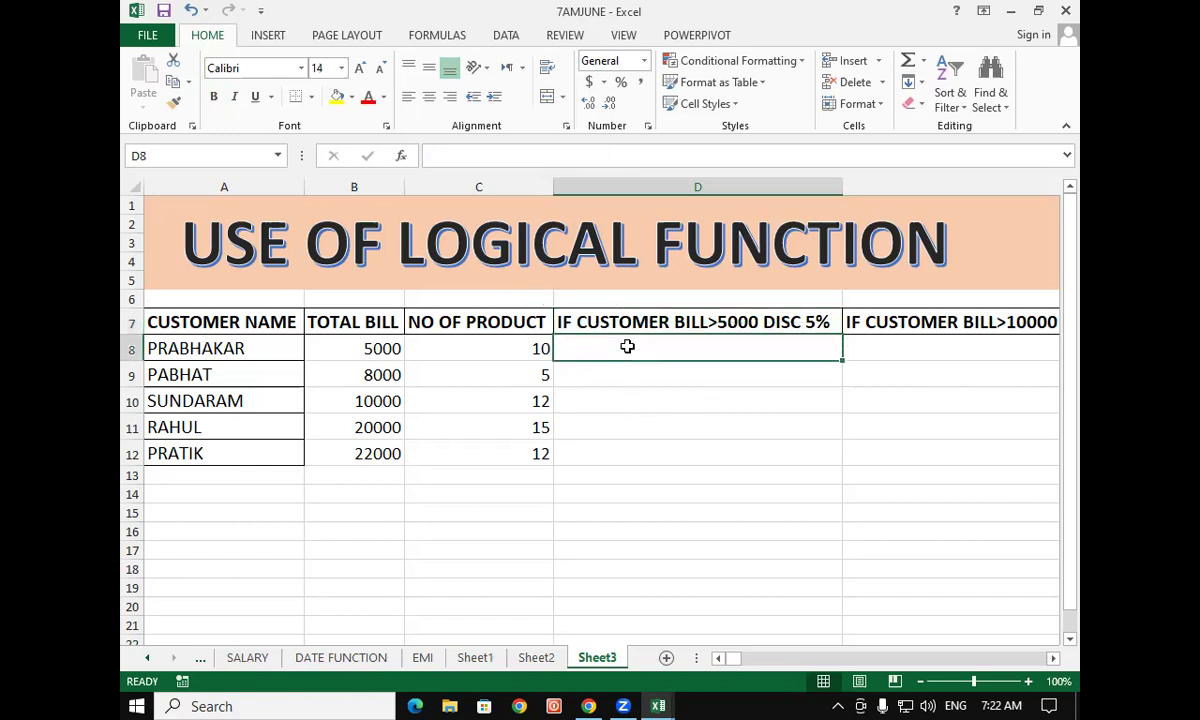
type("=if")
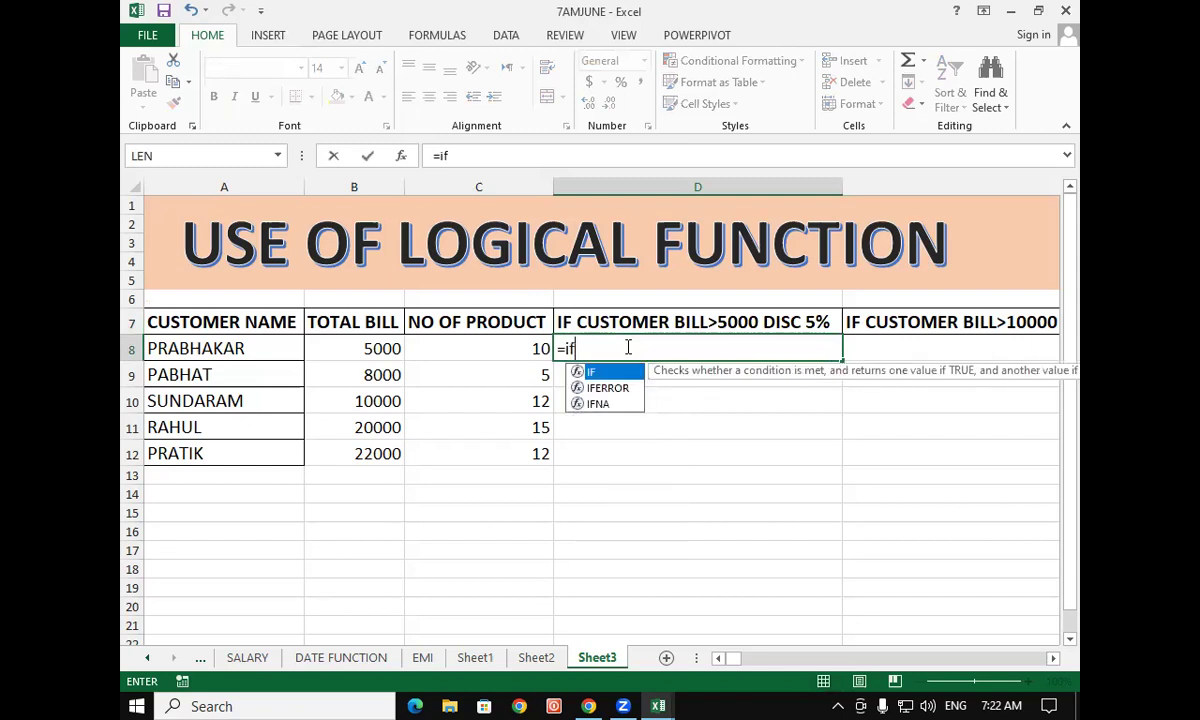
key("Tab")
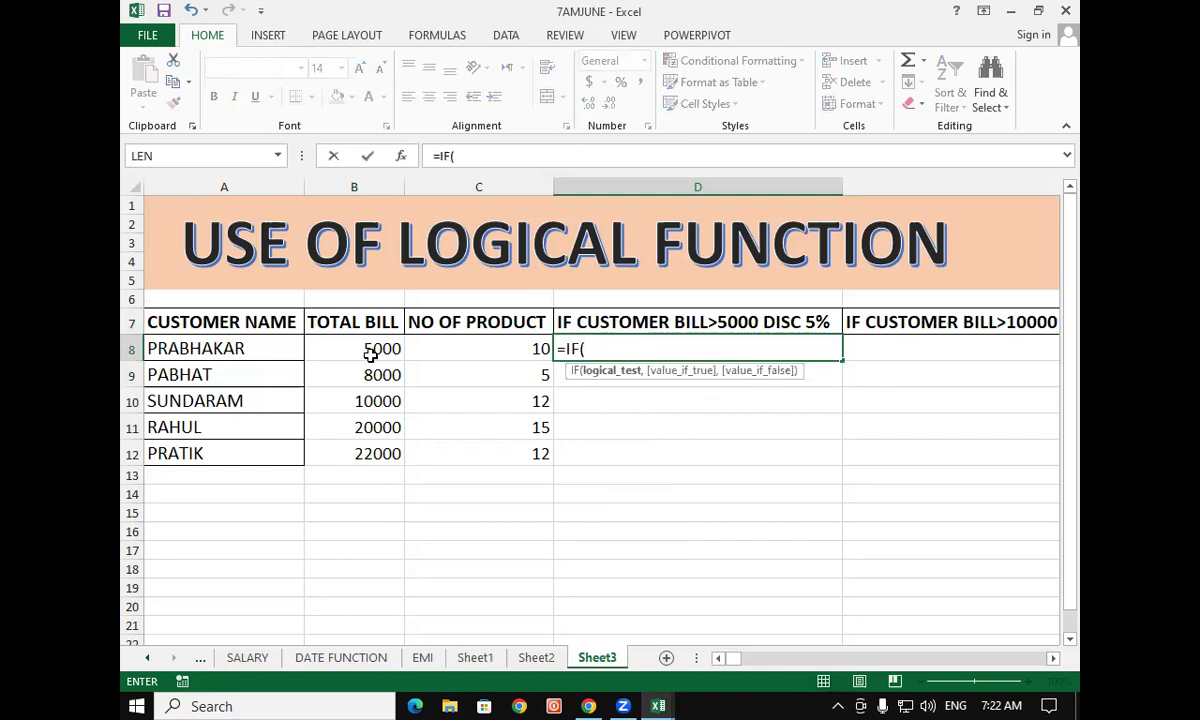
left_click(383, 348)
type(">5000")
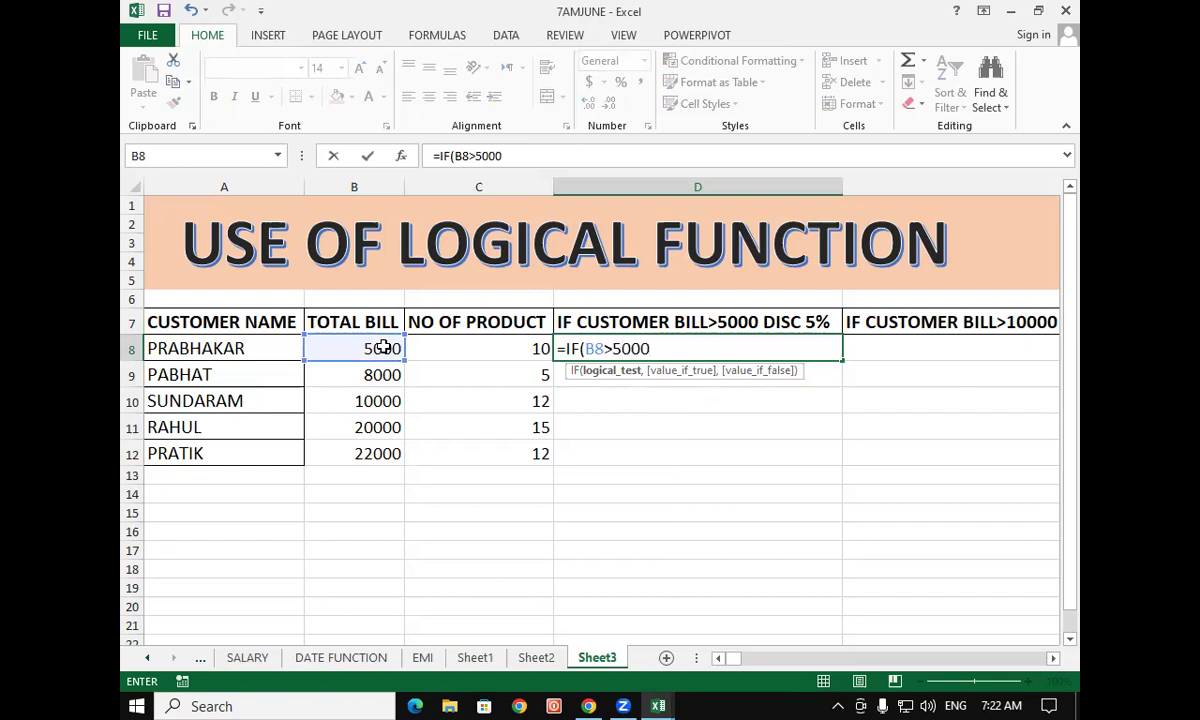
type(",")
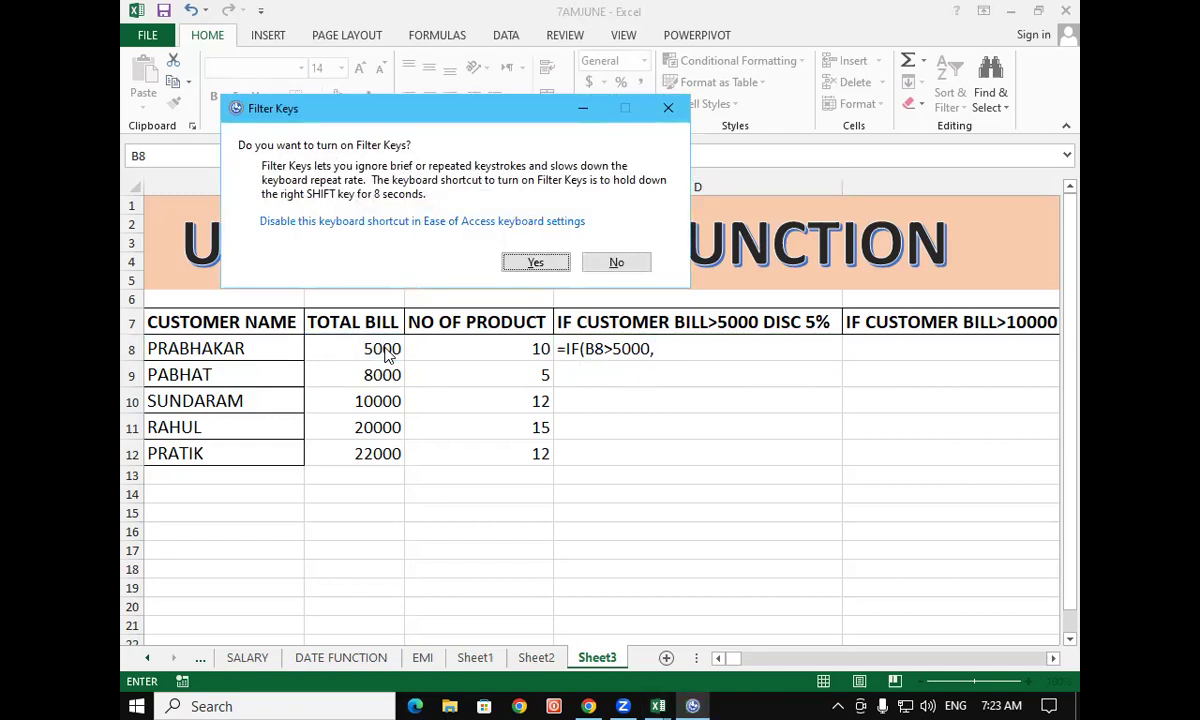
left_click(668, 108)
type("\"5%")
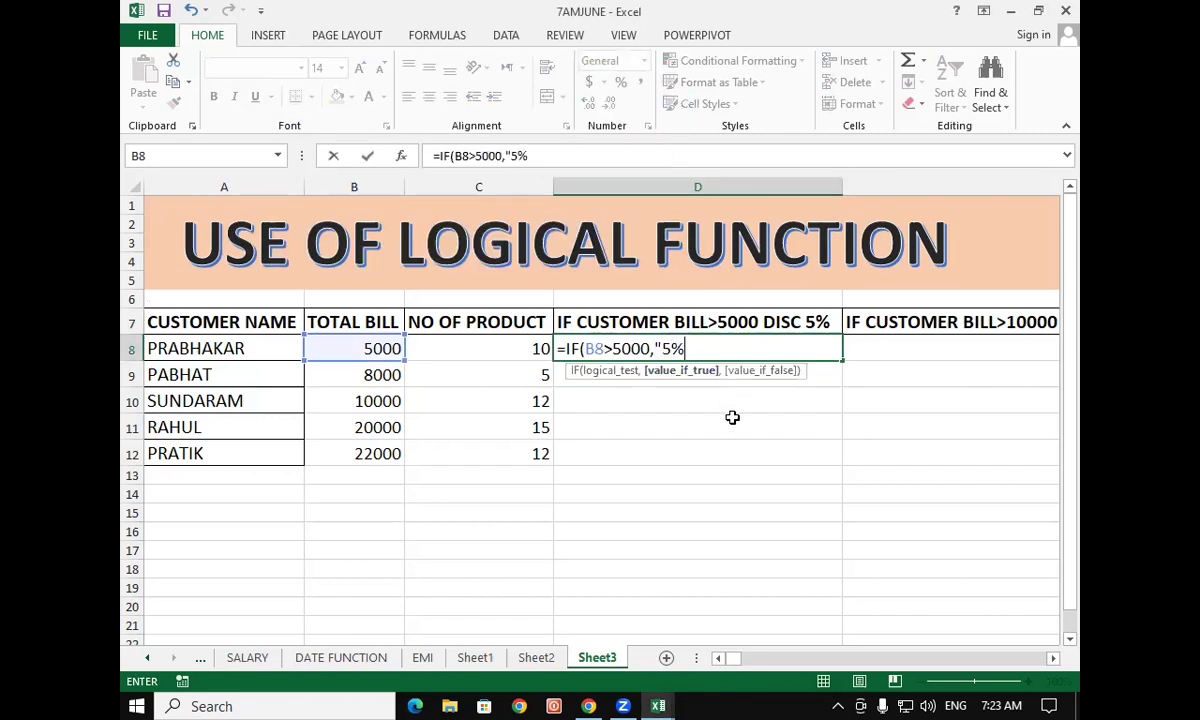
type("\"")
type(")")
key("Return")
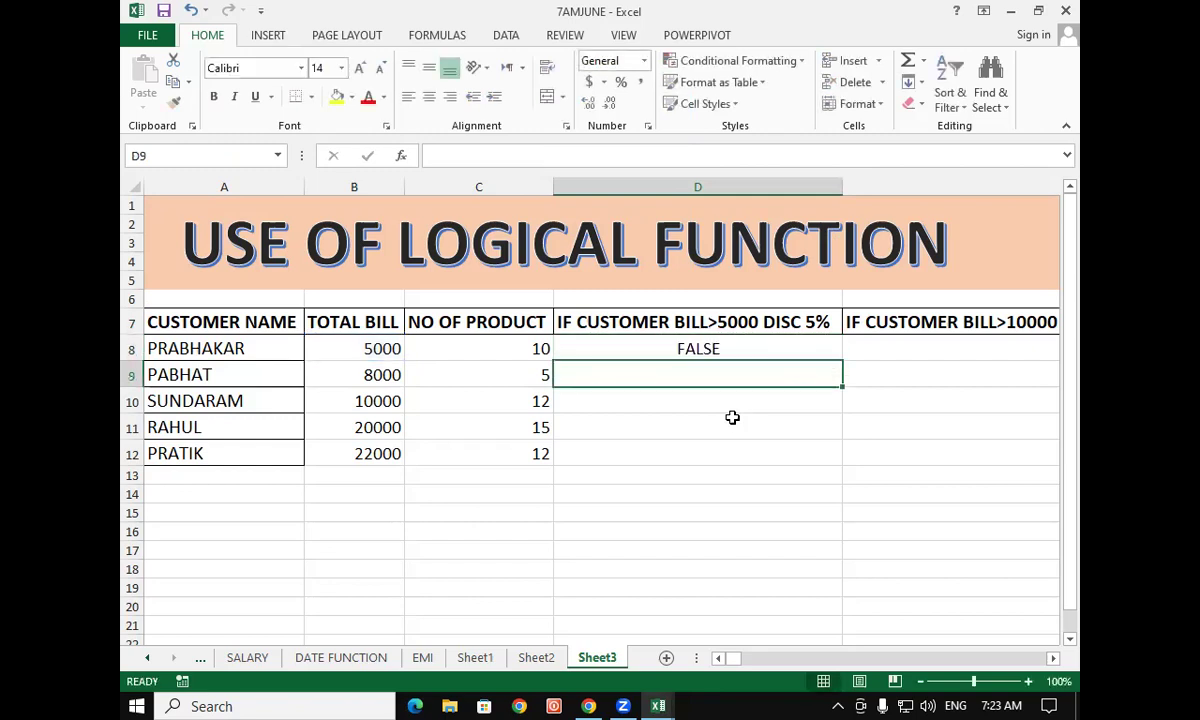
Fill D8's 5% discount formula down through D12
left_click(766, 350)
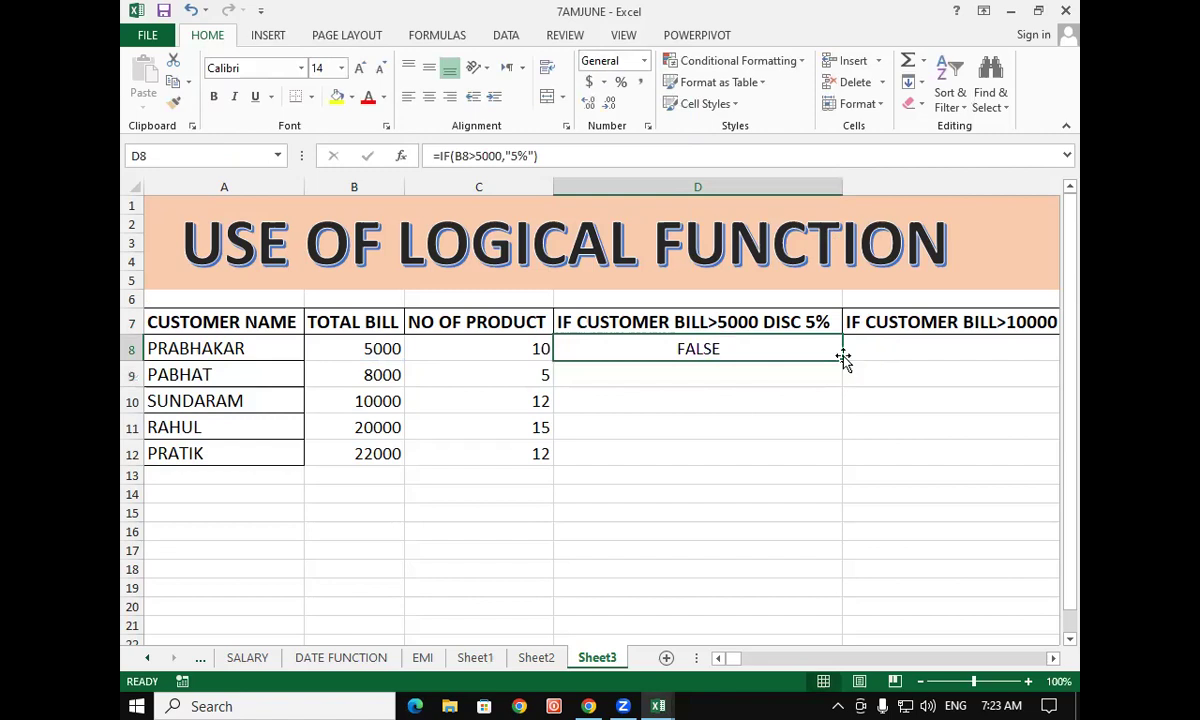
left_click(846, 362)
left_click(840, 355)
double_click(844, 360)
left_click(739, 351)
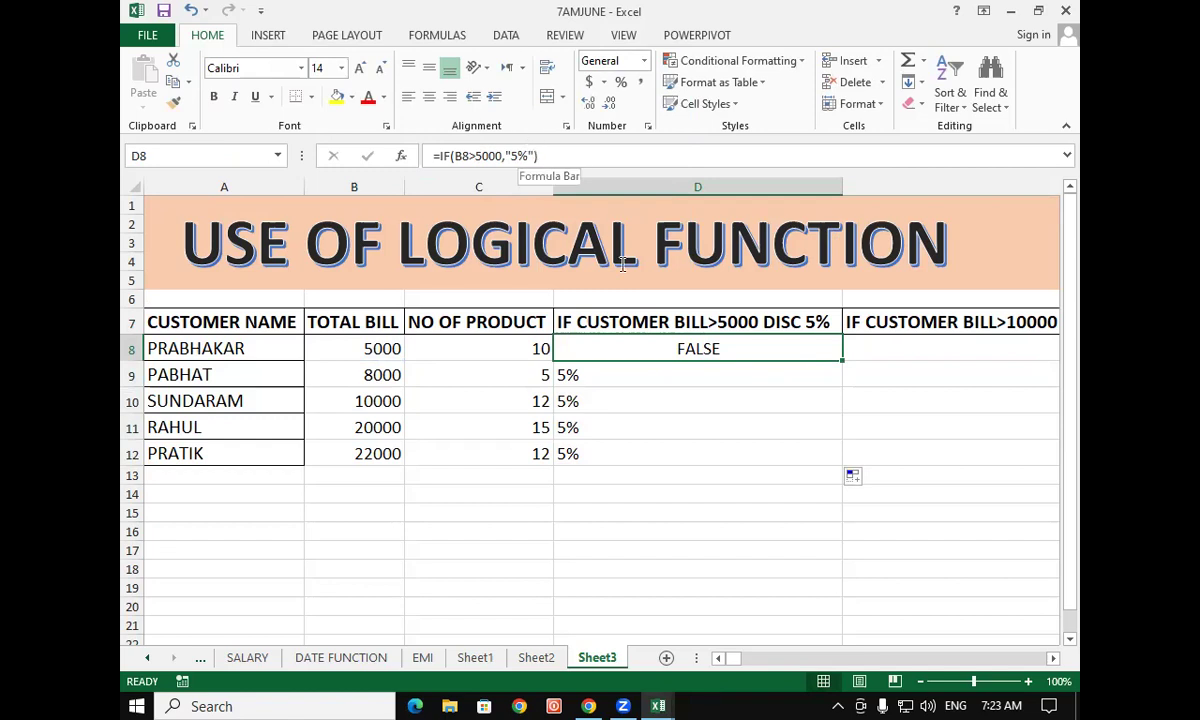
Add a "0%" fallback so D8 reads =IF(B8>5000,"5%","0%")
left_click(537, 156)
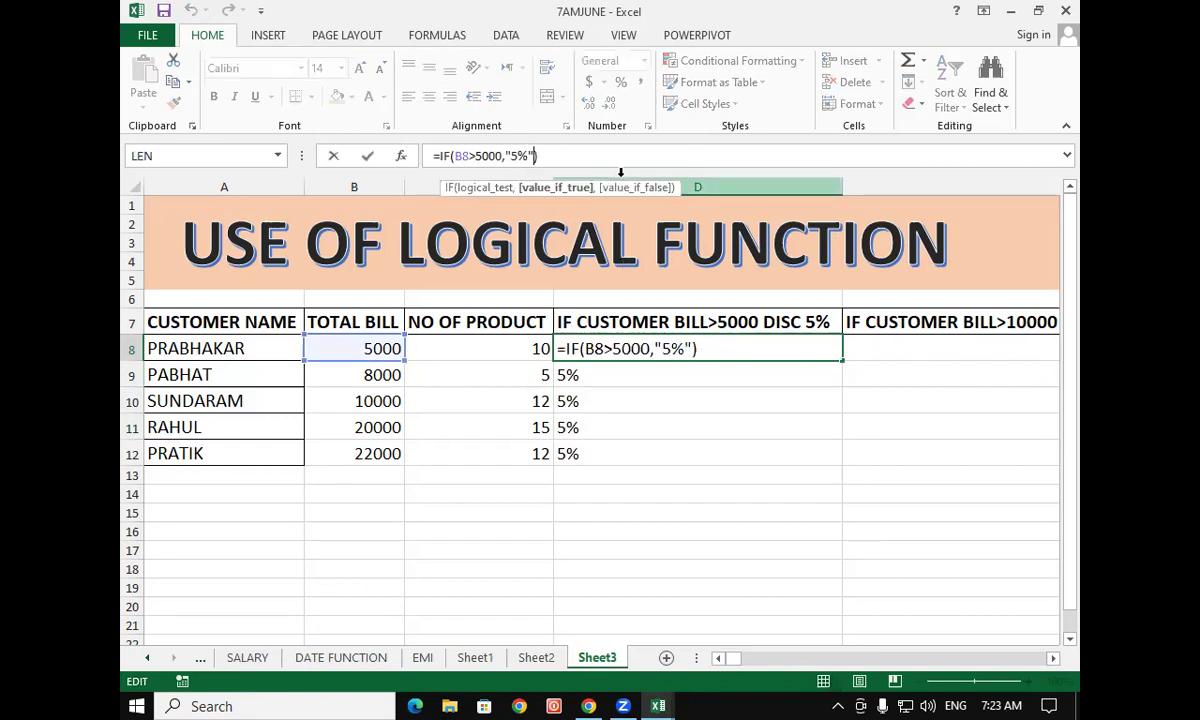
type(",\"0%")
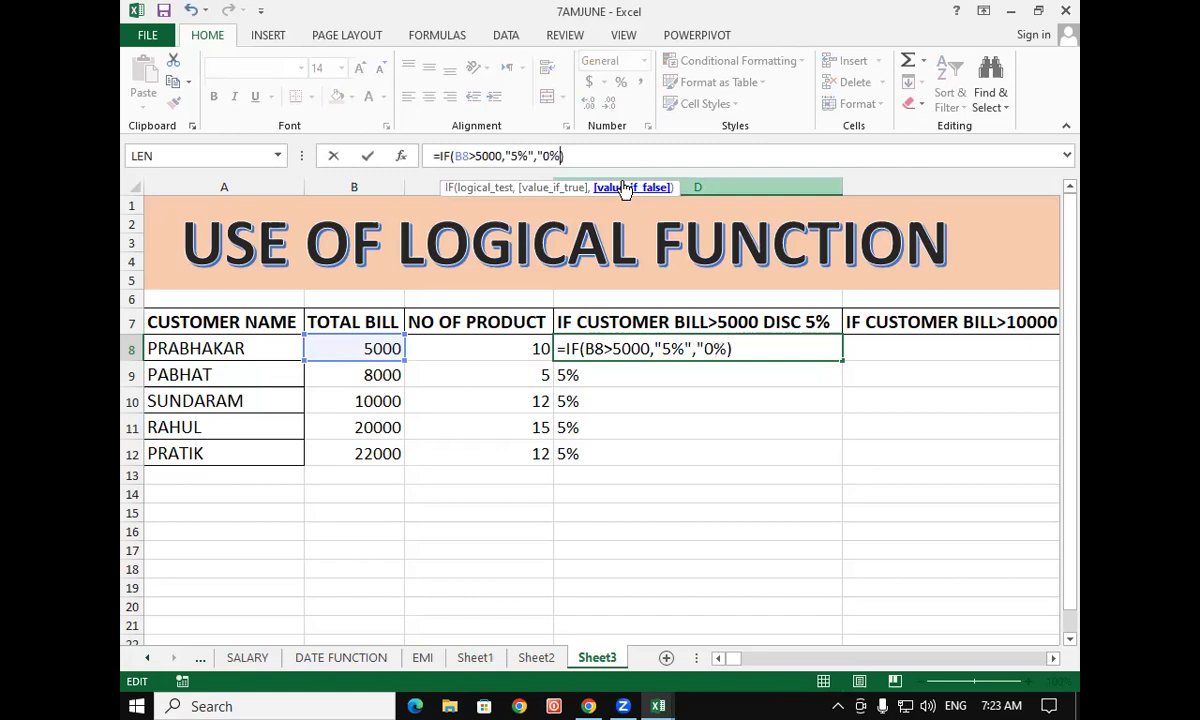
type("\"")
key("Return")
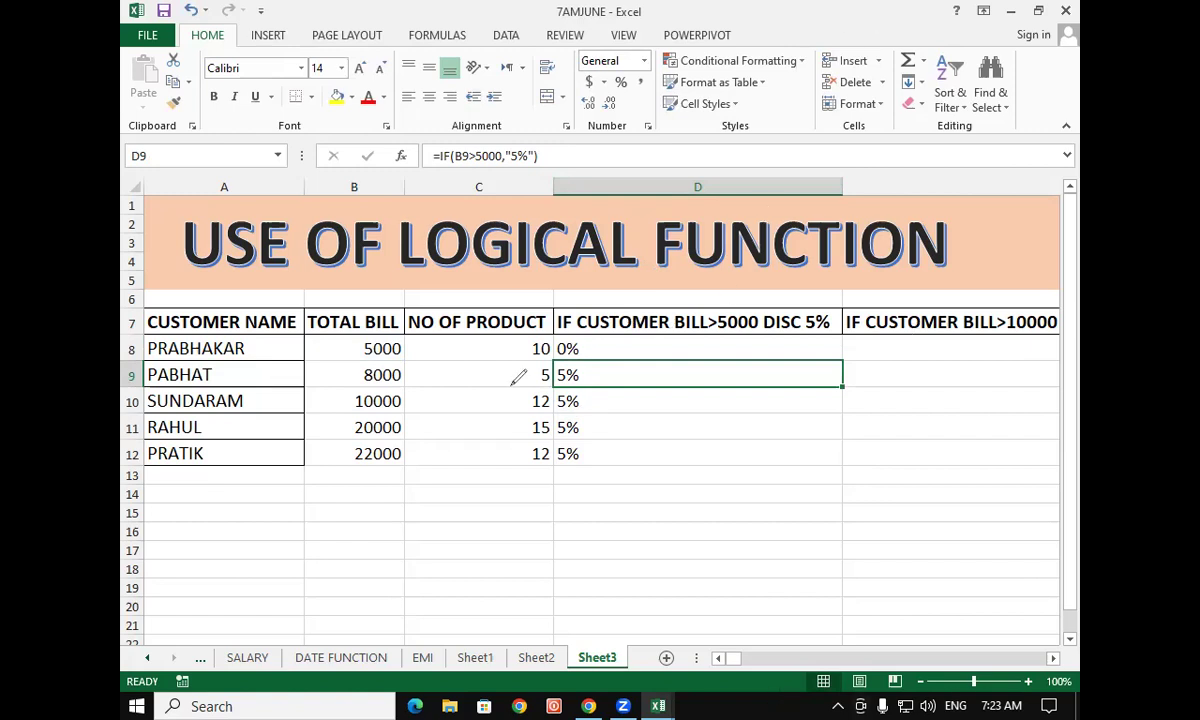
left_click_drag(191, 507, 234, 507)
mouse_move(186, 540)
left_mouse_down()
mouse_move(236, 539)
mouse_move(255, 556)
left_mouse_up()
mouse_move(272, 500)
left_mouse_down()
mouse_move(278, 545)
mouse_move(305, 489)
mouse_move(303, 512)
left_mouse_up()
left_click_drag(340, 456, 330, 548)
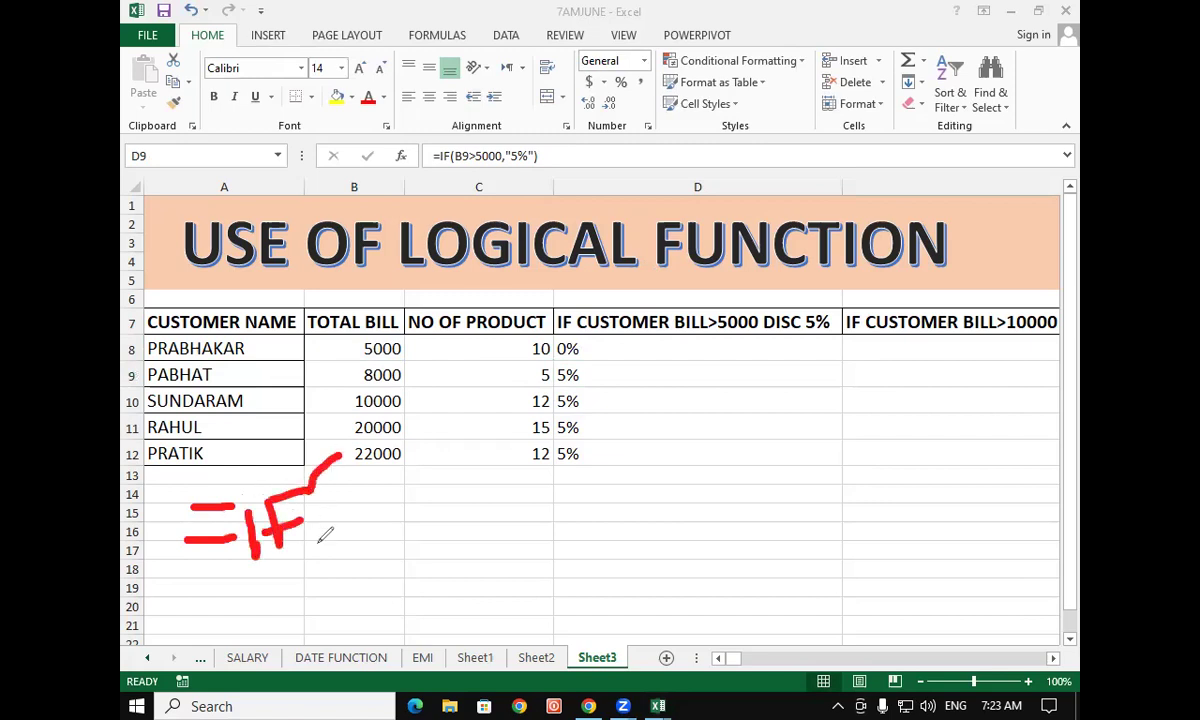
mouse_move(360, 472)
left_mouse_down()
mouse_move(335, 520)
mouse_move(400, 515)
left_mouse_up()
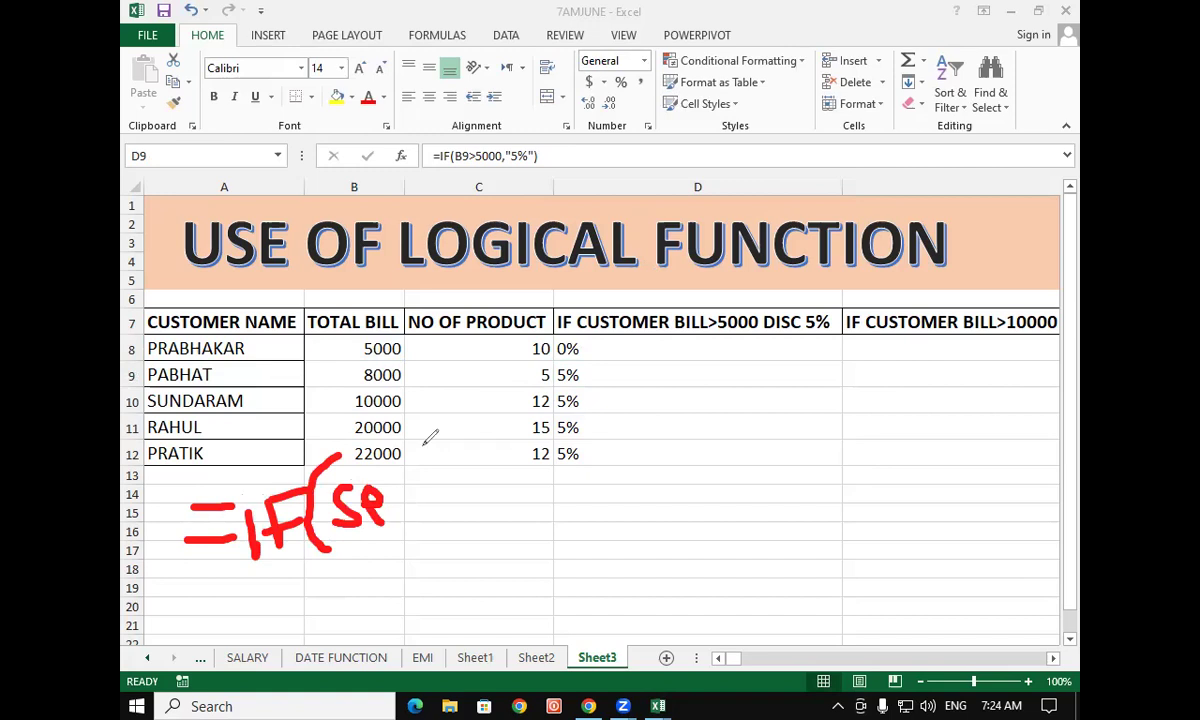
left_click_drag(420, 432, 430, 505)
mouse_move(462, 450)
left_mouse_down()
mouse_move(512, 496)
mouse_move(590, 494)
left_mouse_up()
mouse_move(604, 448)
left_mouse_down()
mouse_move(600, 472)
mouse_move(655, 482)
left_mouse_up()
mouse_move(662, 415)
left_mouse_down()
mouse_move(665, 482)
mouse_move(686, 478)
left_mouse_up()
left_click_drag(648, 440, 706, 440)
mouse_move(714, 400)
left_mouse_down()
mouse_move(716, 452)
mouse_move(764, 455)
left_mouse_up()
left_click_drag(790, 400, 796, 452)
mouse_move(820, 452)
left_mouse_down()
mouse_move(830, 369)
mouse_move(850, 452)
left_mouse_up()
left_click(872, 388)
left_click_drag(870, 385, 928, 428)
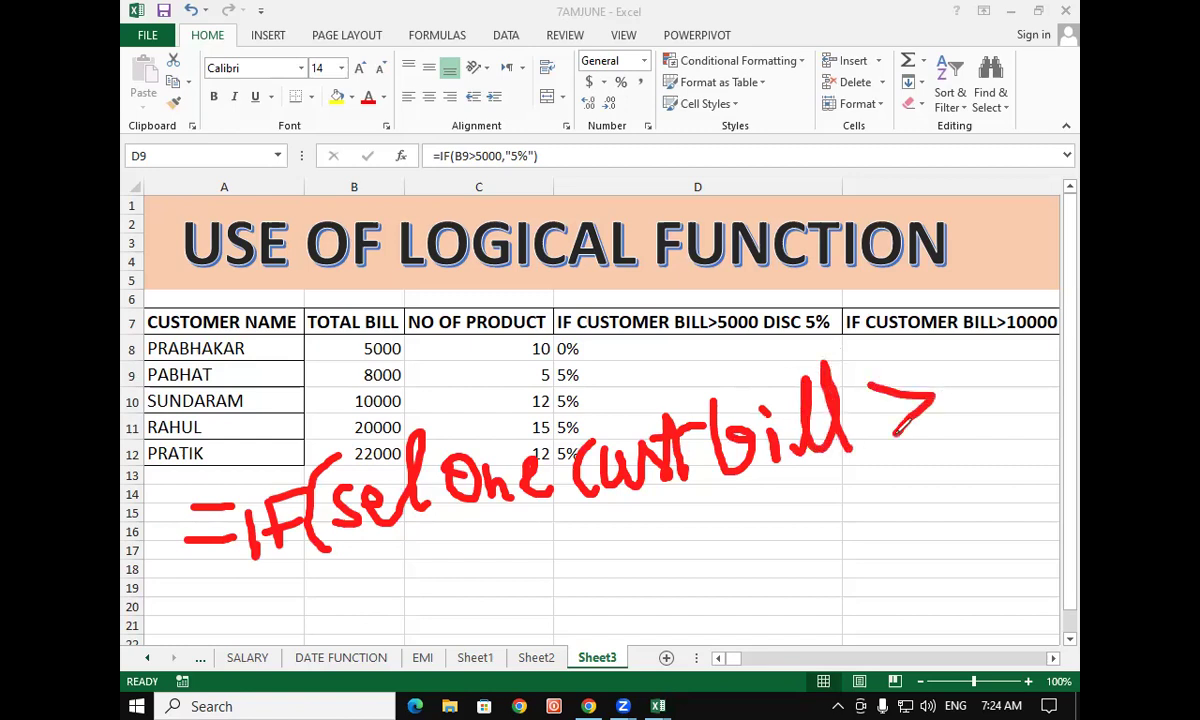
mouse_move(944, 370)
left_mouse_down()
mouse_move(944, 392)
mouse_move(985, 344)
mouse_move(950, 412)
mouse_move(1010, 370)
left_mouse_up()
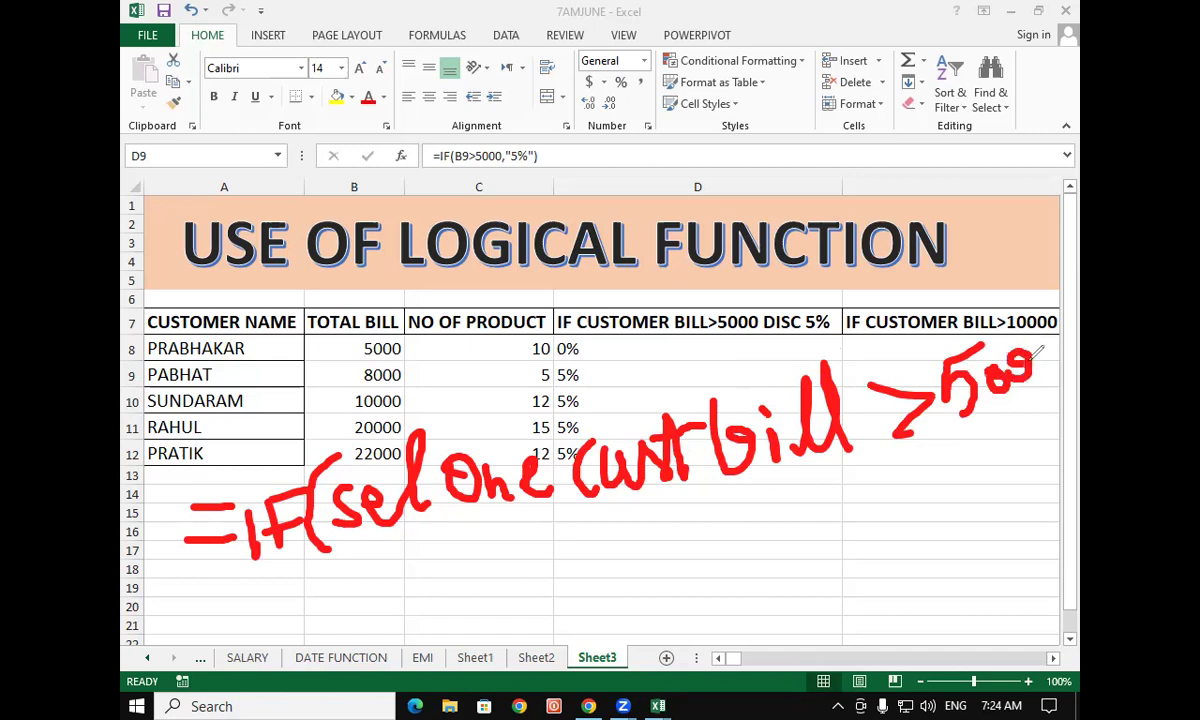
left_click_drag(1050, 340, 1078, 372)
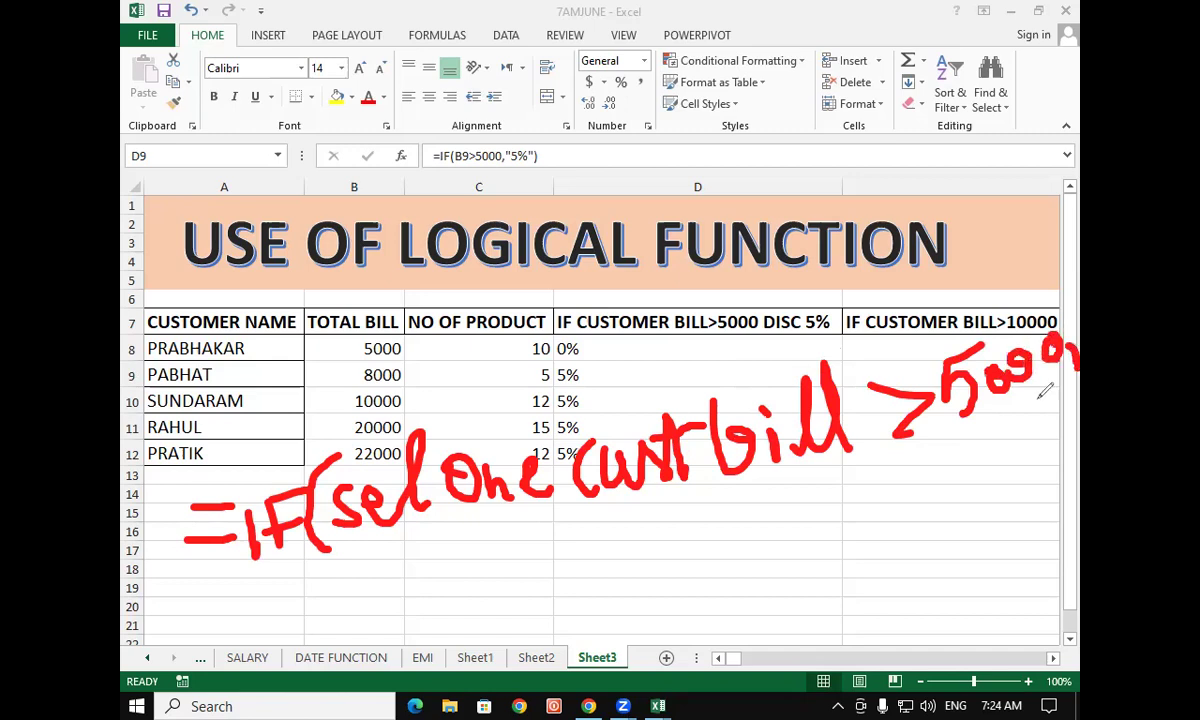
mouse_move(558, 546)
left_mouse_down()
mouse_move(558, 566)
mouse_move(668, 538)
mouse_move(614, 592)
left_mouse_up()
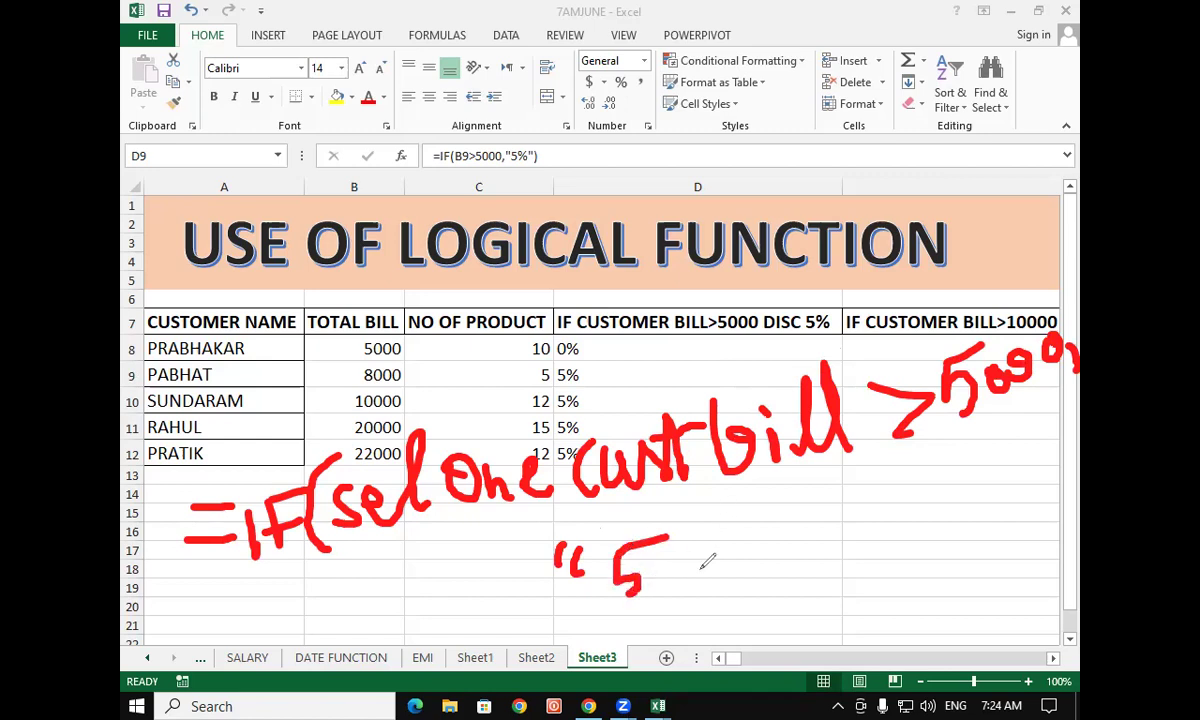
left_click_drag(716, 520, 690, 598)
left_click(685, 541)
left_click(722, 573)
mouse_move(748, 503)
left_mouse_down()
mouse_move(746, 523)
mouse_move(763, 520)
left_mouse_up()
left_click(824, 575)
left_click_drag(824, 575, 820, 596)
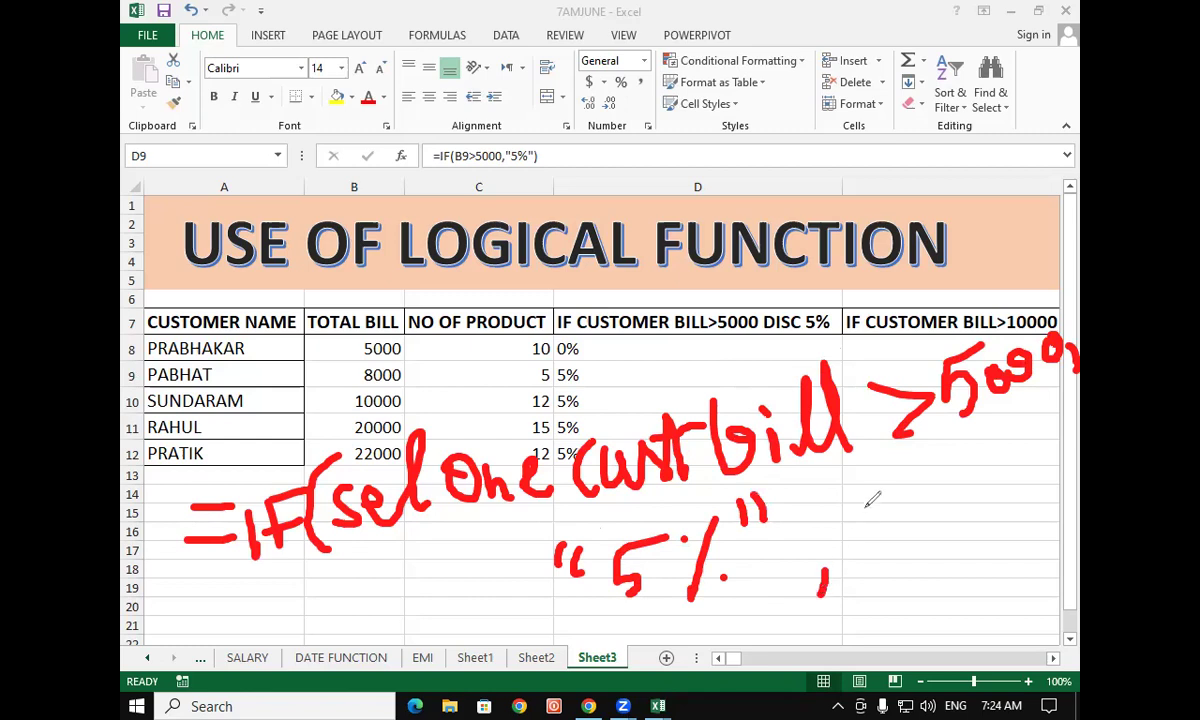
mouse_move(844, 482)
left_mouse_down()
mouse_move(841, 508)
mouse_move(905, 503)
left_mouse_up()
left_click_drag(976, 478, 965, 528)
left_click(955, 490)
left_click(985, 492)
left_click_drag(984, 433, 1002, 460)
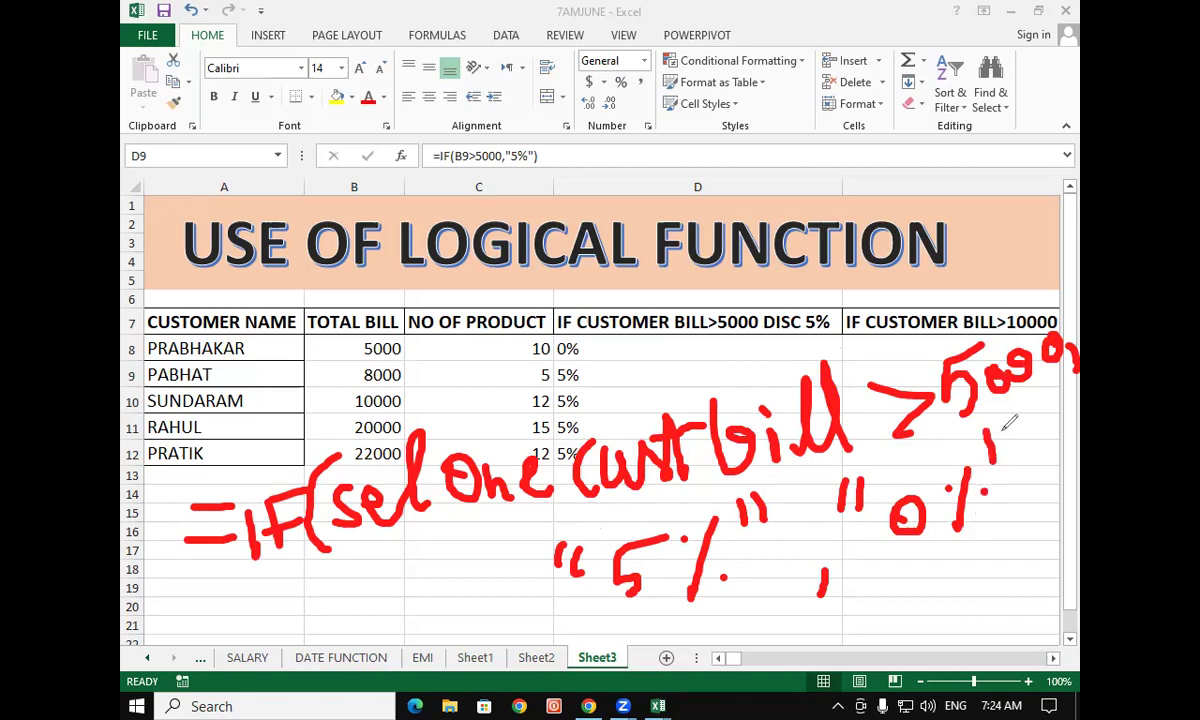
mouse_move(1026, 405)
left_mouse_down()
mouse_move(1010, 542)
mouse_move(990, 575)
left_mouse_up()
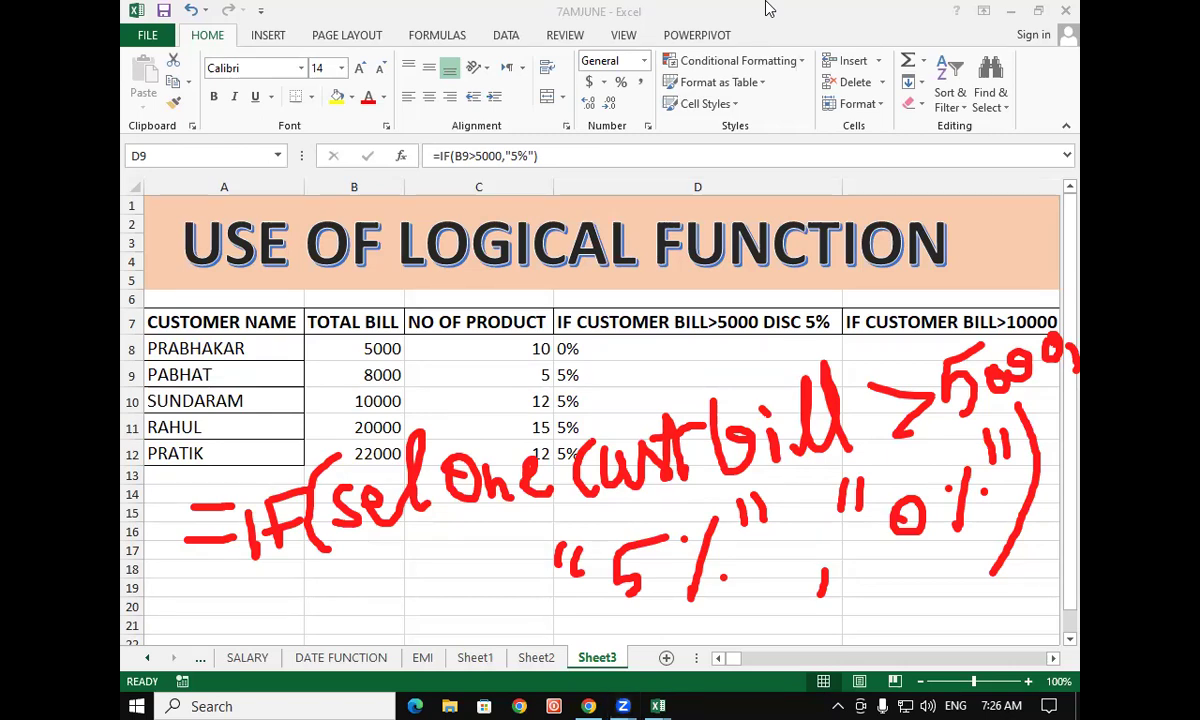
key("e")
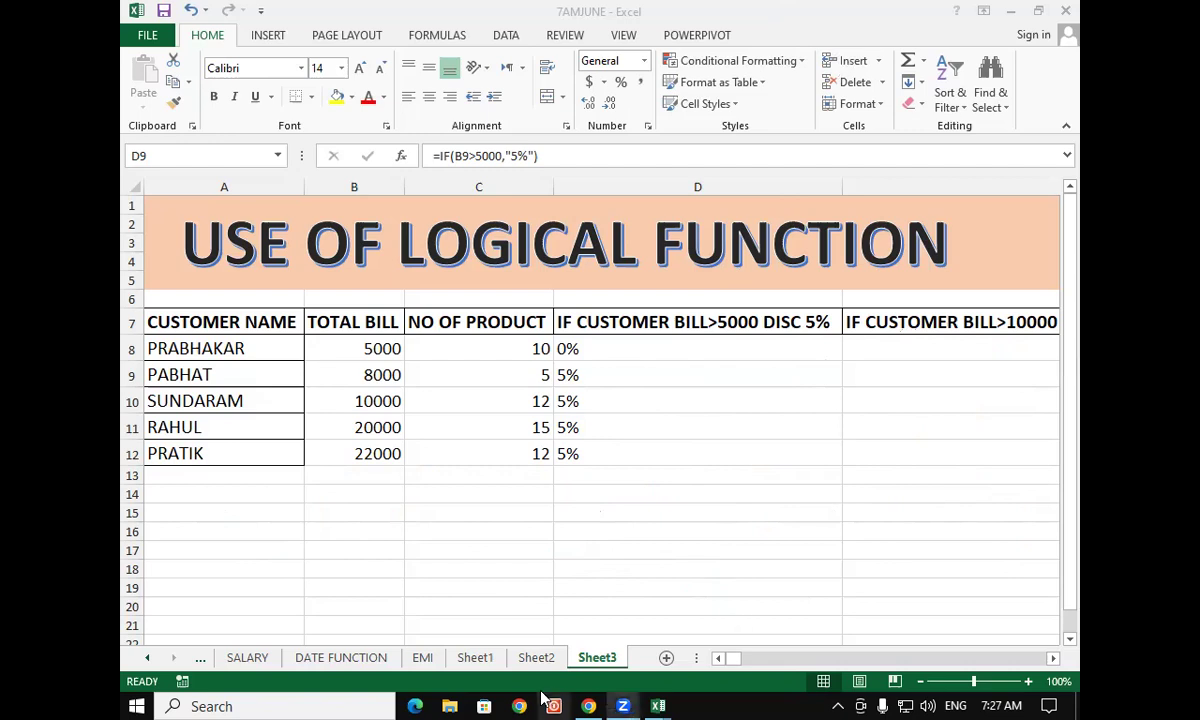
Scroll right and select E7 with the bill>10000 OR products>=5 rule
left_click(760, 663)
left_click(1053, 658)
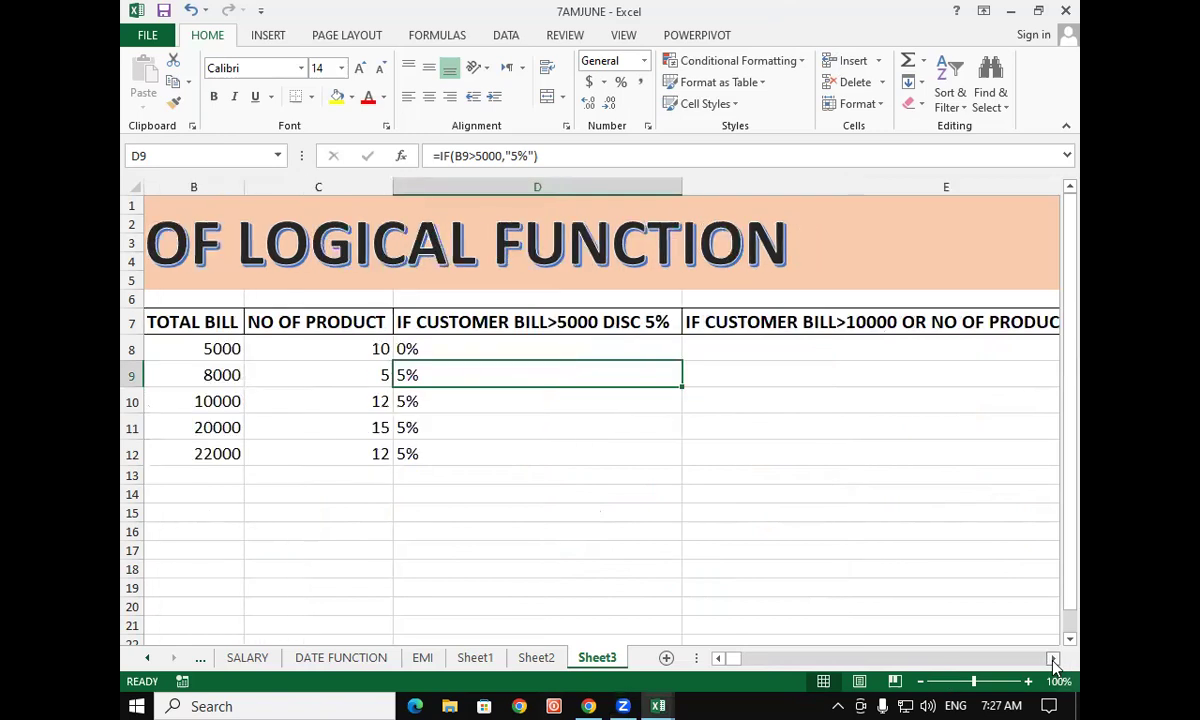
left_click(1053, 658)
left_click(462, 320)
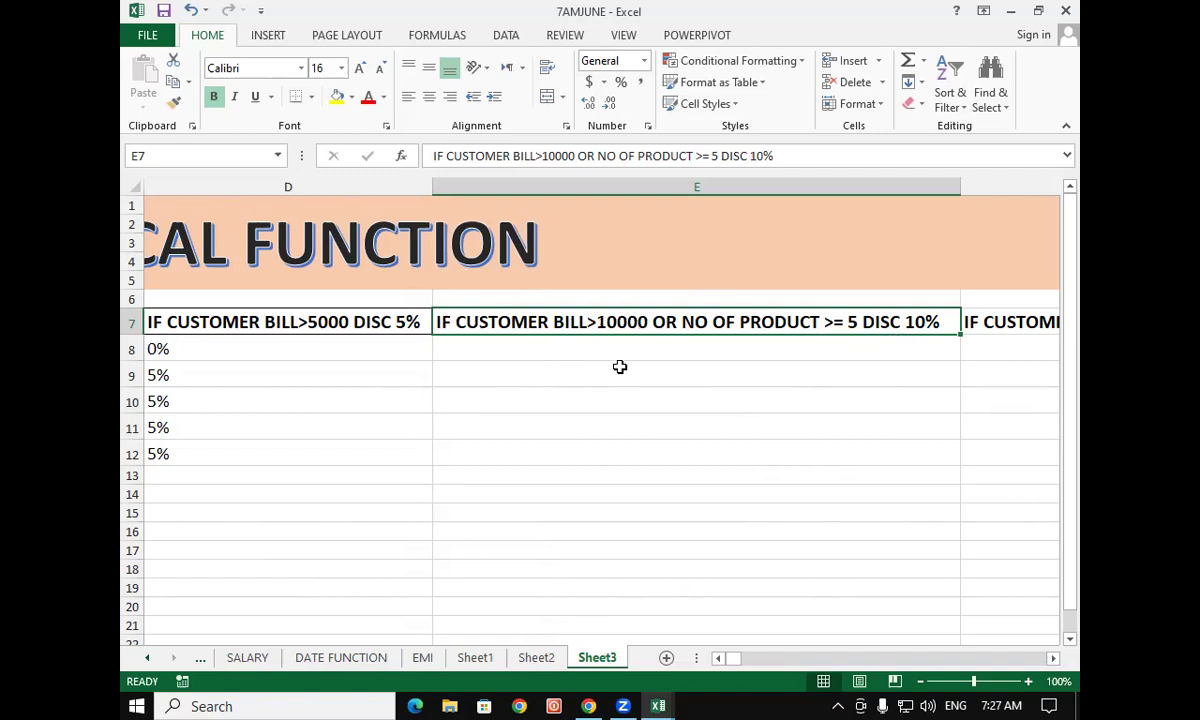
Start E8's formula as =IF(OR(B8>10000, for the bill condition
left_click(578, 353)
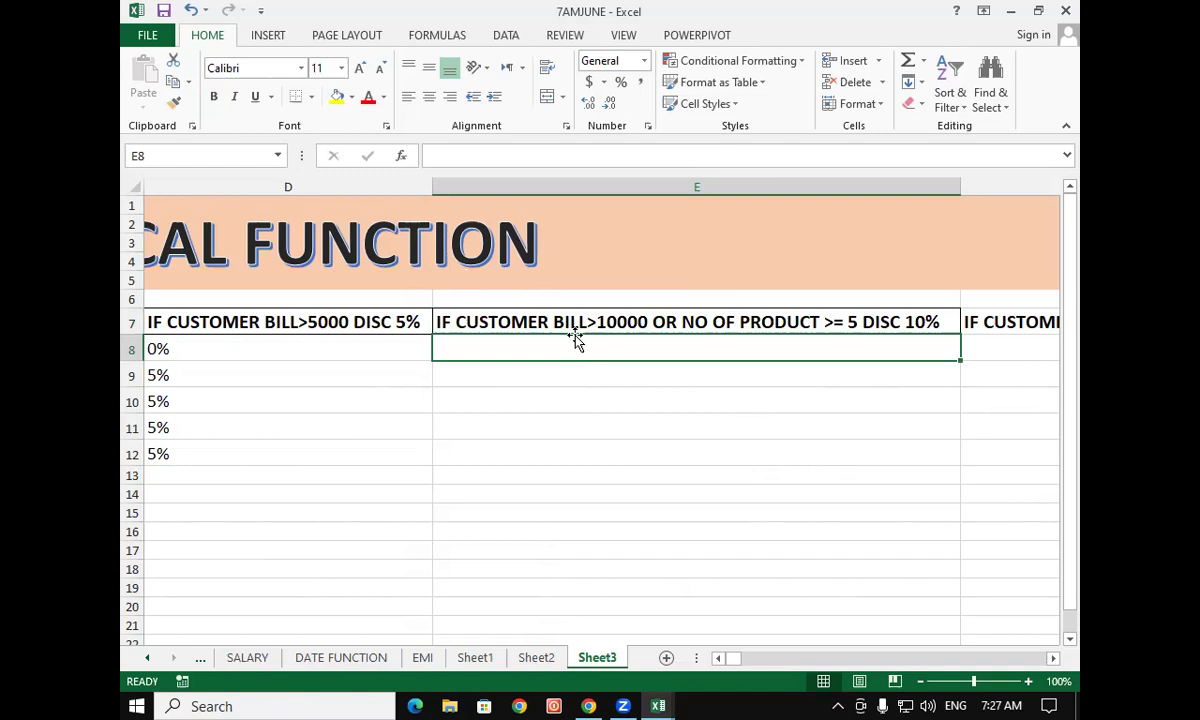
type("=if")
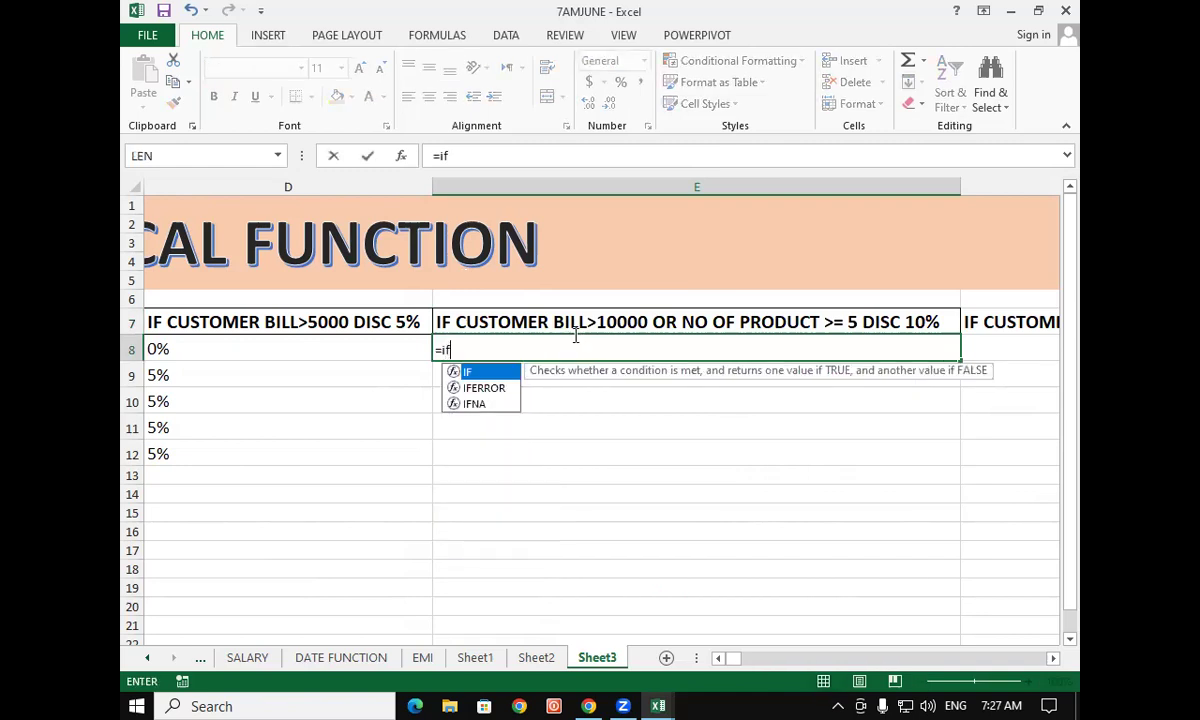
key("Tab")
type("or")
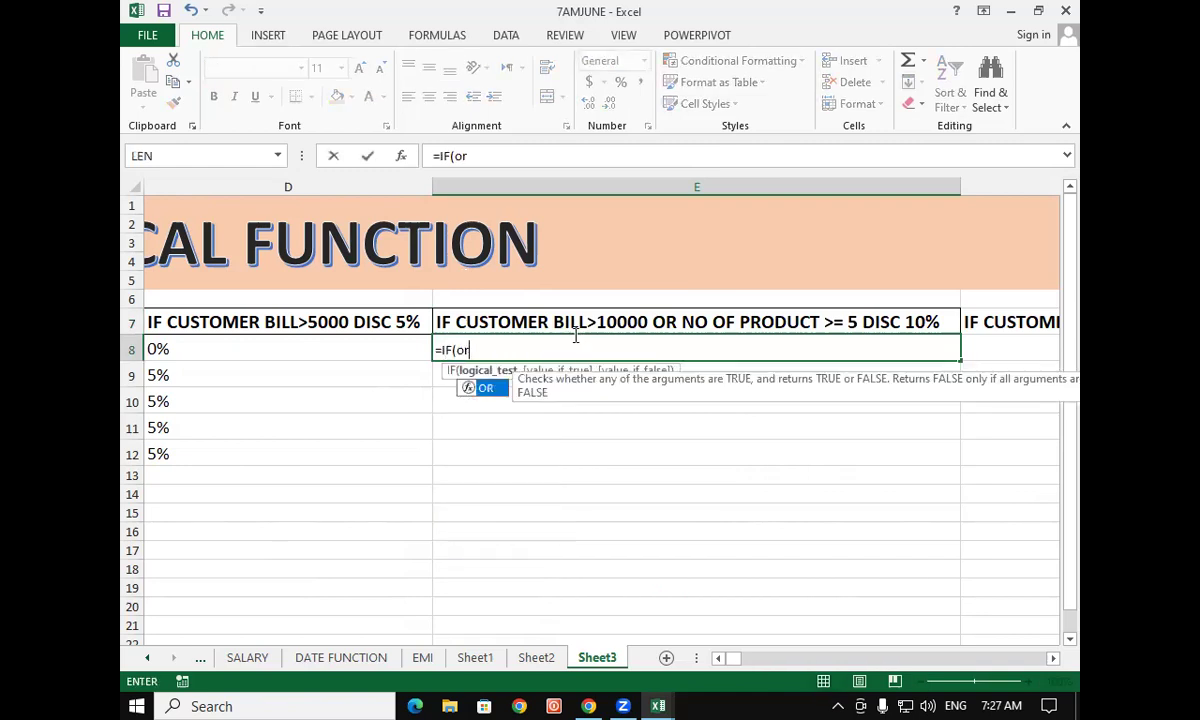
key("Tab")
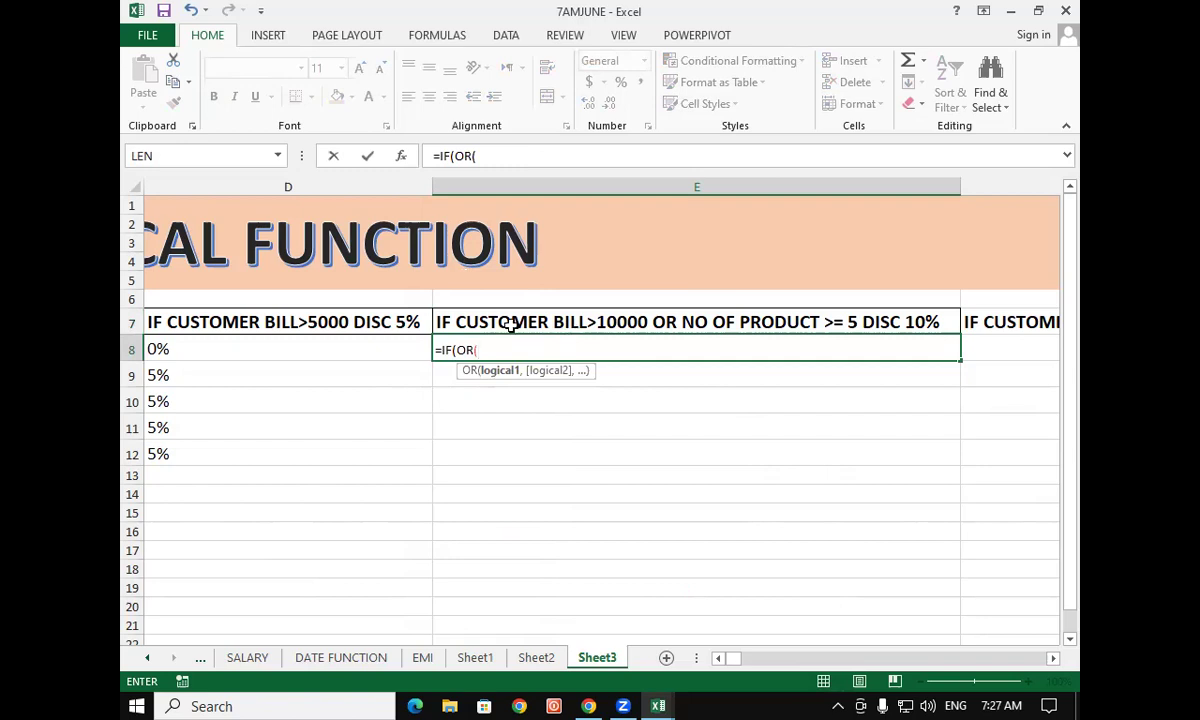
left_click(719, 658)
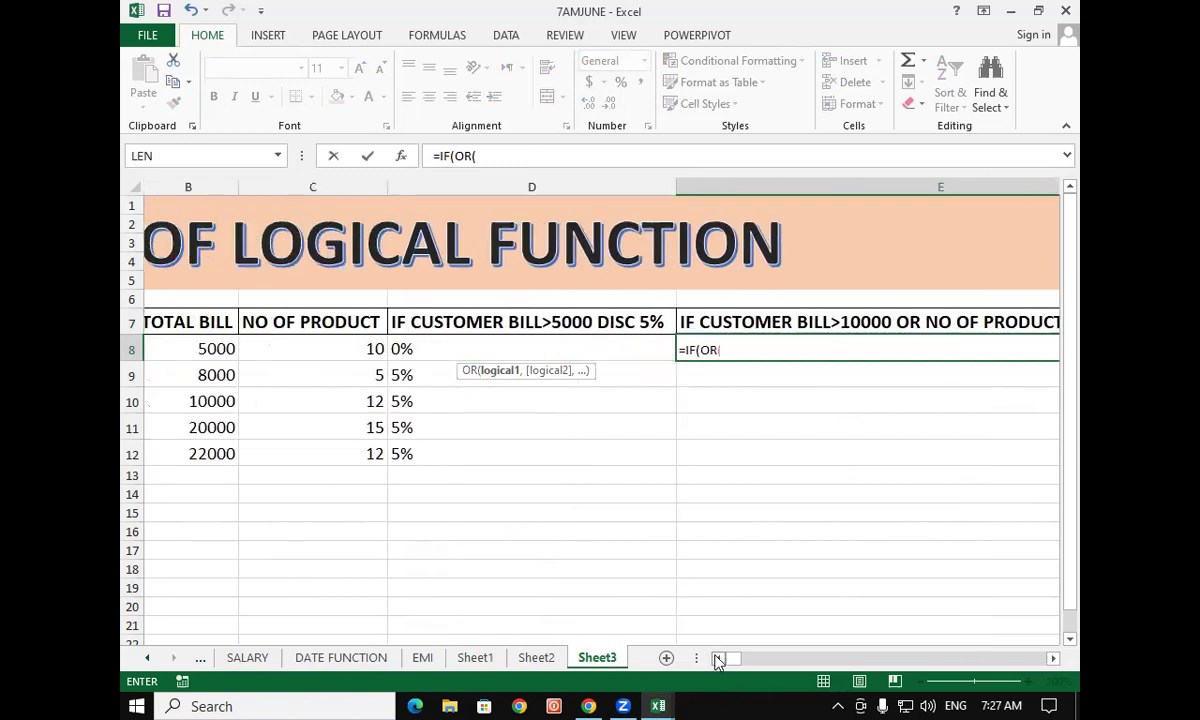
left_click(379, 350)
type(">")
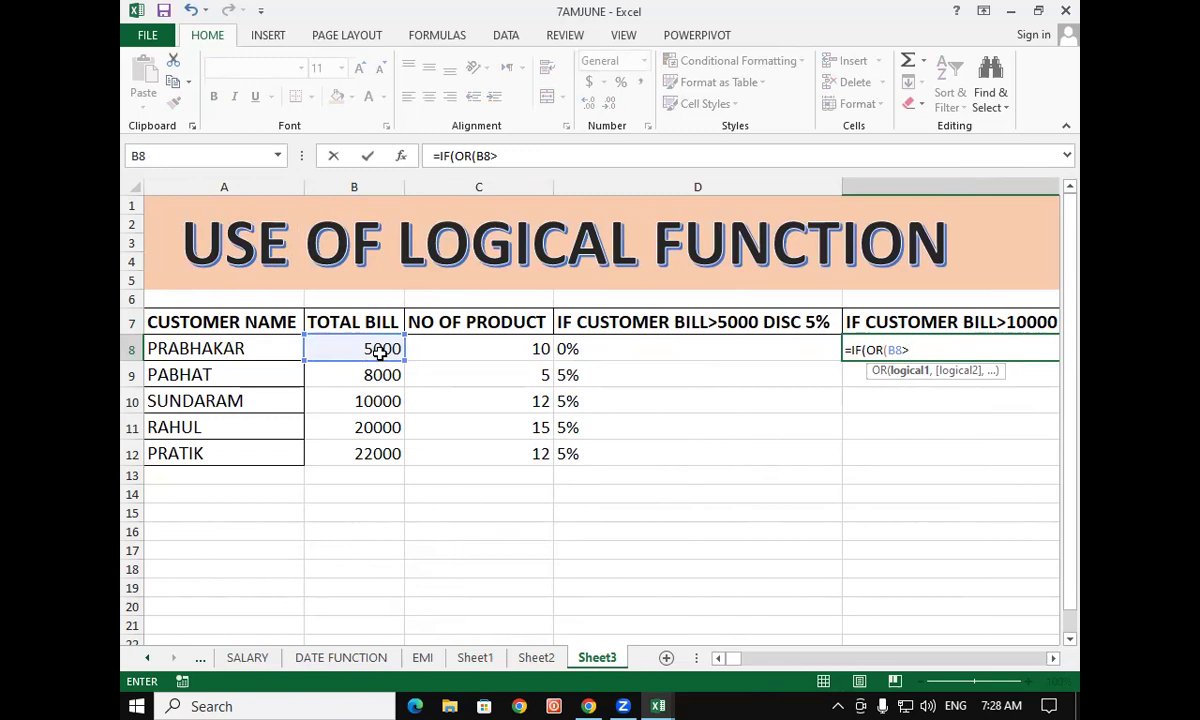
type("10000,")
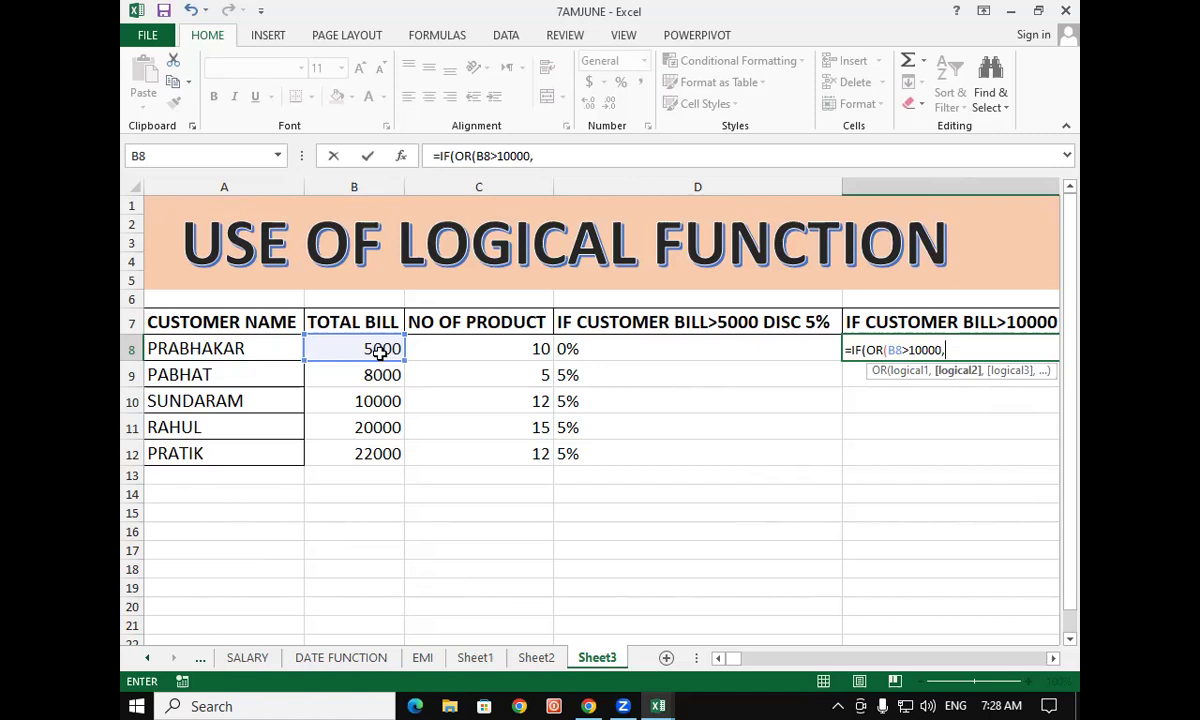
Finish it with C8>=5,"10%","0%" so E8 returns 10%
left_click(525, 350)
type(">?")
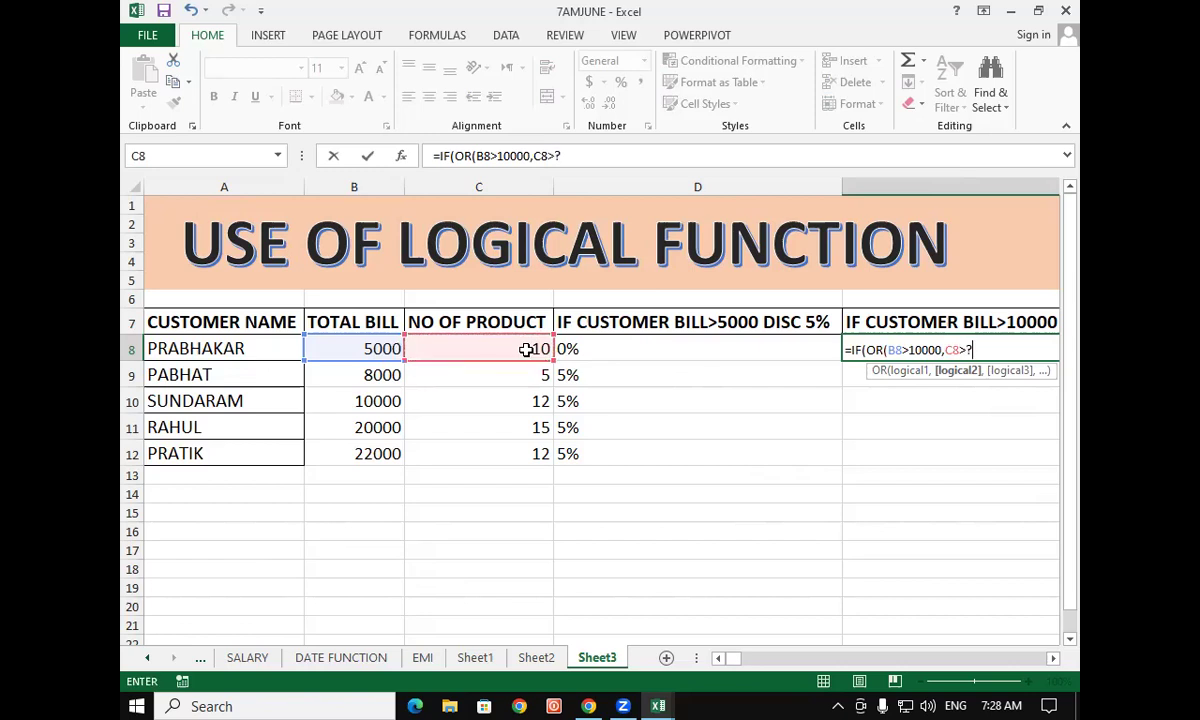
key("BackSpace")
type("=5")
type(")")
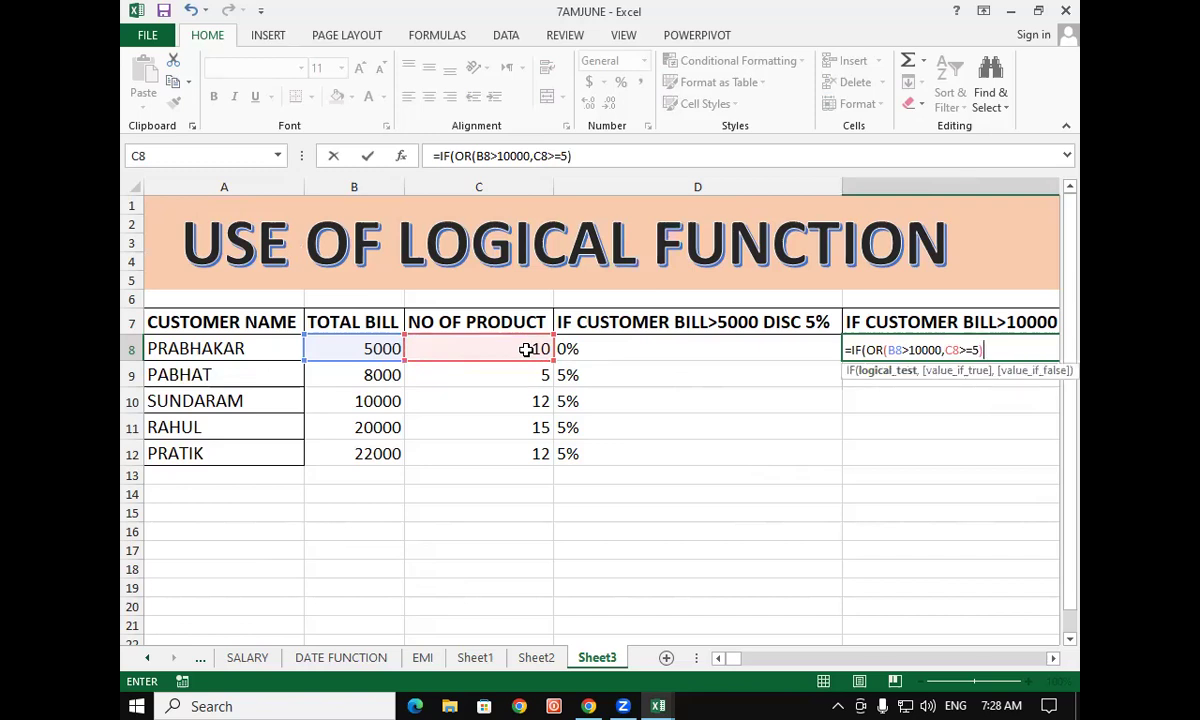
type(",")
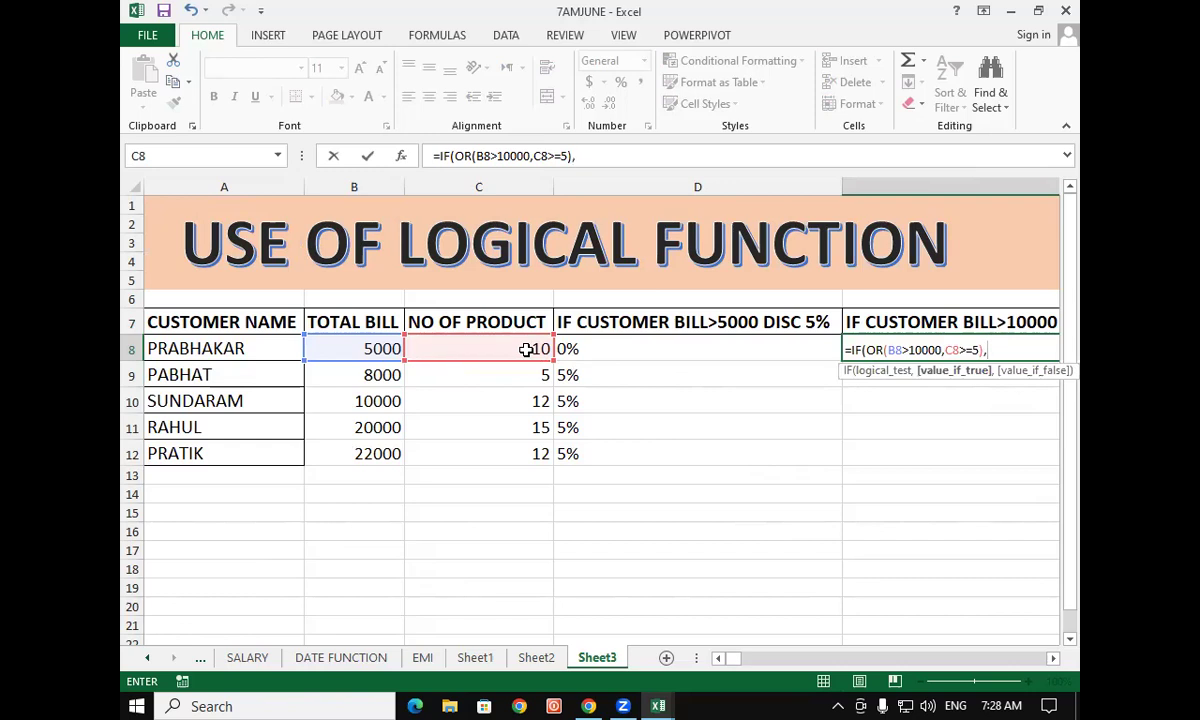
type("\"10")
type("%\",\"0")
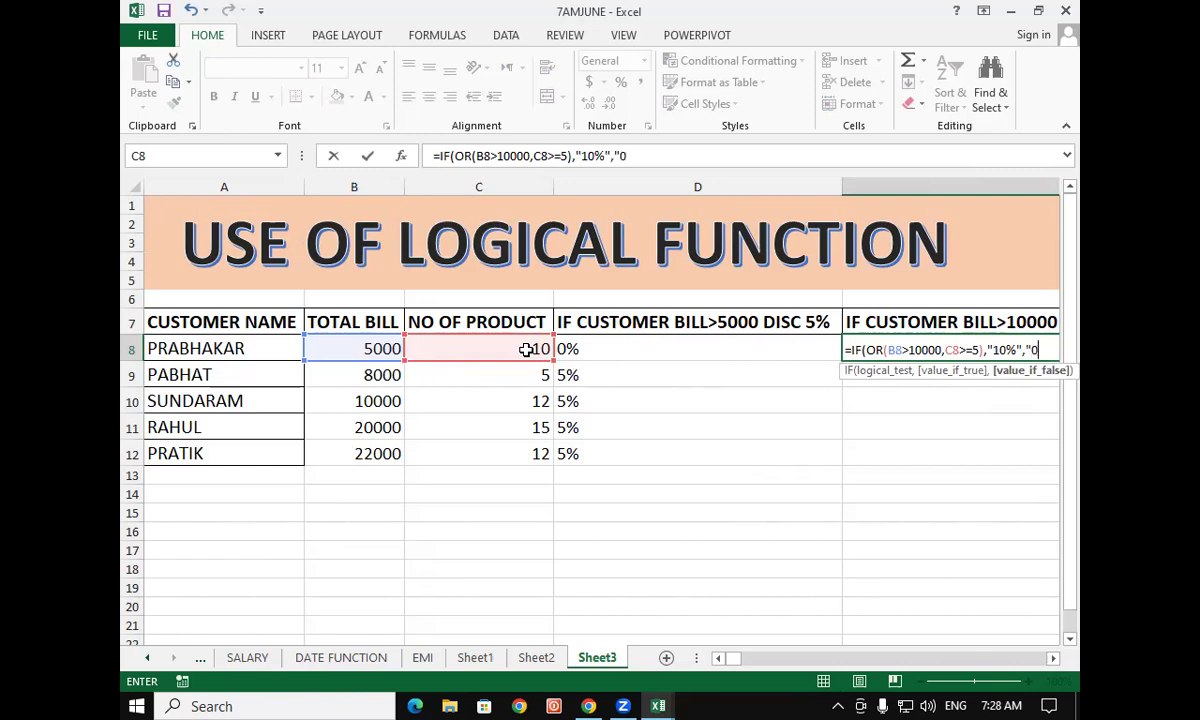
type("%\"")
type(")")
key("Return")
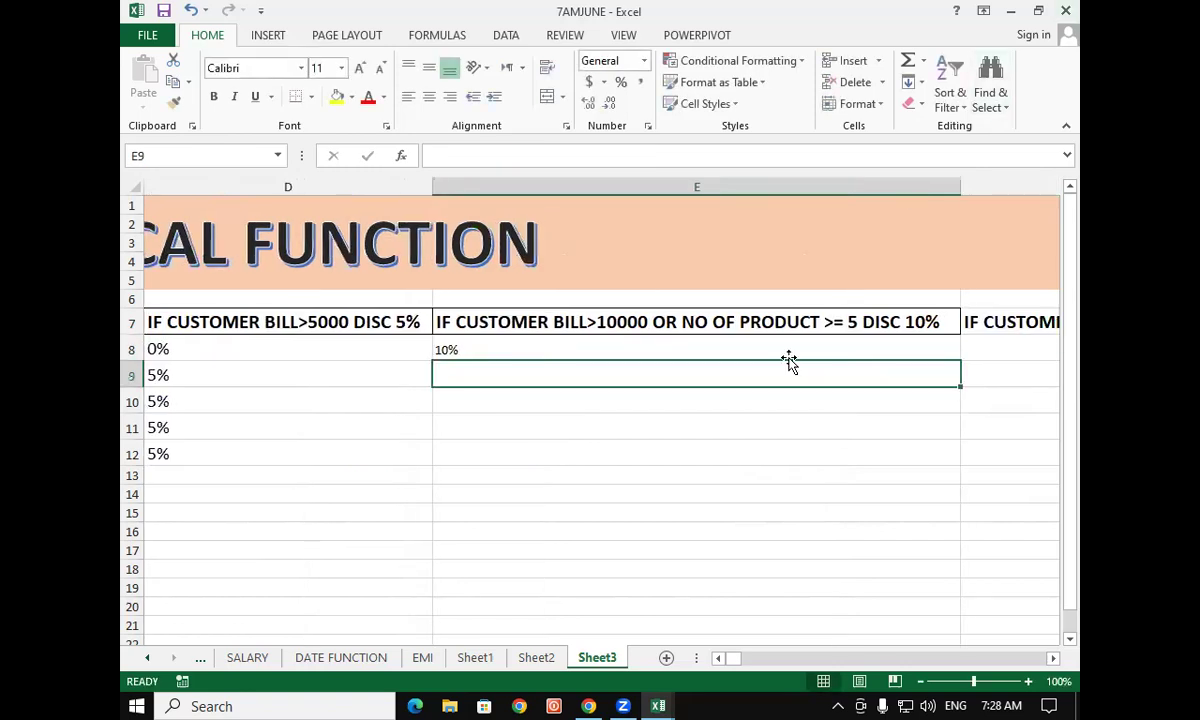
left_click(829, 353)
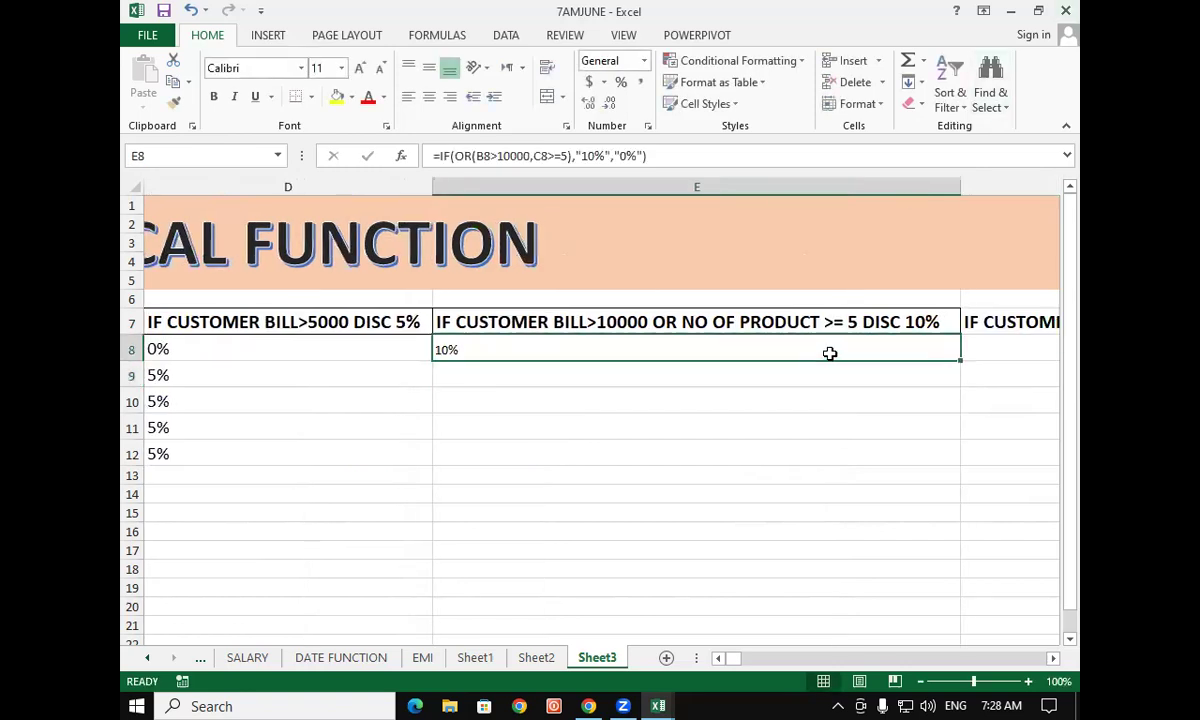
Copy E8's OR formula down to E12 and begin a handwritten =IF note
double_click(960, 360)
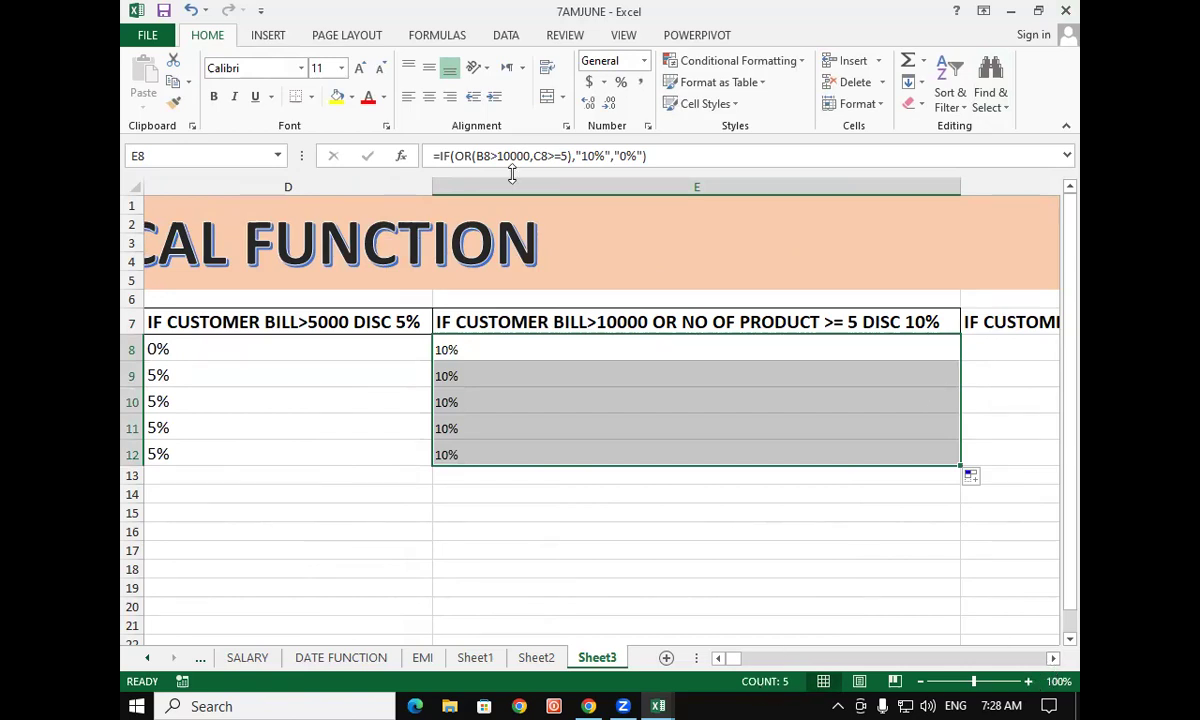
mouse_move(147, 490)
left_mouse_down()
mouse_move(181, 490)
mouse_move(184, 512)
mouse_move(208, 516)
mouse_move(212, 479)
mouse_move(221, 514)
mouse_move(246, 466)
mouse_move(250, 489)
left_mouse_up()
left_click(152, 510)
Ink the first note line: =IF(OR( select customer Bill > 10000
left_click_drag(272, 434, 290, 518)
left_click_drag(298, 452, 318, 490)
mouse_move(316, 430)
left_mouse_down()
mouse_move(320, 458)
mouse_move(354, 478)
left_mouse_up()
left_click_drag(376, 392, 385, 512)
mouse_move(390, 416)
left_mouse_down()
mouse_move(372, 466)
mouse_move(418, 452)
left_mouse_up()
mouse_move(446, 408)
left_mouse_down()
mouse_move(440, 458)
mouse_move(476, 440)
mouse_move(512, 456)
mouse_move(630, 455)
mouse_move(648, 396)
mouse_move(650, 440)
mouse_move(671, 424)
mouse_move(694, 440)
mouse_move(690, 418)
mouse_move(688, 436)
mouse_move(730, 430)
left_mouse_up()
mouse_move(752, 378)
left_mouse_down()
mouse_move(752, 430)
mouse_move(766, 428)
left_mouse_up()
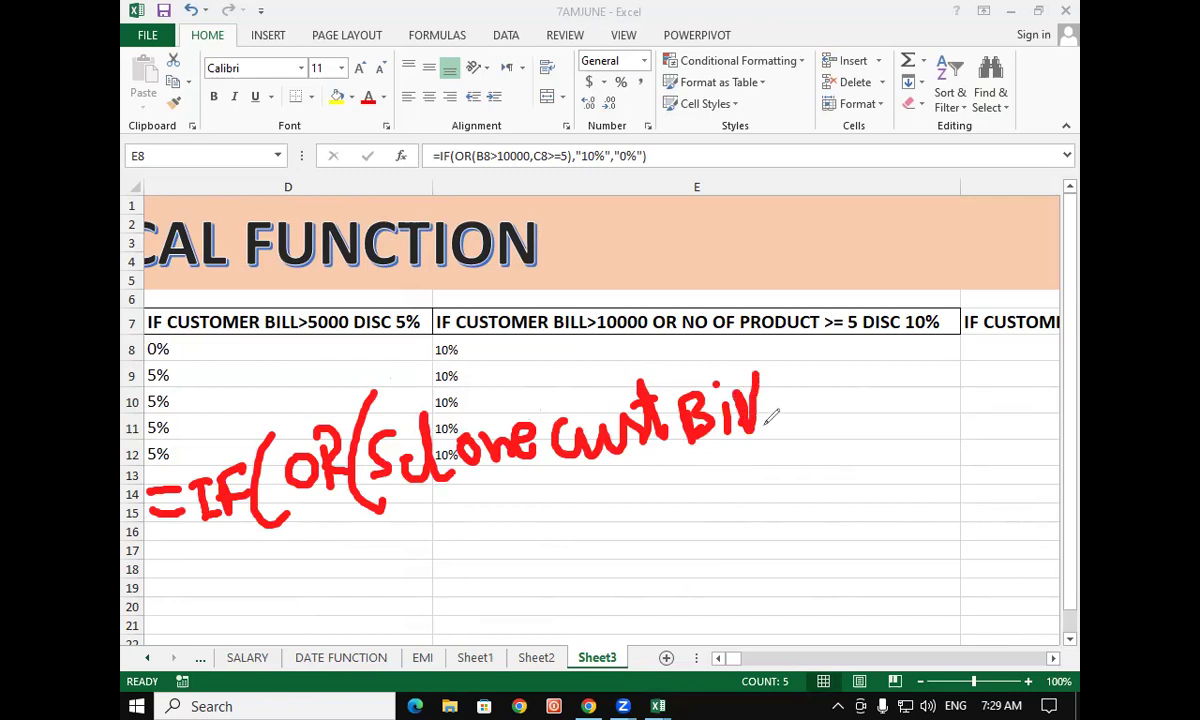
mouse_move(797, 384)
left_mouse_down()
mouse_move(826, 396)
mouse_move(797, 418)
left_mouse_up()
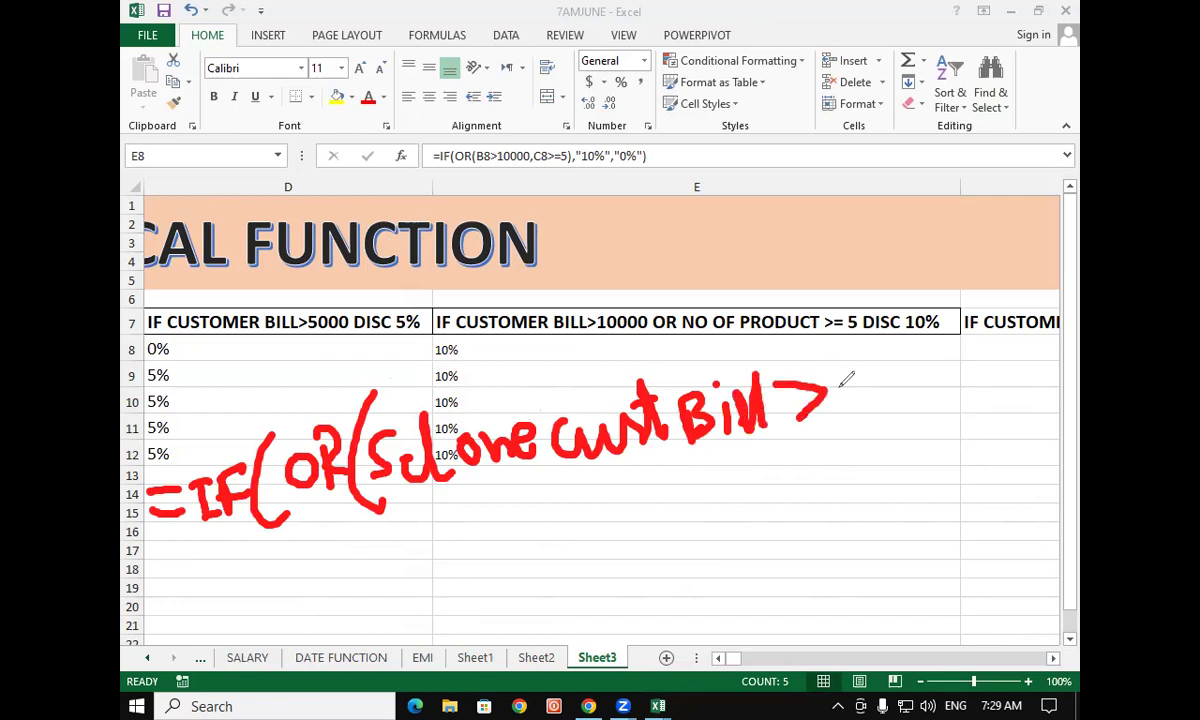
left_click_drag(842, 352, 850, 404)
mouse_move(880, 354)
left_mouse_down()
mouse_move(905, 380)
mouse_move(918, 344)
mouse_move(955, 333)
mouse_move(970, 336)
mouse_move(987, 372)
left_mouse_up()
Ink the second line: select no of products >= 5, then "10%","0%"
mouse_move(419, 531)
left_mouse_down()
mouse_move(398, 567)
mouse_move(476, 563)
left_mouse_up()
left_click_drag(486, 511, 490, 562)
mouse_move(527, 522)
left_mouse_down()
mouse_move(572, 541)
mouse_move(648, 535)
mouse_move(679, 497)
mouse_move(740, 484)
mouse_move(727, 548)
mouse_move(742, 506)
mouse_move(752, 538)
left_mouse_up()
mouse_move(752, 478)
left_mouse_down()
mouse_move(757, 505)
mouse_move(792, 482)
mouse_move(838, 490)
mouse_move(880, 452)
mouse_move(896, 472)
left_mouse_up()
mouse_move(887, 428)
left_mouse_down()
mouse_move(905, 422)
mouse_move(954, 460)
mouse_move(922, 515)
left_mouse_up()
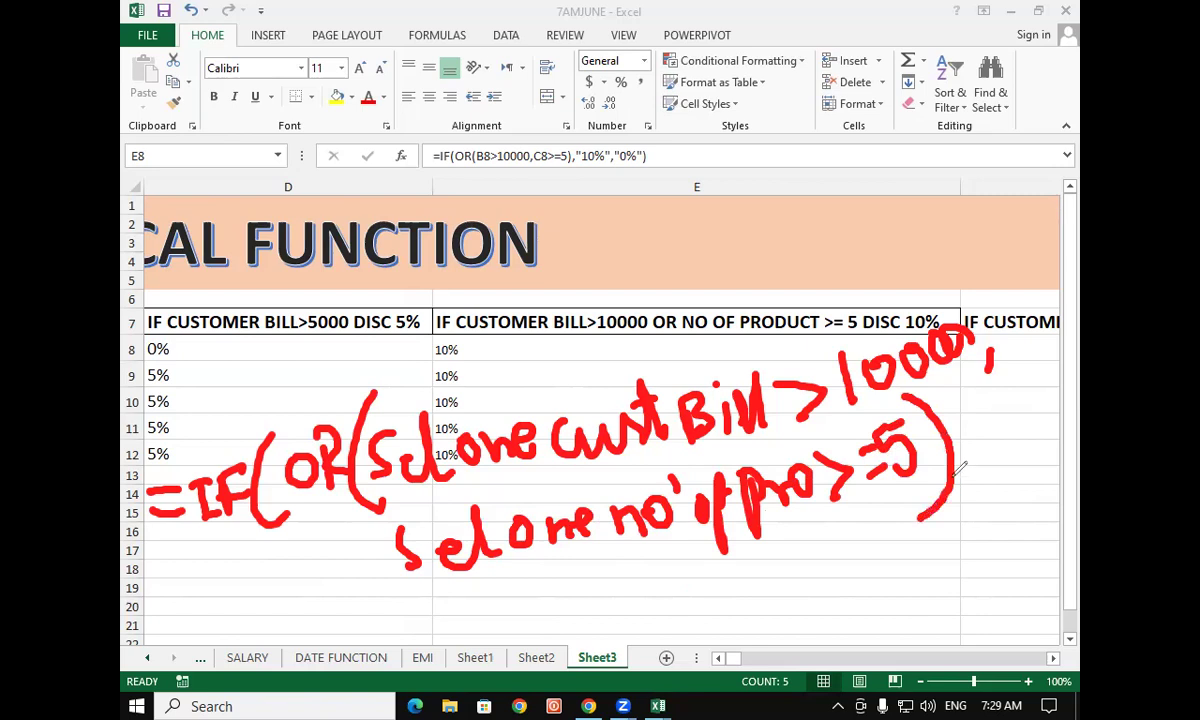
left_click_drag(976, 447, 973, 465)
mouse_move(662, 595)
left_mouse_down()
mouse_move(658, 610)
mouse_move(716, 635)
mouse_move(740, 600)
mouse_move(768, 625)
mouse_move(777, 595)
mouse_move(809, 566)
mouse_move(850, 607)
left_mouse_up()
left_click(789, 603)
mouse_move(866, 548)
left_mouse_down()
mouse_move(865, 566)
mouse_move(908, 567)
mouse_move(910, 596)
left_mouse_up()
mouse_move(927, 550)
left_mouse_down()
mouse_move(918, 598)
mouse_move(945, 546)
mouse_move(978, 594)
mouse_move(945, 645)
left_mouse_up()
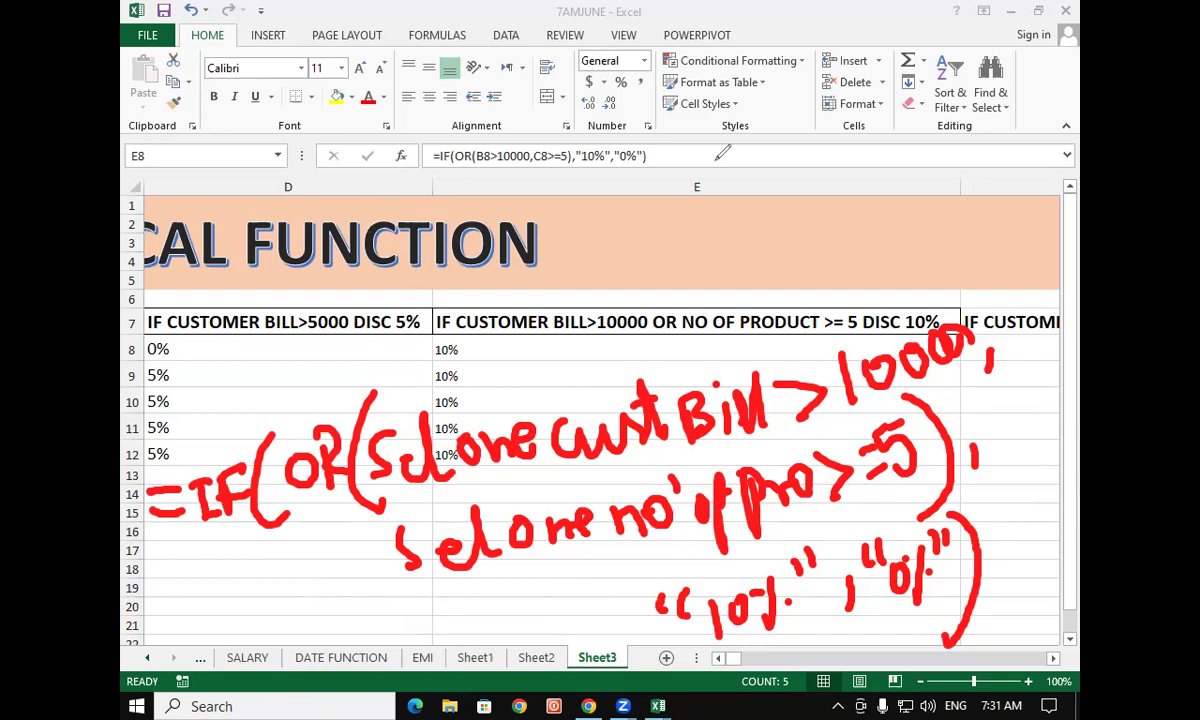
Erase the ink notes, scroll to column F's 20% AND rule, and select G7
key("e")
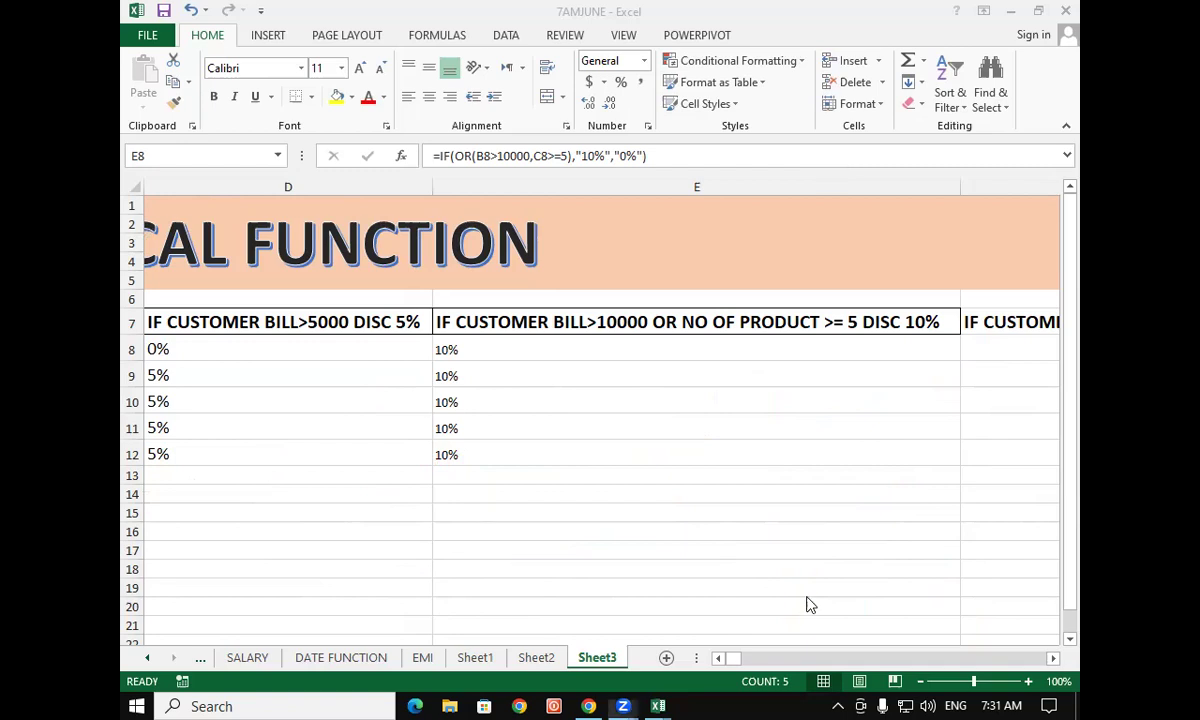
key("Escape")
left_click(1053, 659)
left_click(1053, 659)
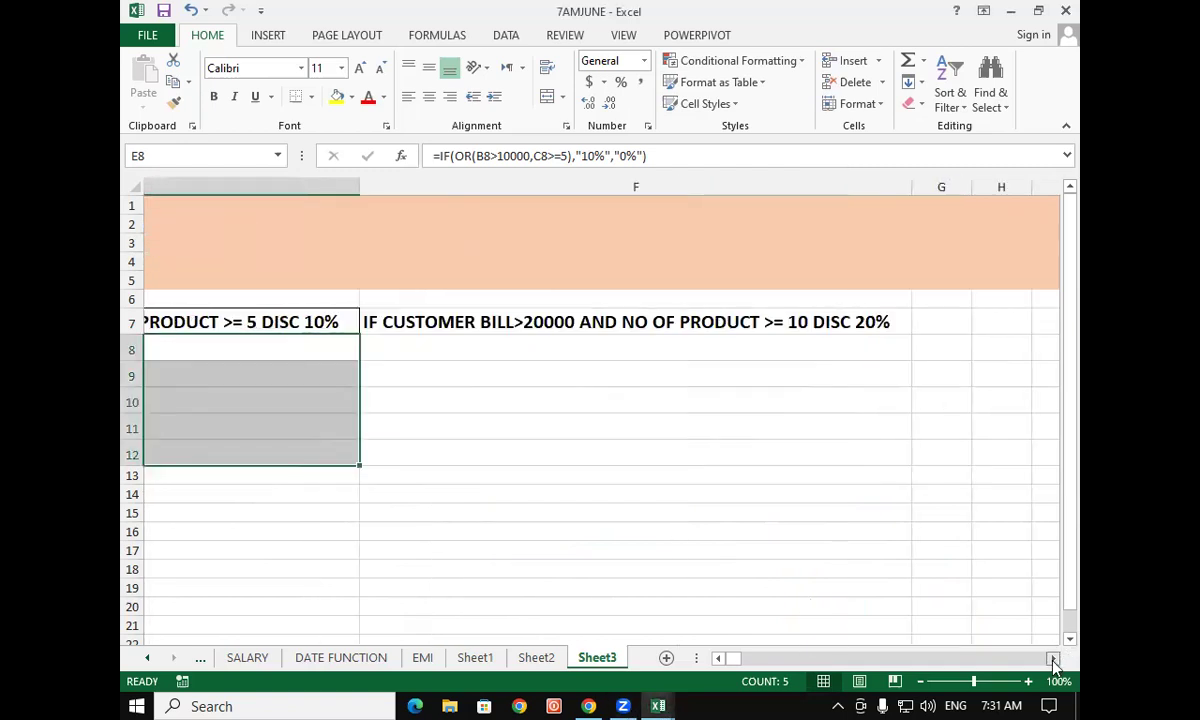
left_click(720, 658)
left_click(708, 325)
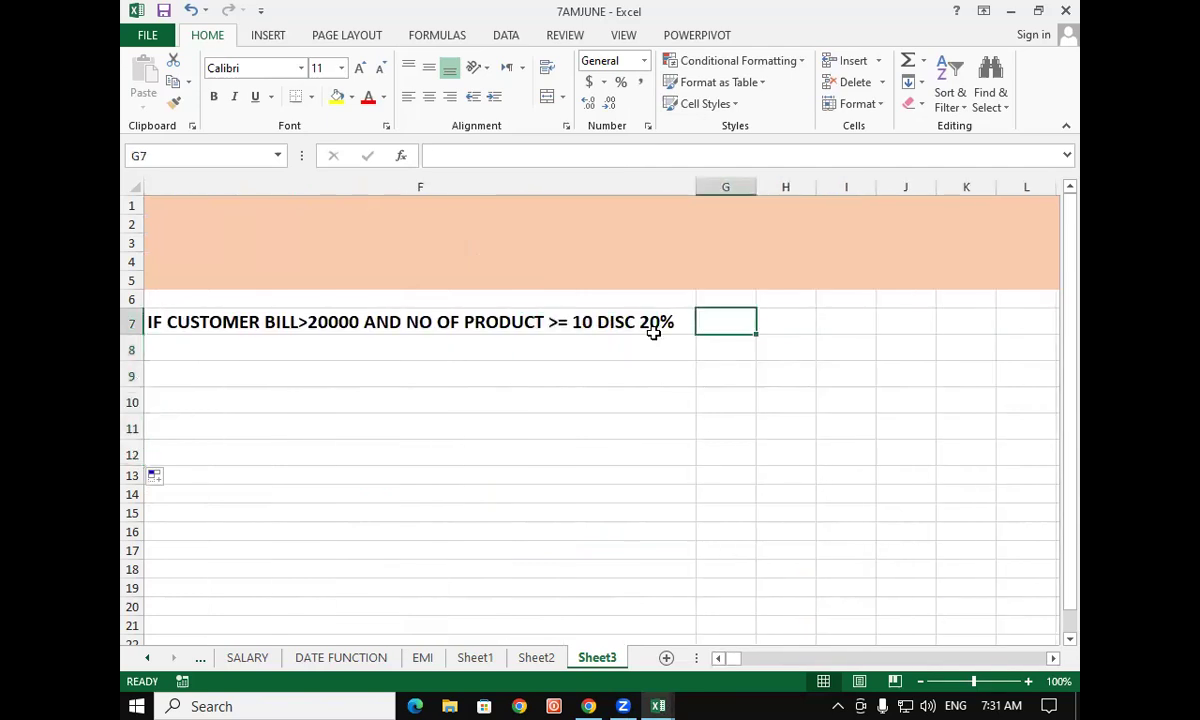
Enter REWARD in G7 in capitals, replacing the mistyped IF CUSTOMER text
left_click(619, 321)
key("Right")
type("i")
key("BackSpace")
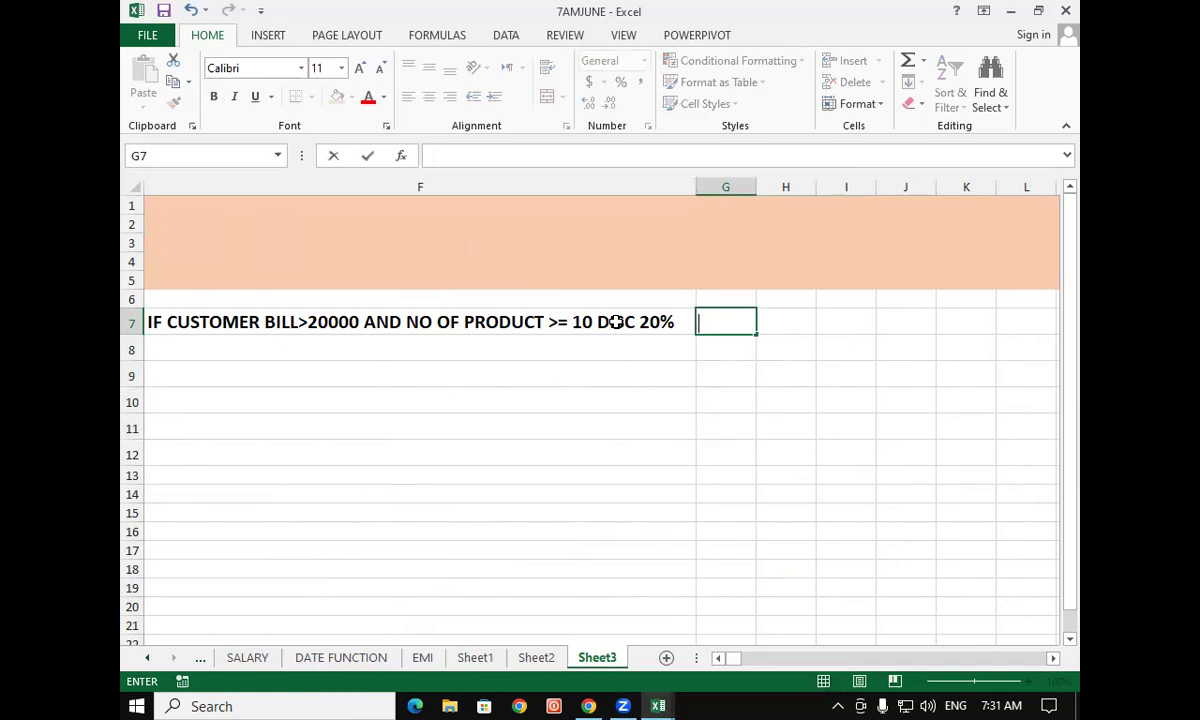
type("IF")
type(" CUST")
type("OMER")
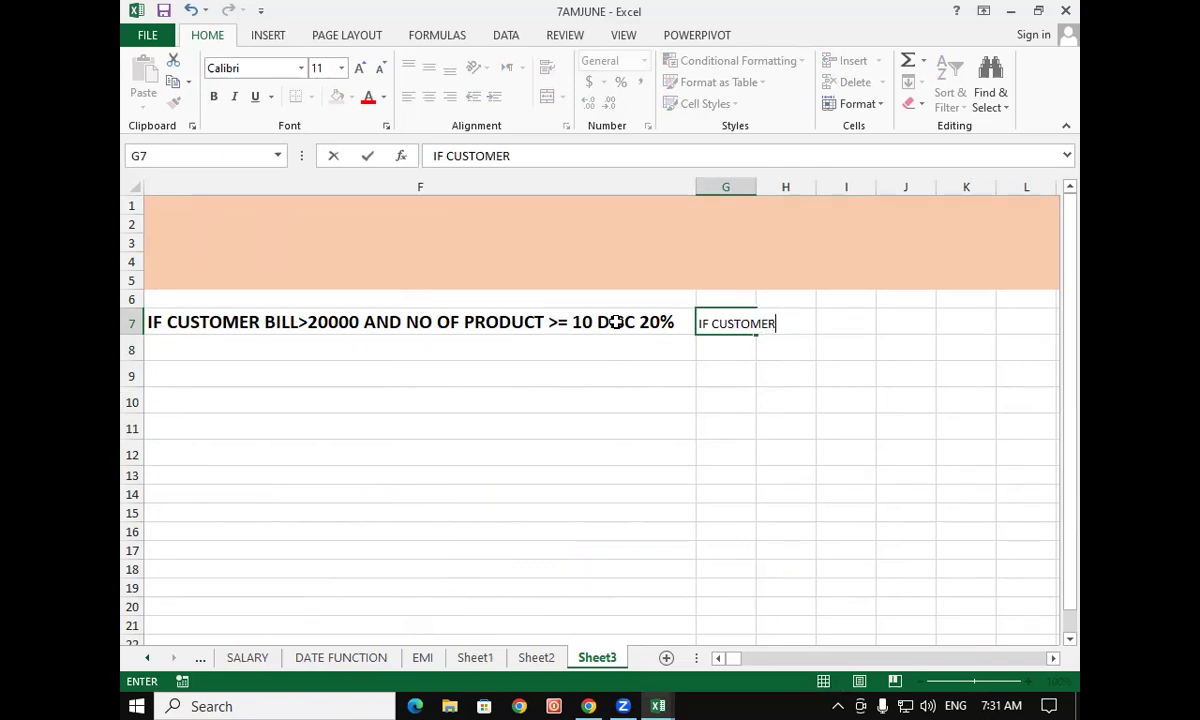
key("BackSpace")
key("BackSpace")
key("BackSpace")
key("BackSpace")
key("BackSpace")
key("BackSpace")
key("BackSpace")
type("REWA")
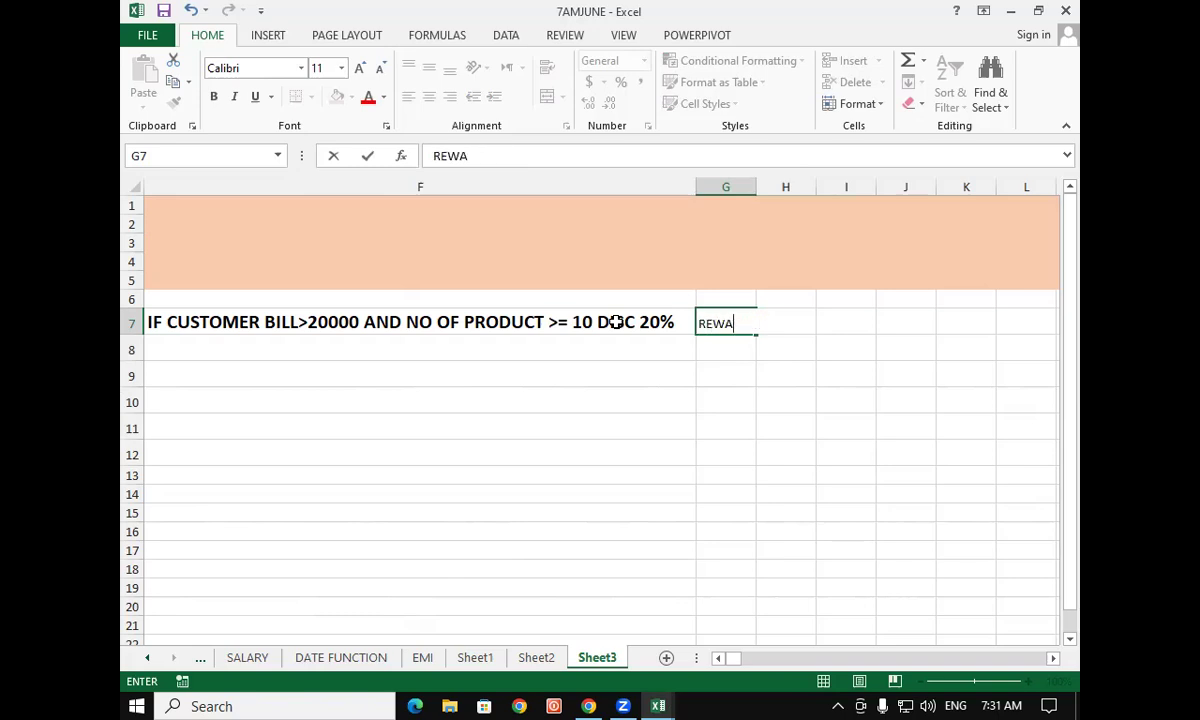
type("RD")
key("Return")
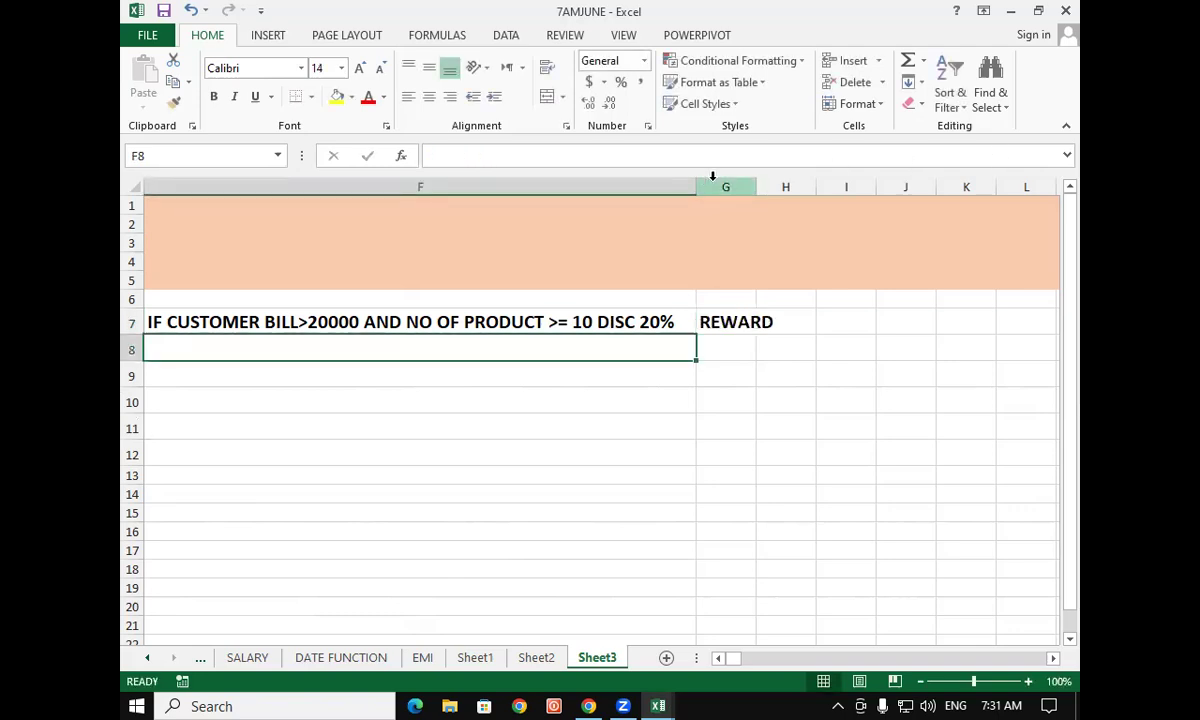
Drag column G wider to fit REWARD, then select a cell below it
left_click(712, 186)
left_click_drag(757, 177, 779, 177)
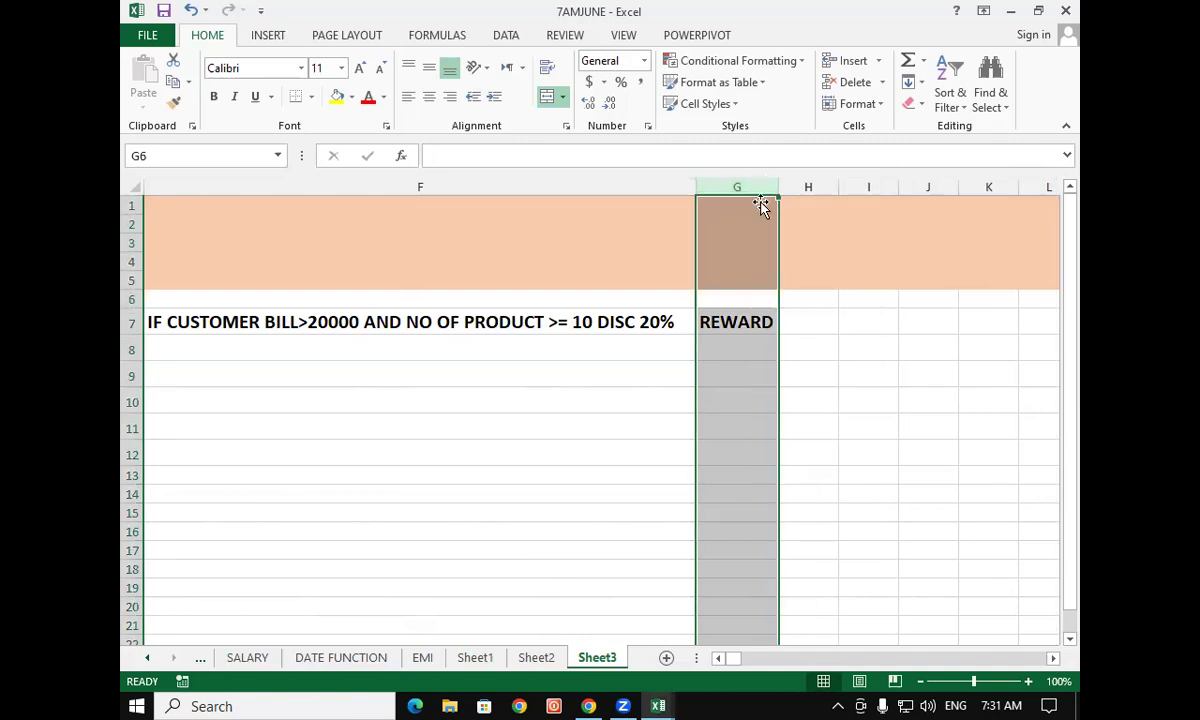
left_click_drag(720, 364, 723, 365)
left_click(723, 365)
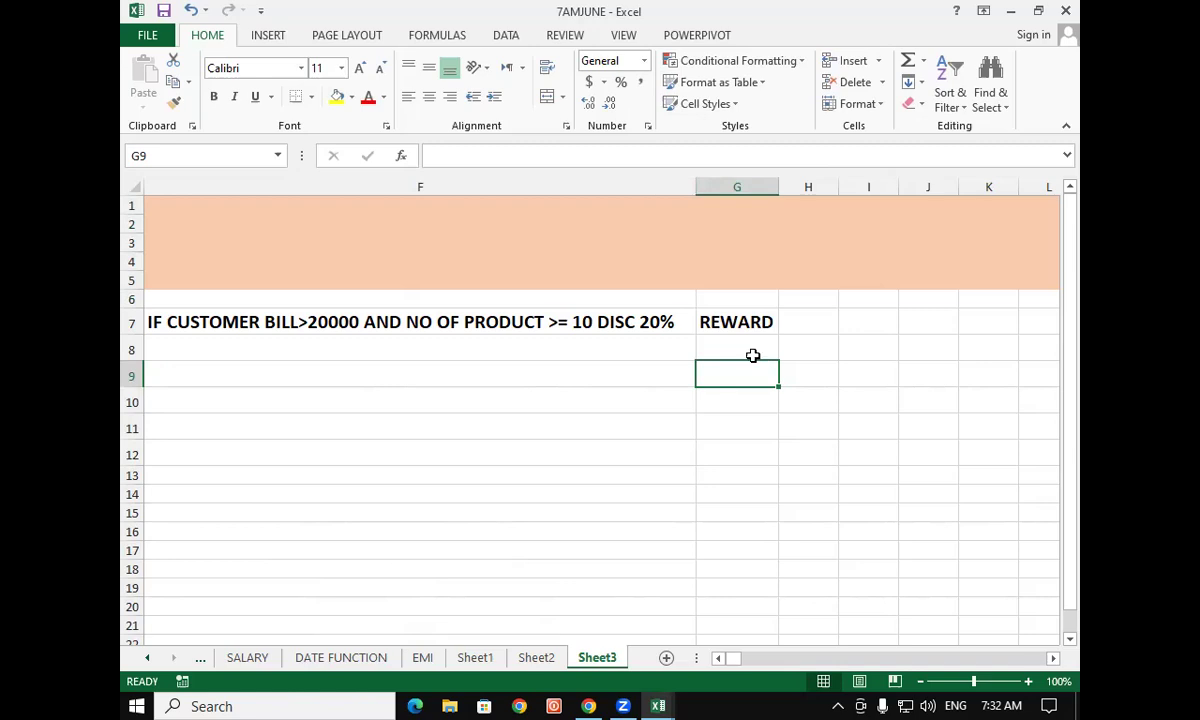
Select cell G8 under the REWARD heading on Sheet3
left_click(753, 355)
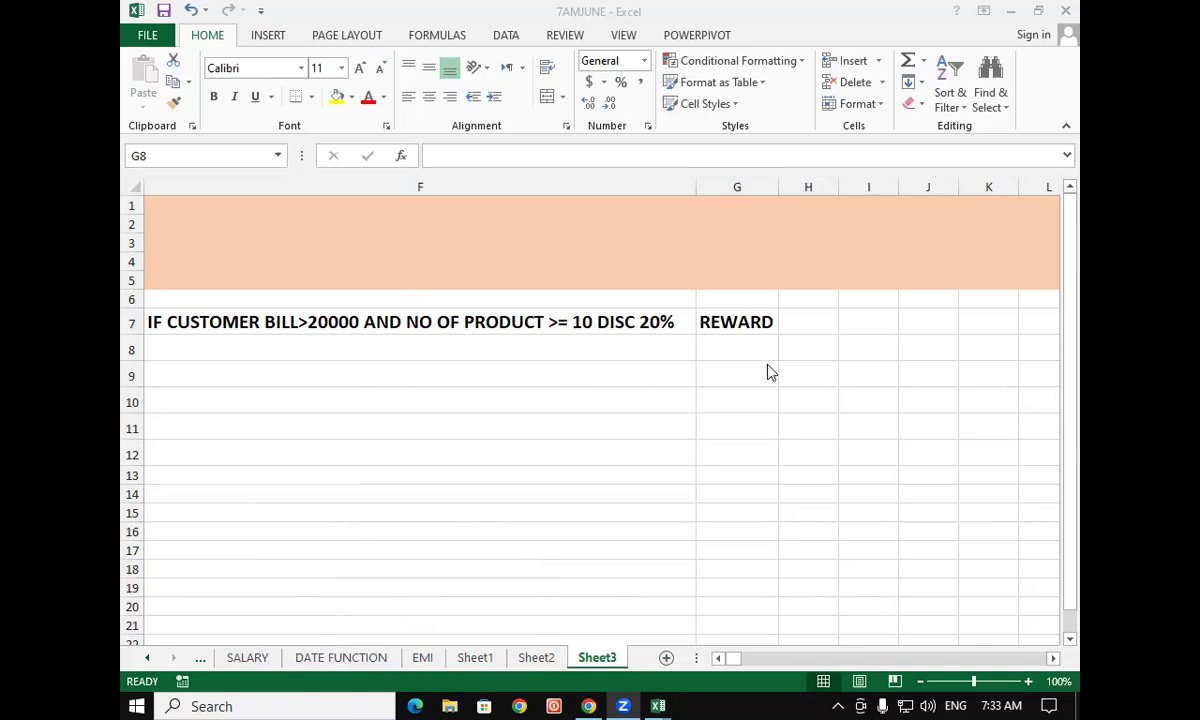
left_click(737, 357)
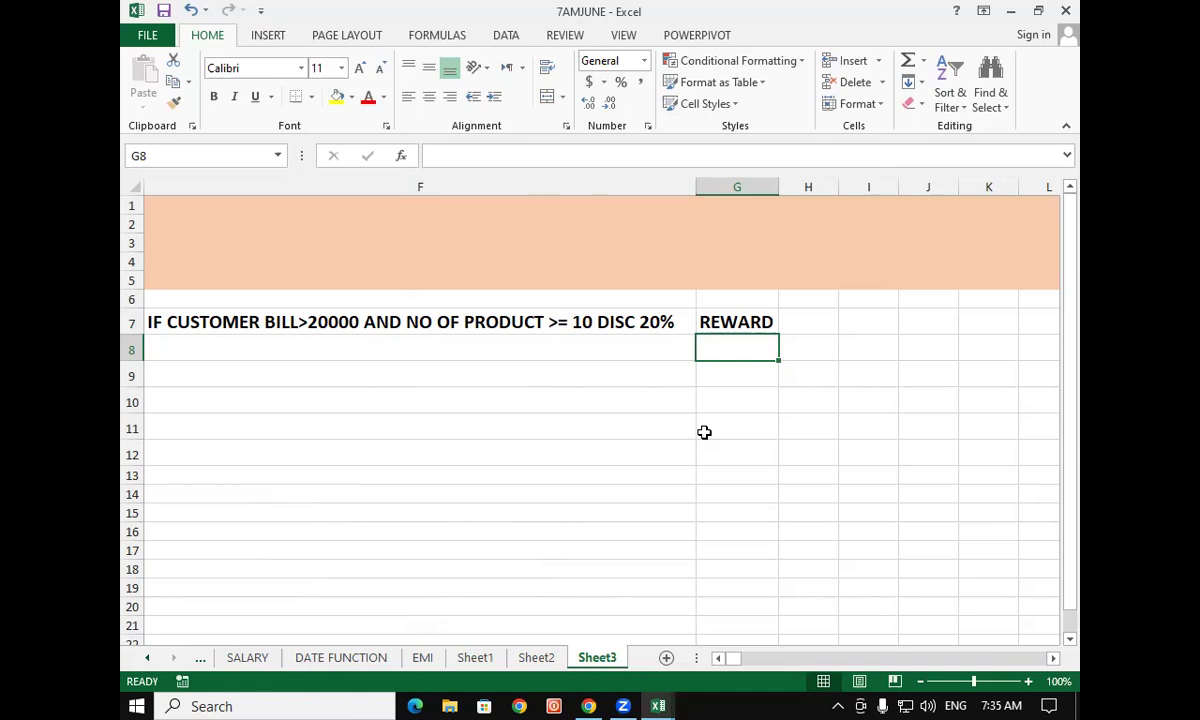
Start G8's formula as =IF(B8>20000,"CAR",B8>15000,"BIKE")
type("=if")
key("Tab")
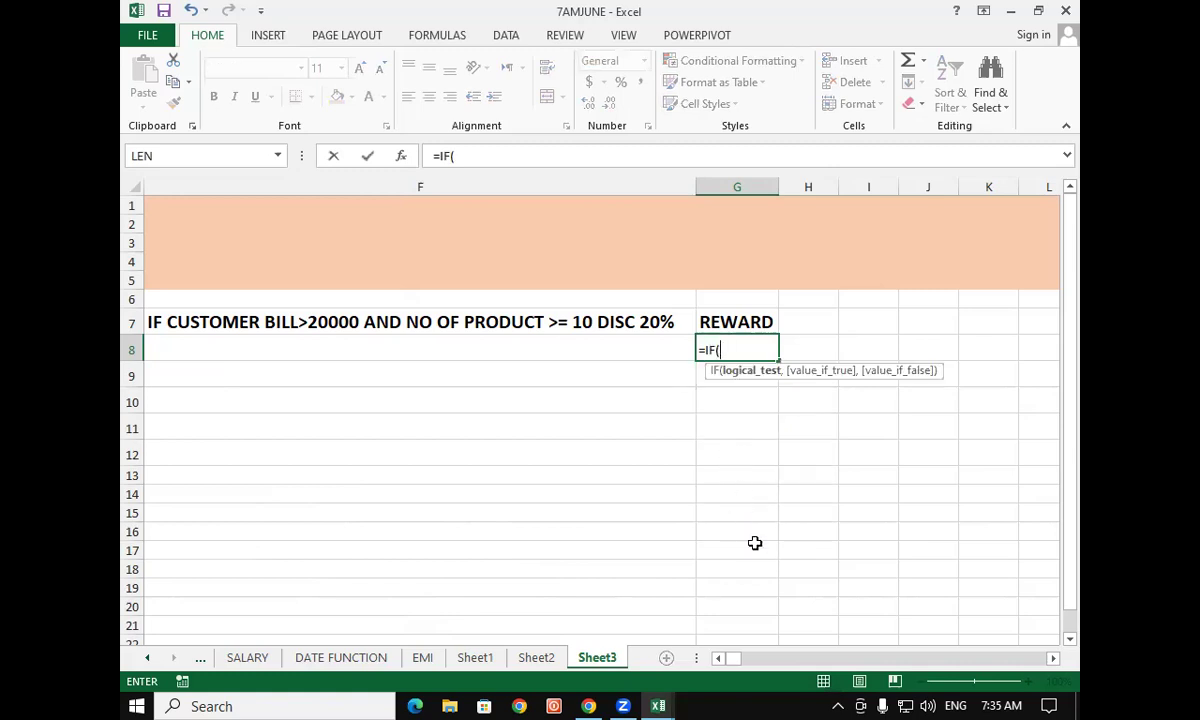
left_click(717, 657)
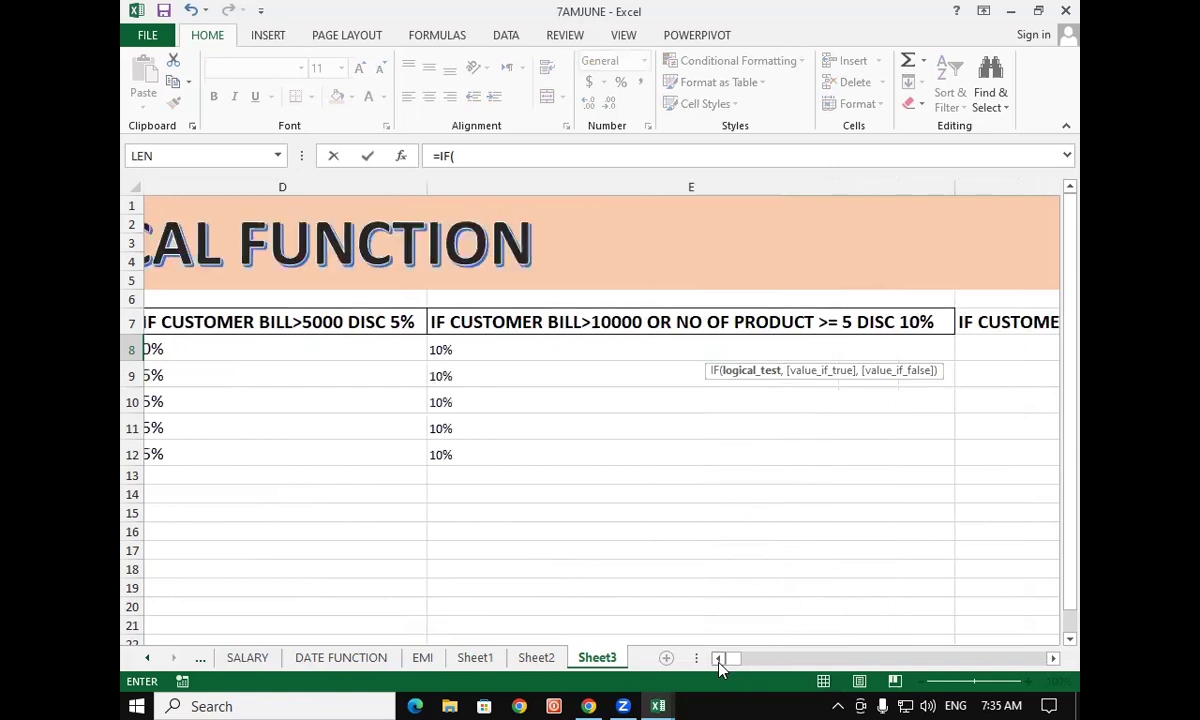
left_click(186, 350)
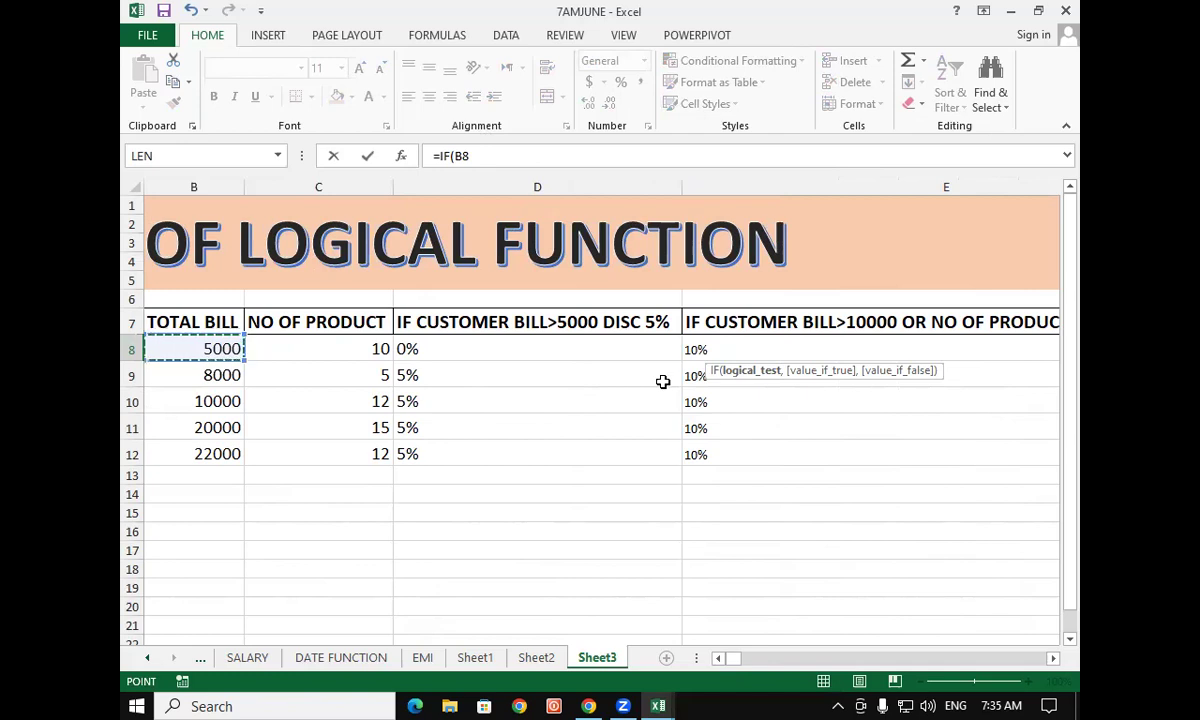
type(">")
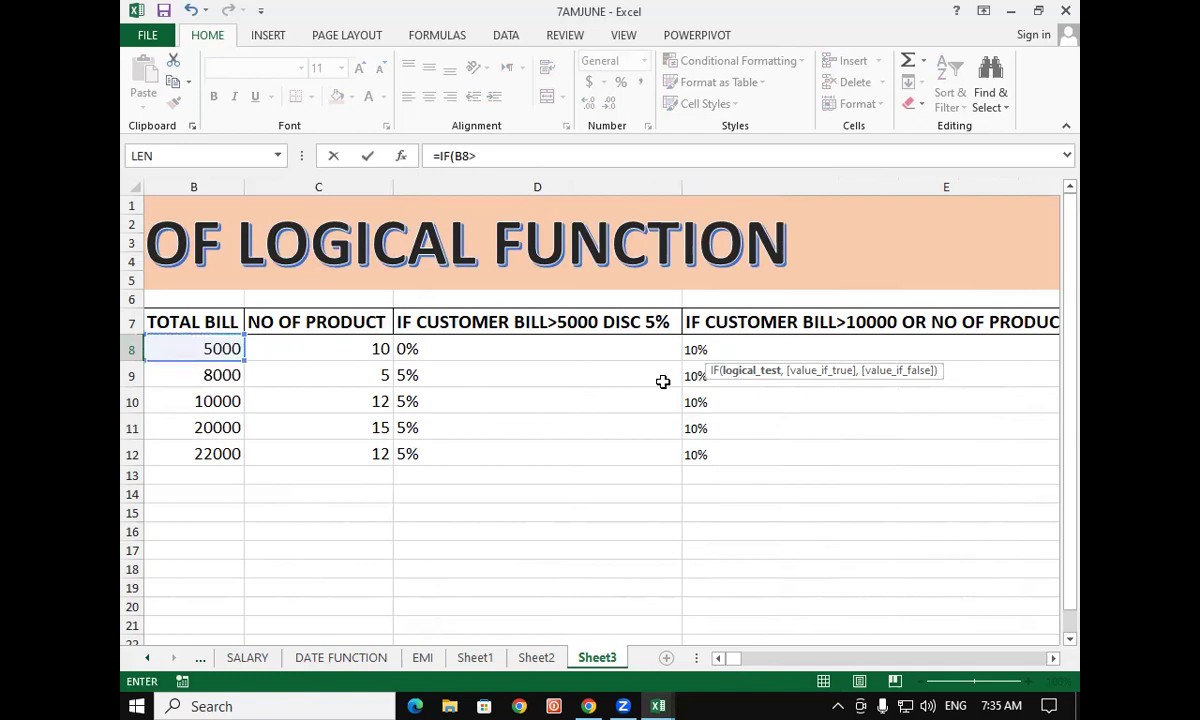
type("20000,\"")
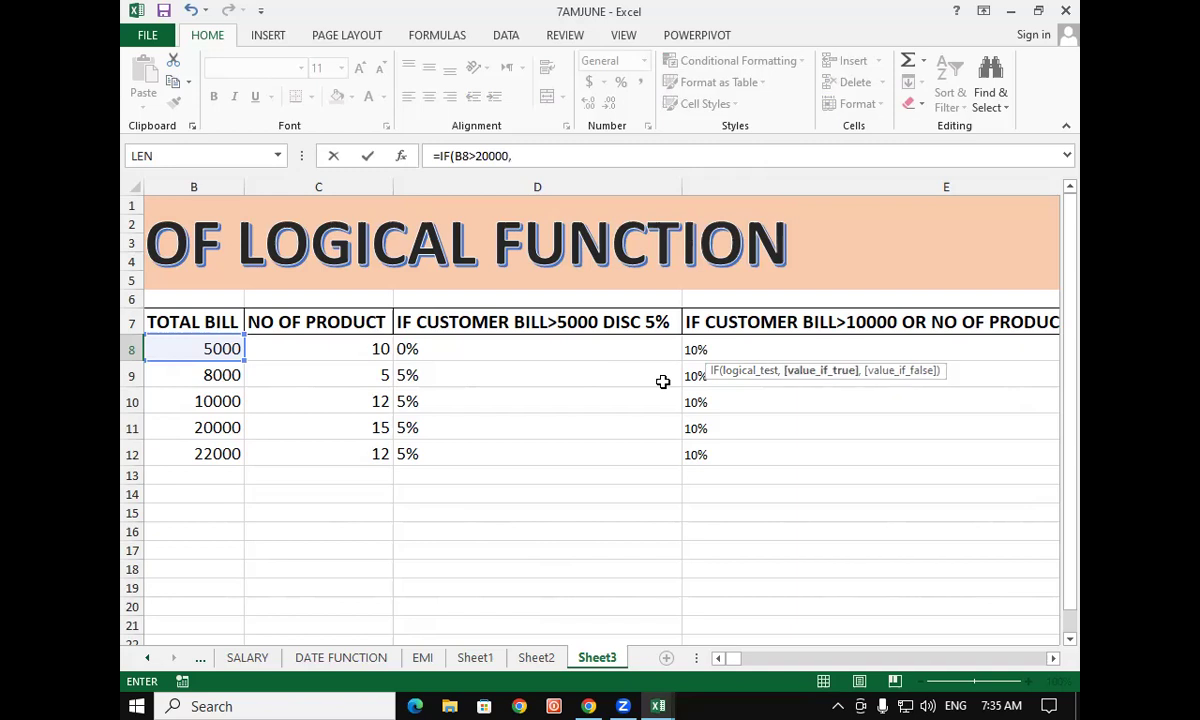
type("CAR\"")
type(",")
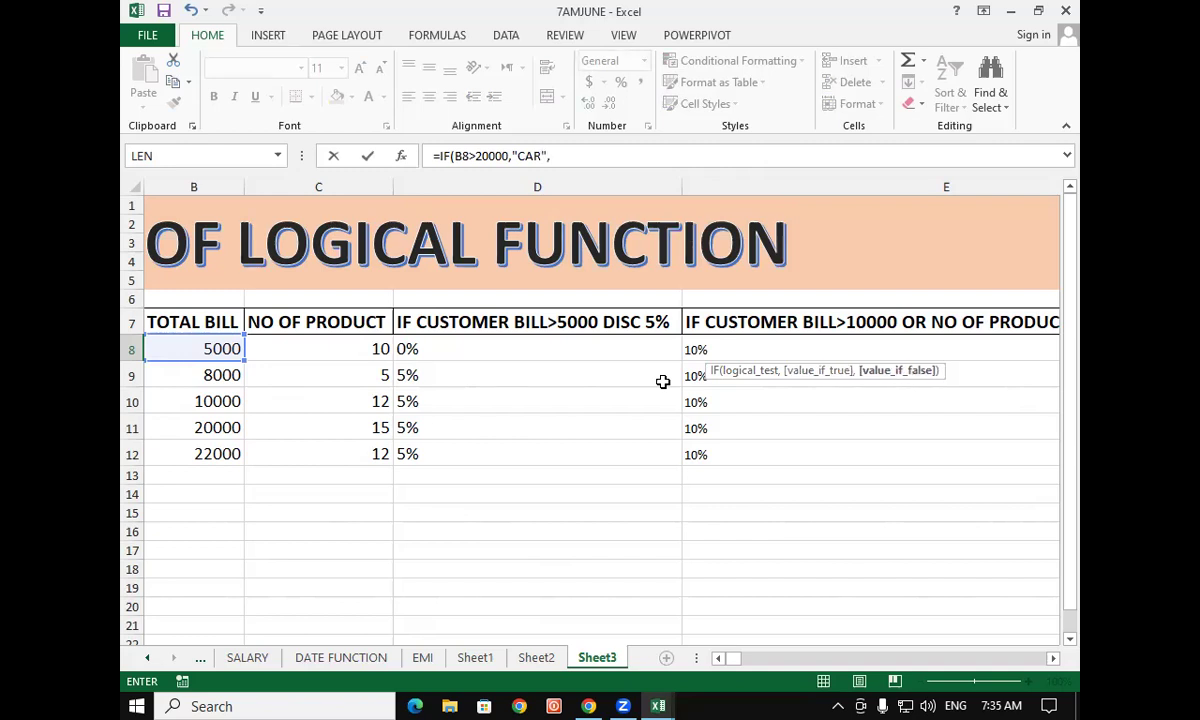
left_click(226, 347)
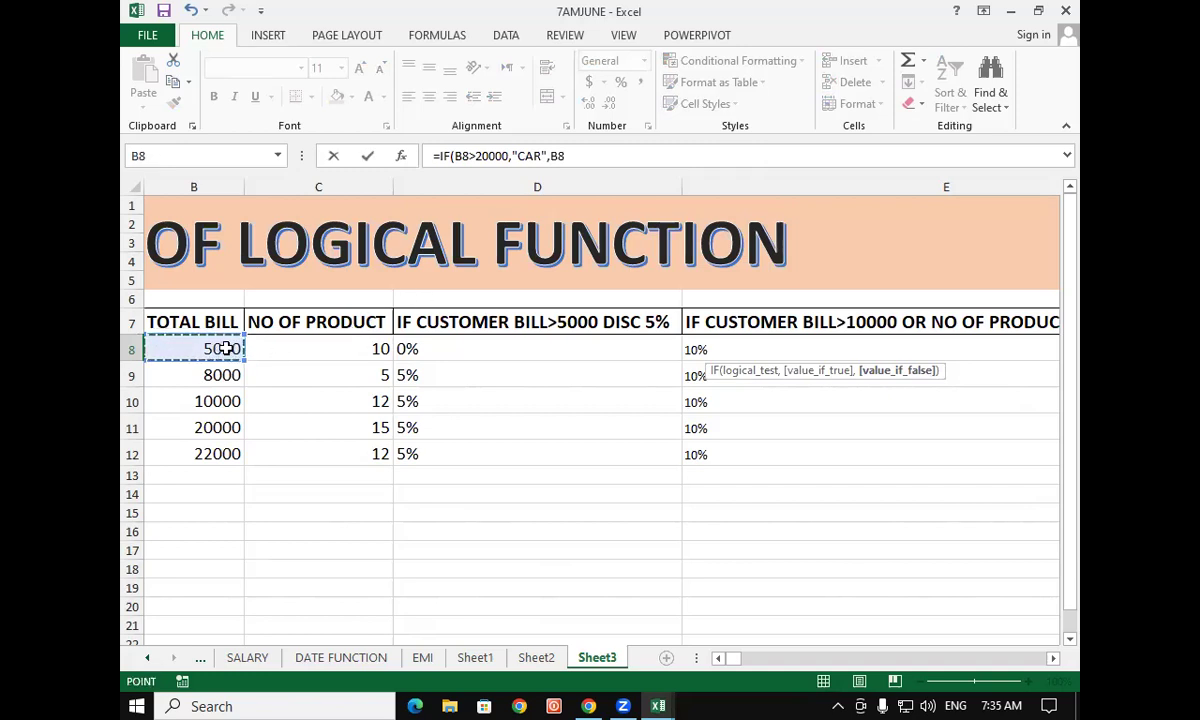
type(">15000")
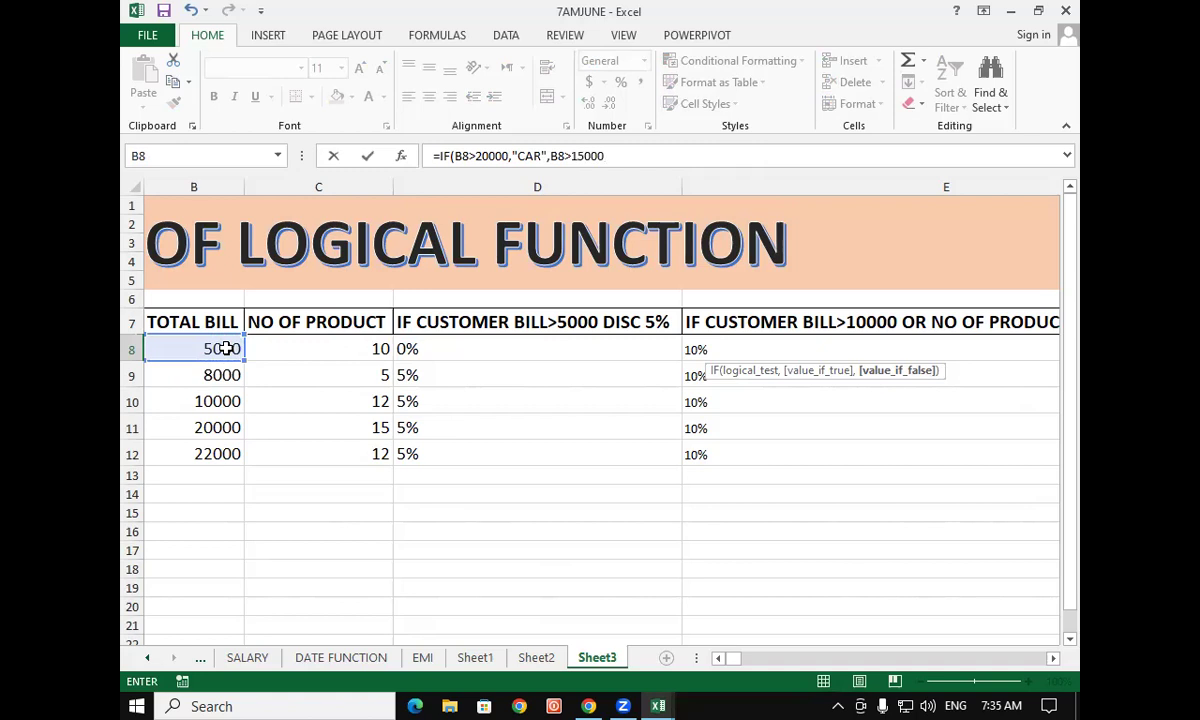
type(",\"")
type("BIKE\",")
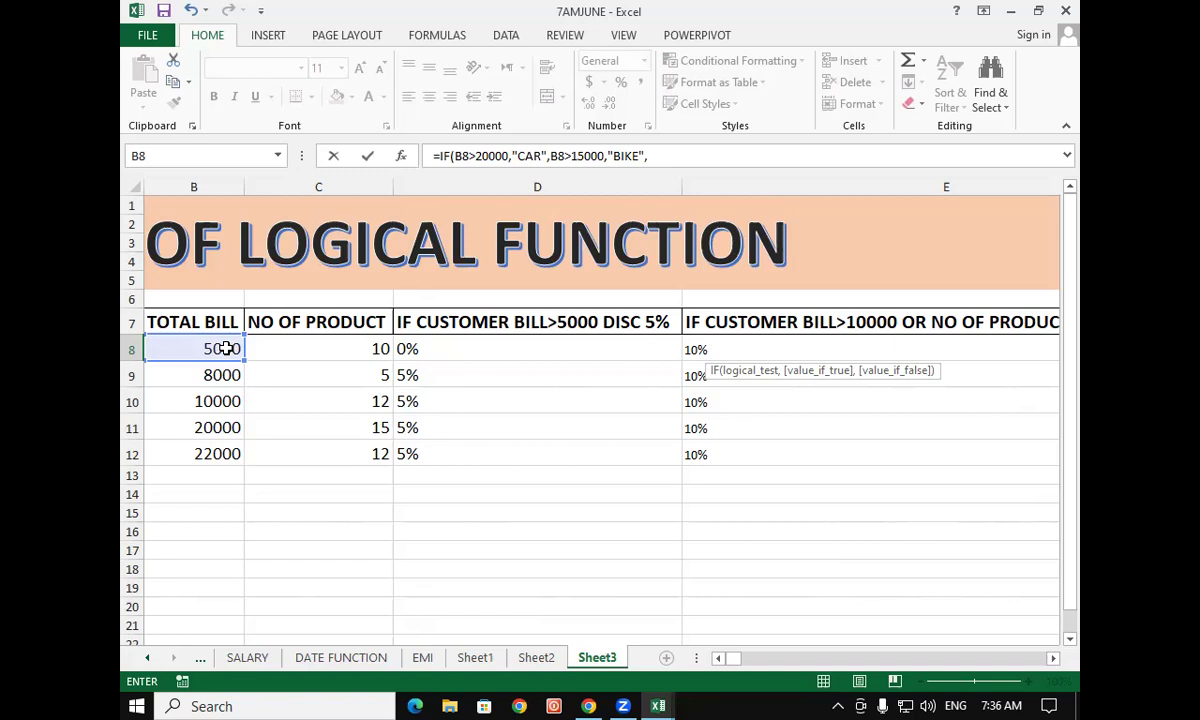
Nest the second IF and add B8>10000 giving CYCLE, otherwise DAIRY MILK, then enter the formula
left_click(551, 155)
type("I")
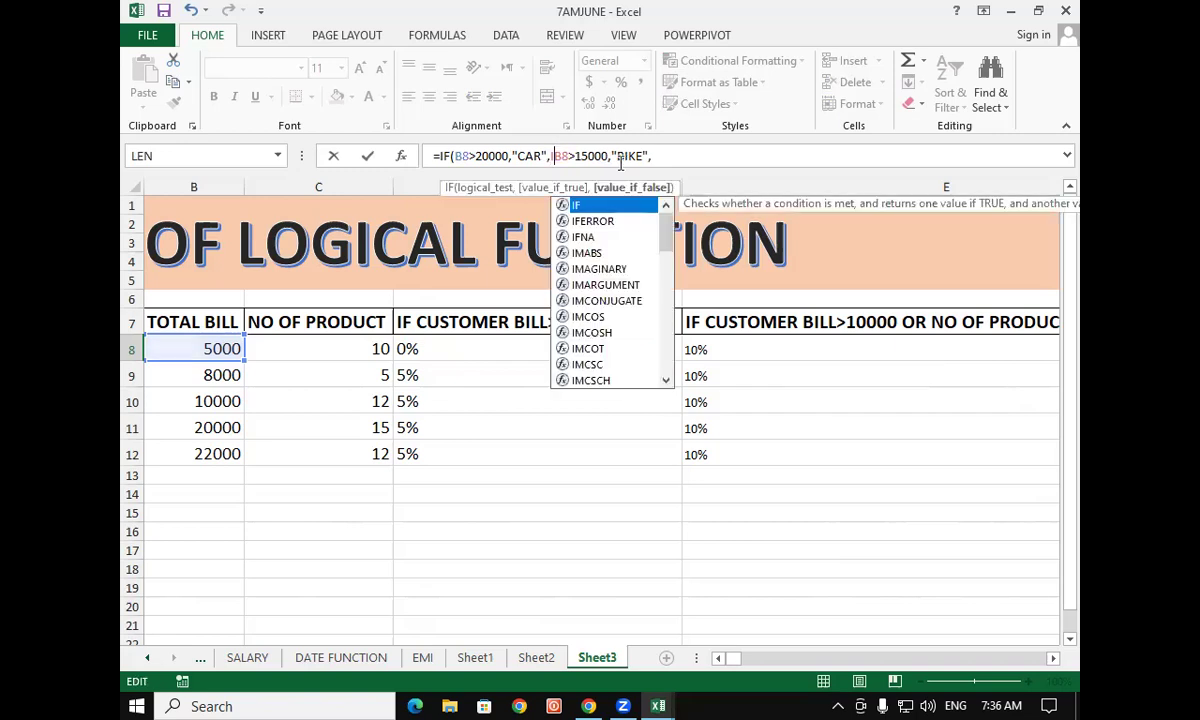
type("F(")
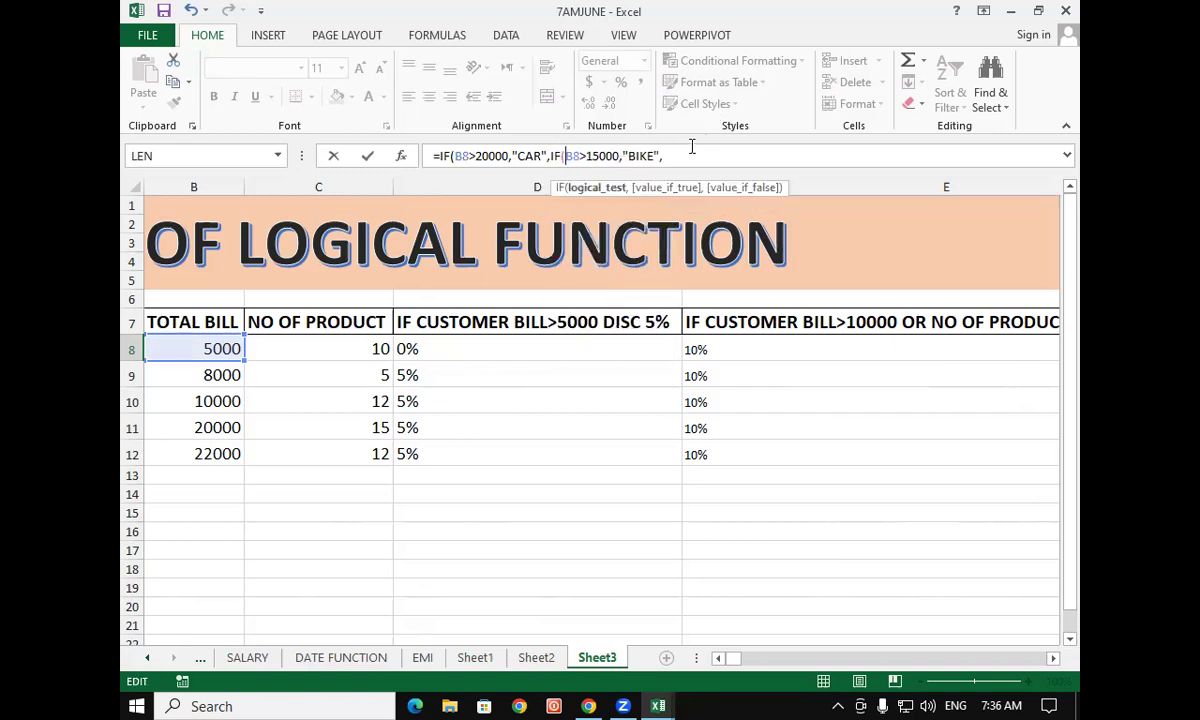
left_click(672, 155)
type("IF(")
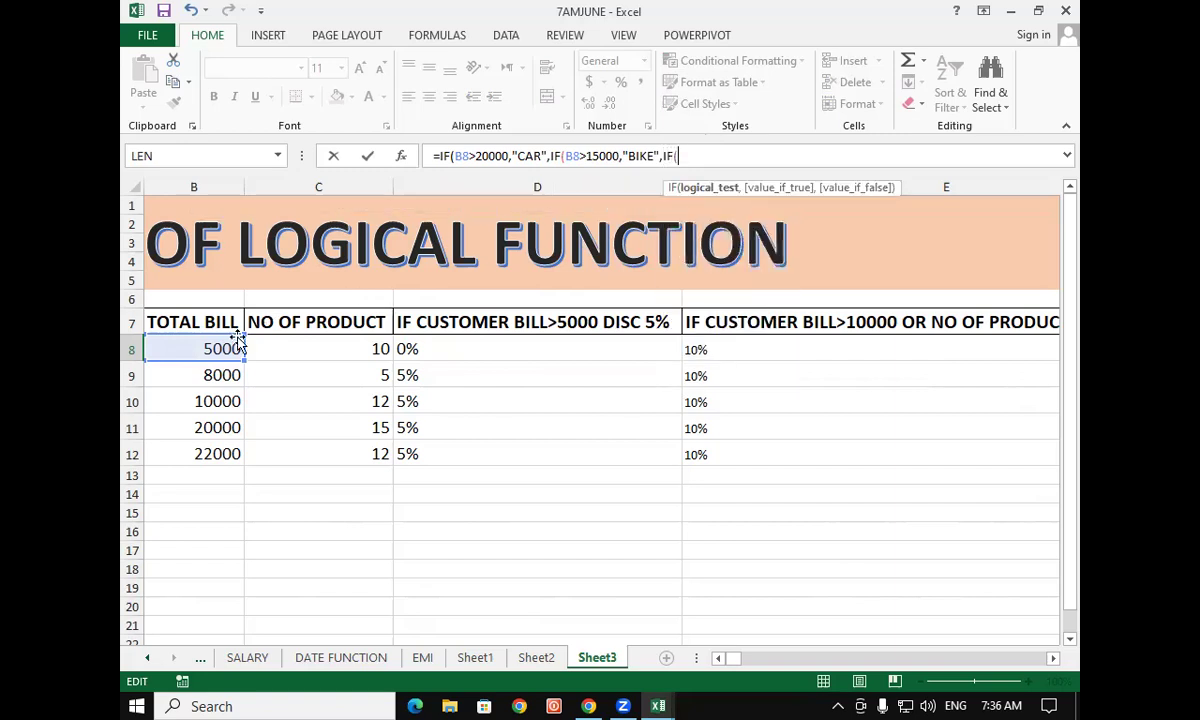
left_click(209, 347)
type(">10000,\"CYCLE\",")
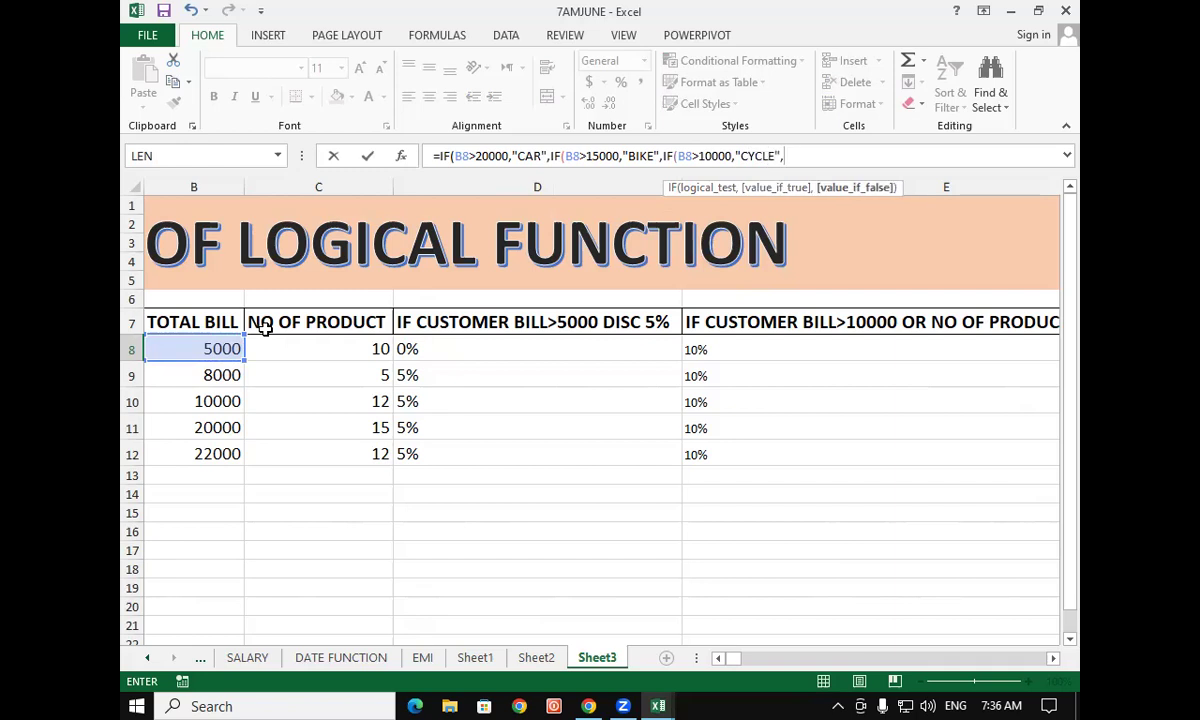
type("\"DAIRY MILK\")))")
key("Return")
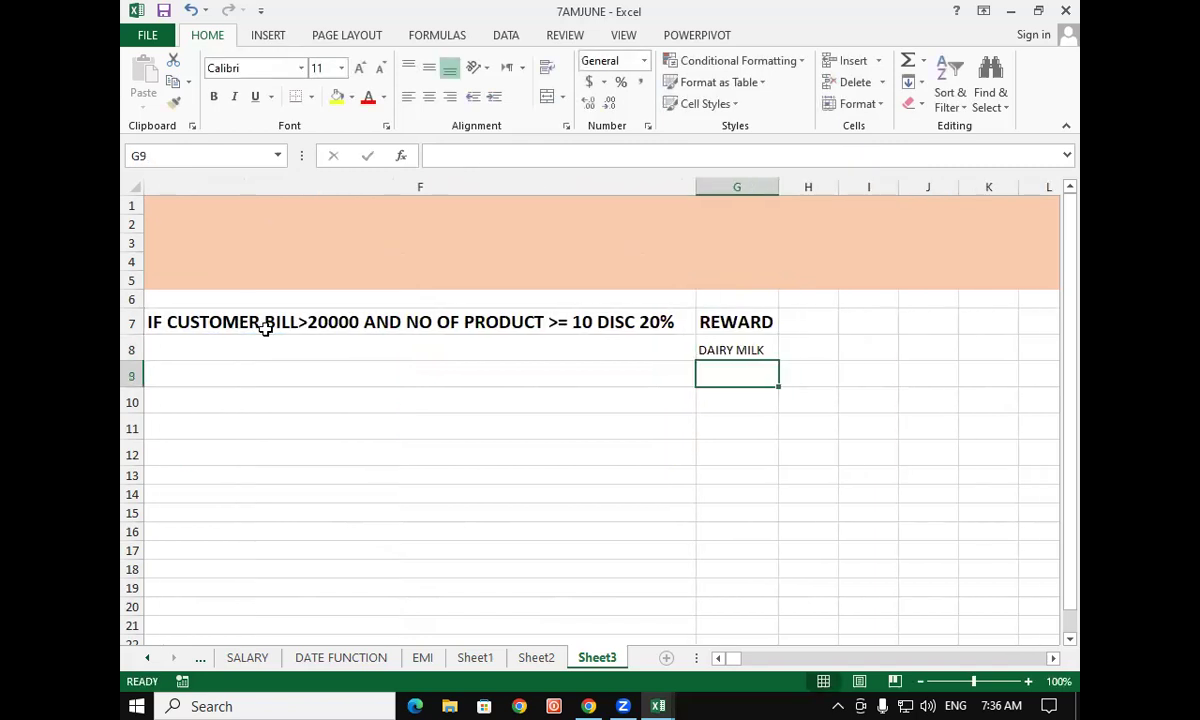
Fill G8's reward formula down to G12 and check the filled results
left_click(768, 351)
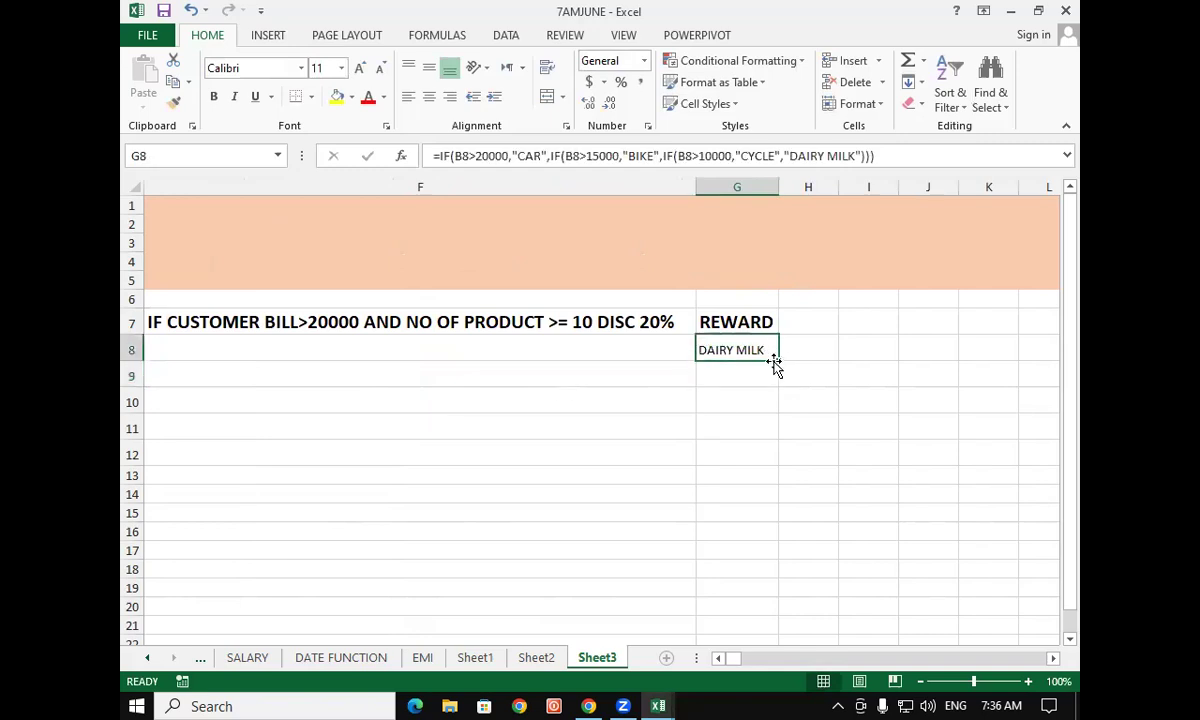
left_click_drag(778, 362, 778, 463)
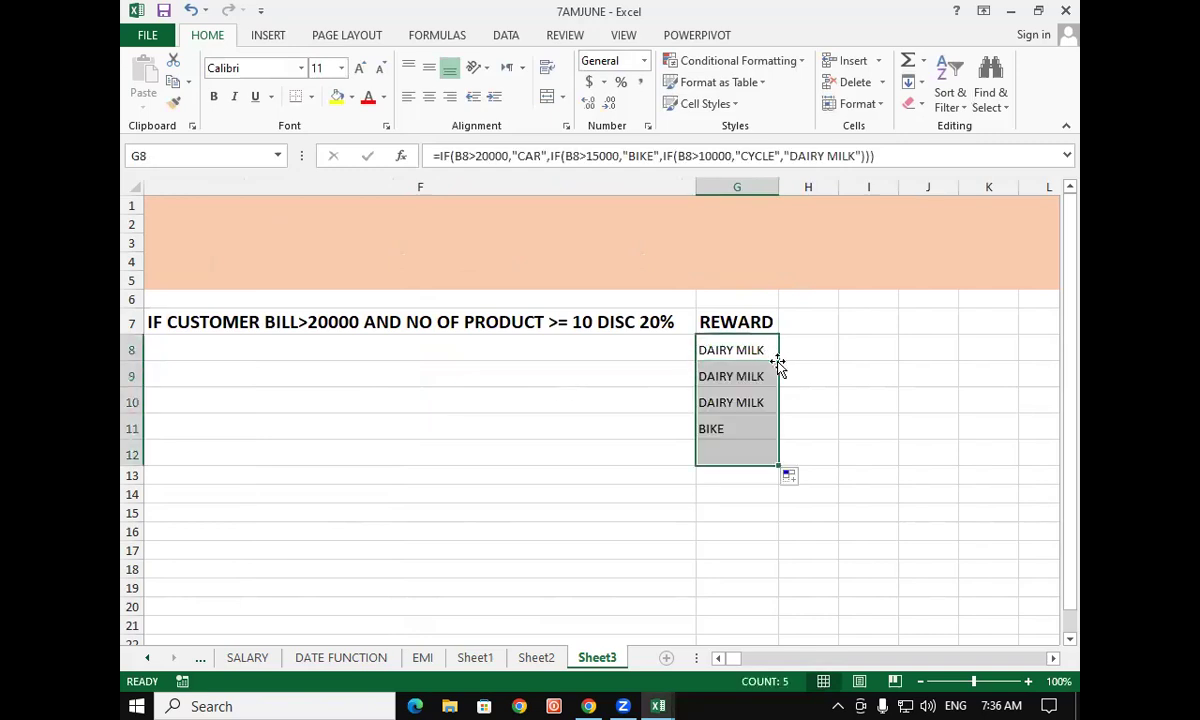
left_click(745, 402)
left_click(725, 463)
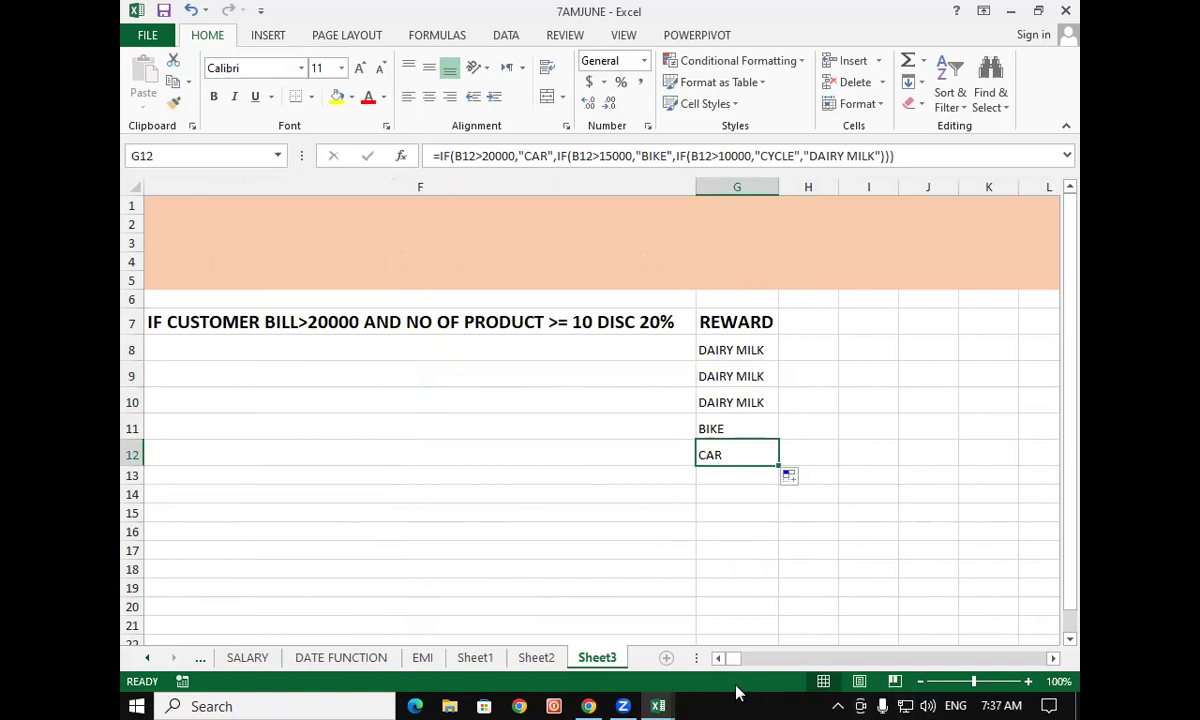
left_click(720, 658)
Enter 12000 as the second customer's total bill in B9, replacing 8000
left_click(719, 658)
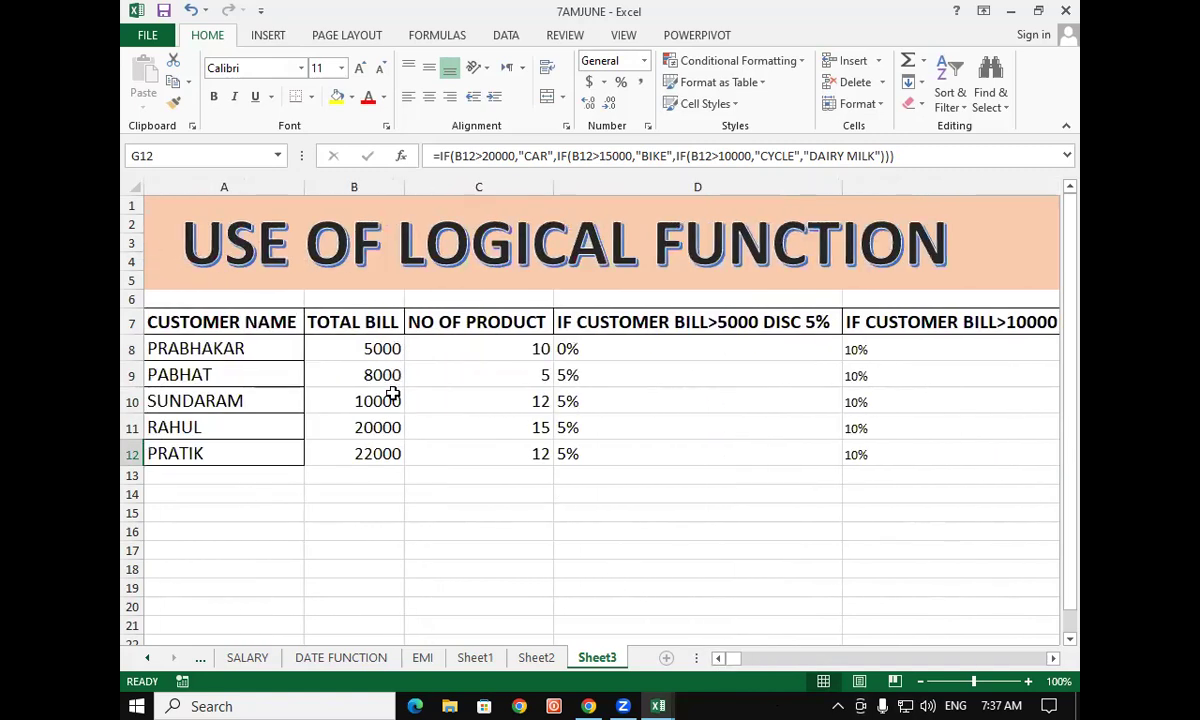
left_click(370, 377)
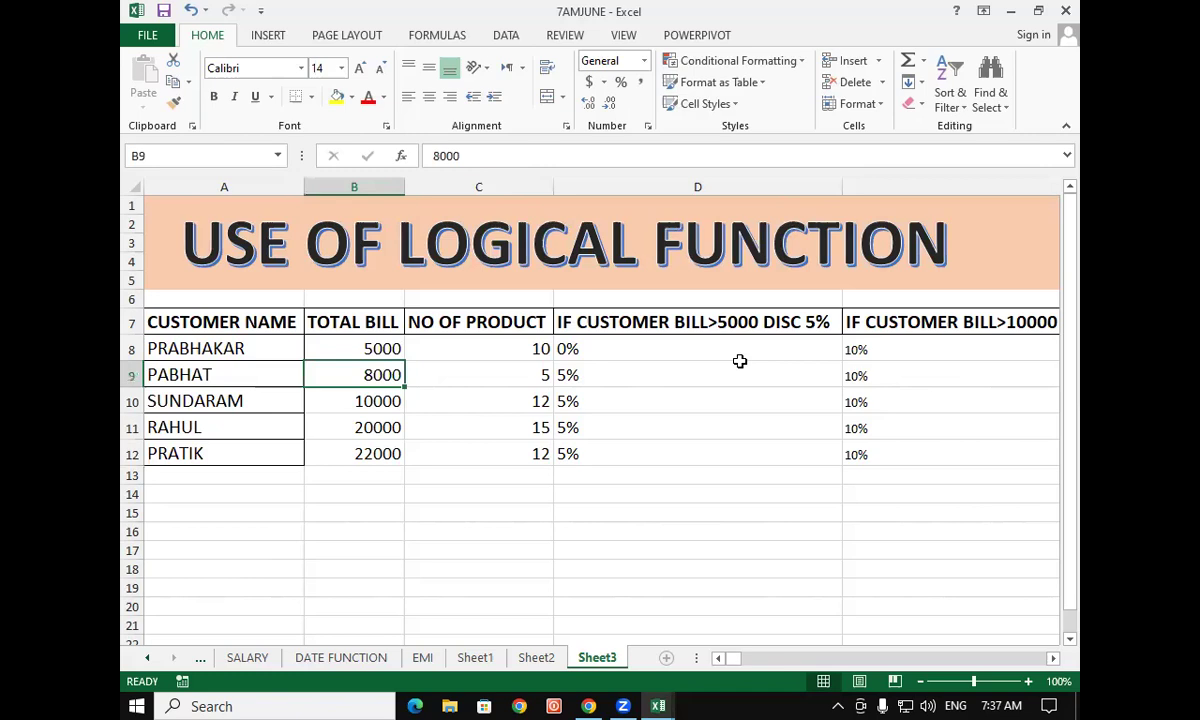
type("12000")
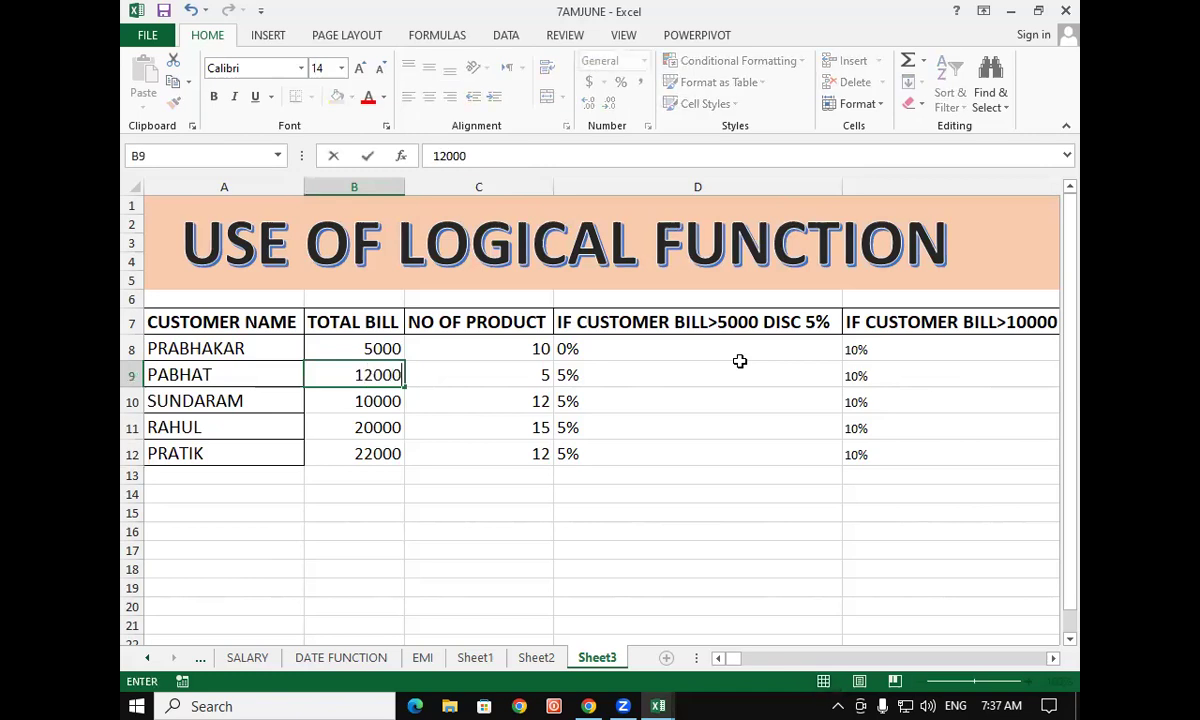
key("ctrl+Return")
key("Right")
key("Right")
key("Right")
key("Right")
key("Right")
key("Right")
key("Right")
key("Right")
key("Right")
key("Right")
key("Right")
key("Right")
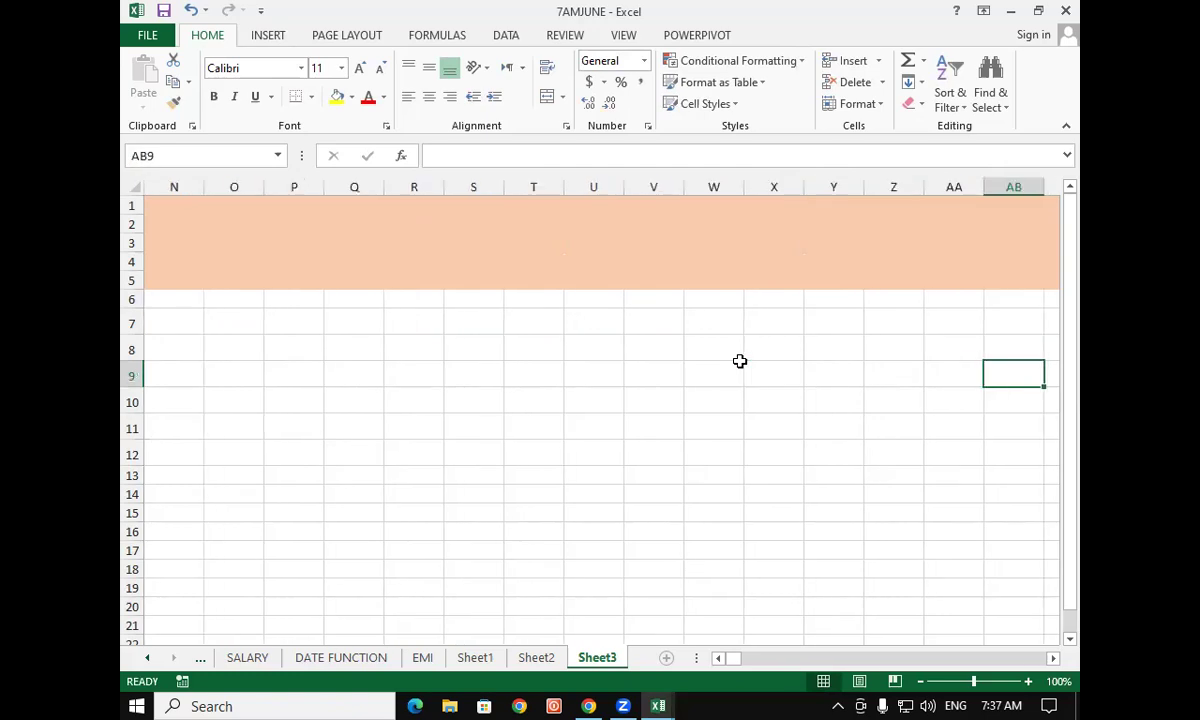
left_click(718, 658)
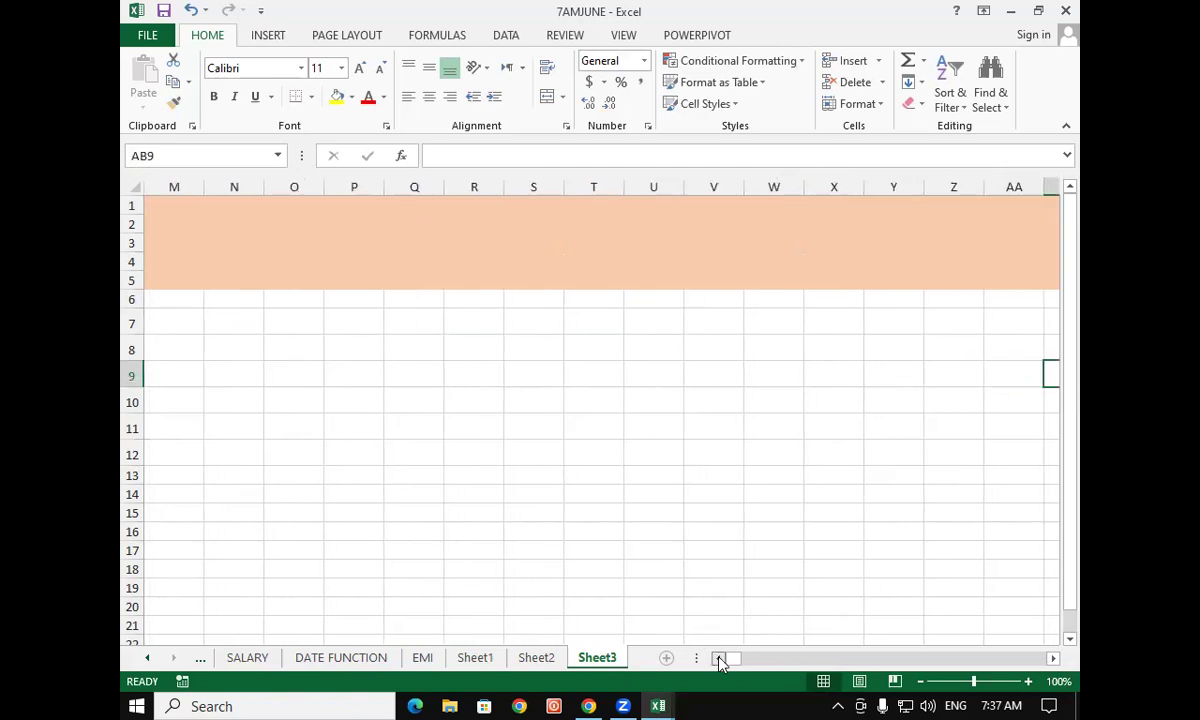
left_click(718, 658)
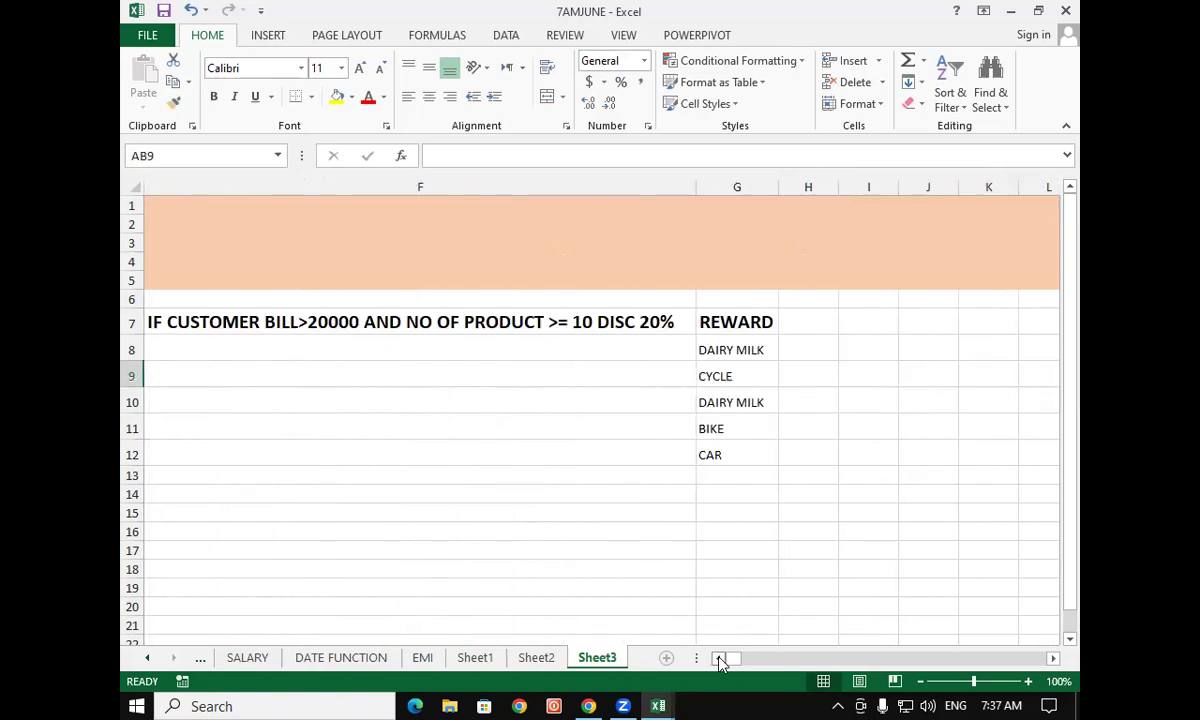
left_click(1052, 662)
Confirm G9's reward now reads CYCLE and save the 7AMJUNE workbook
left_click(177, 376)
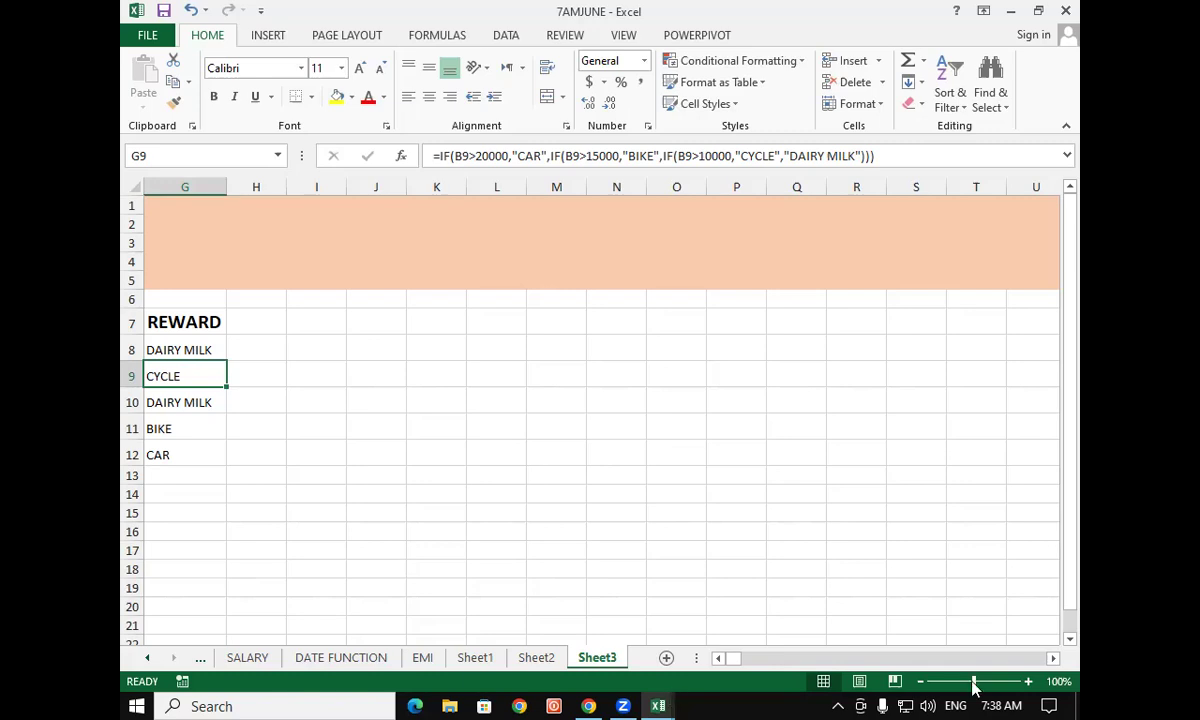
left_click(718, 657)
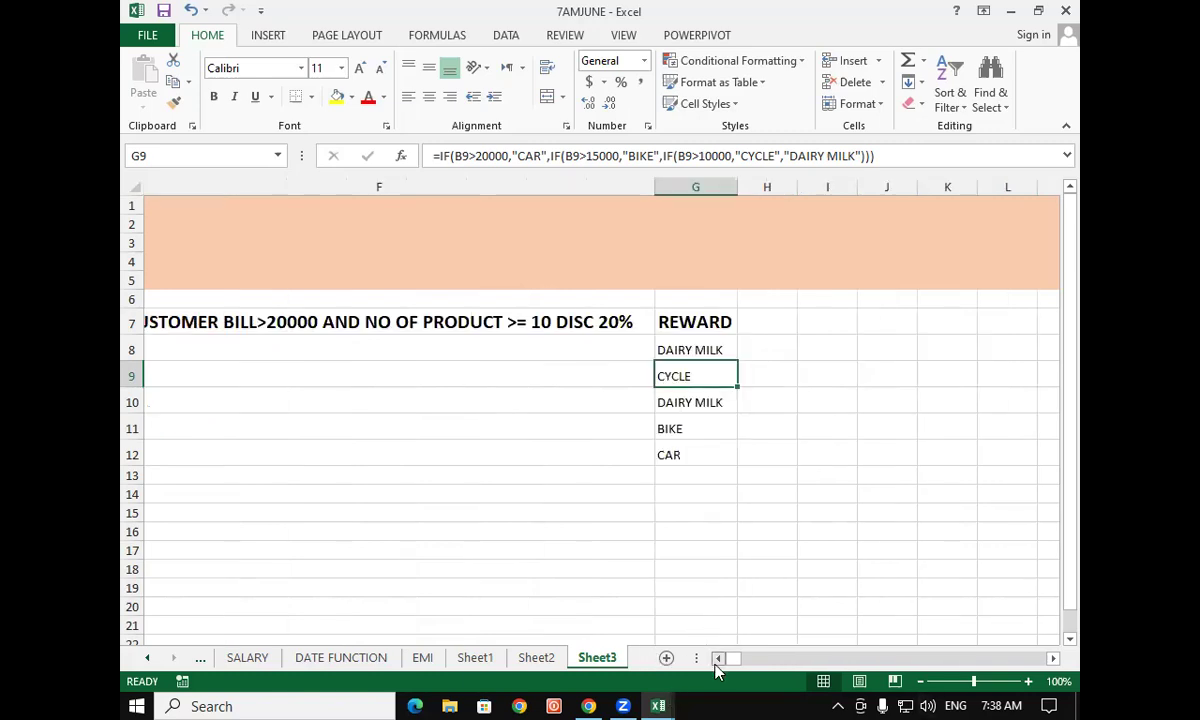
left_click(718, 657)
left_click(1053, 657)
left_click(1053, 658)
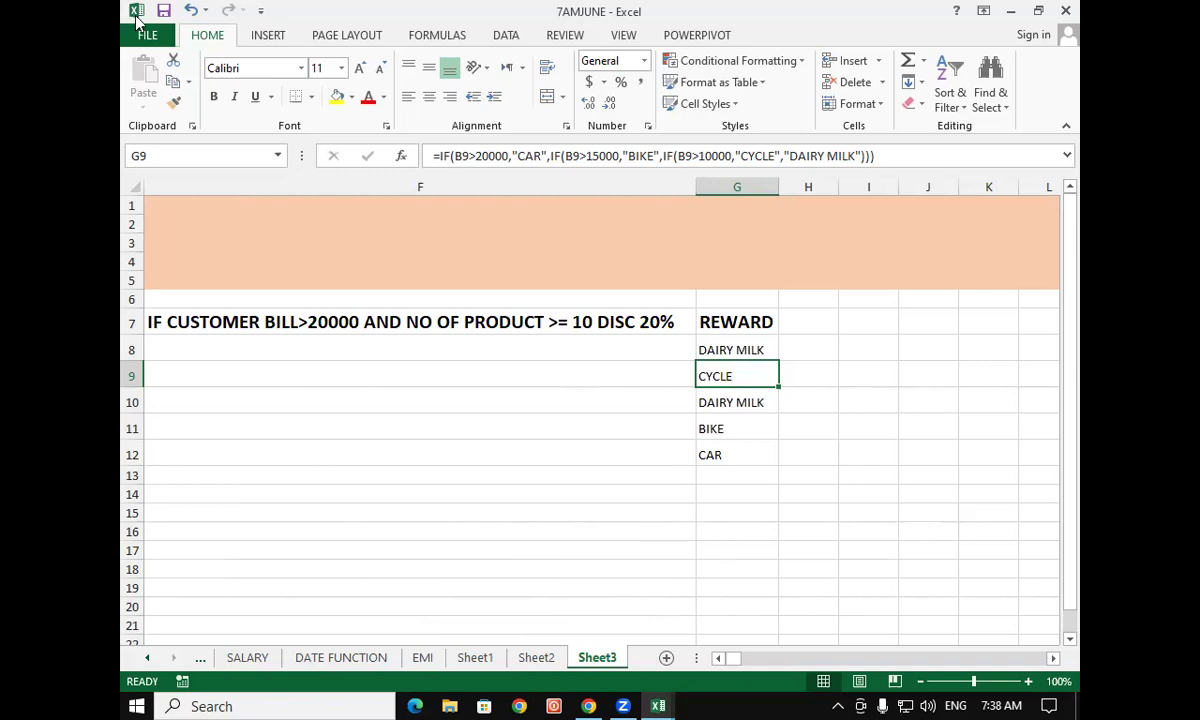
left_click(163, 11)
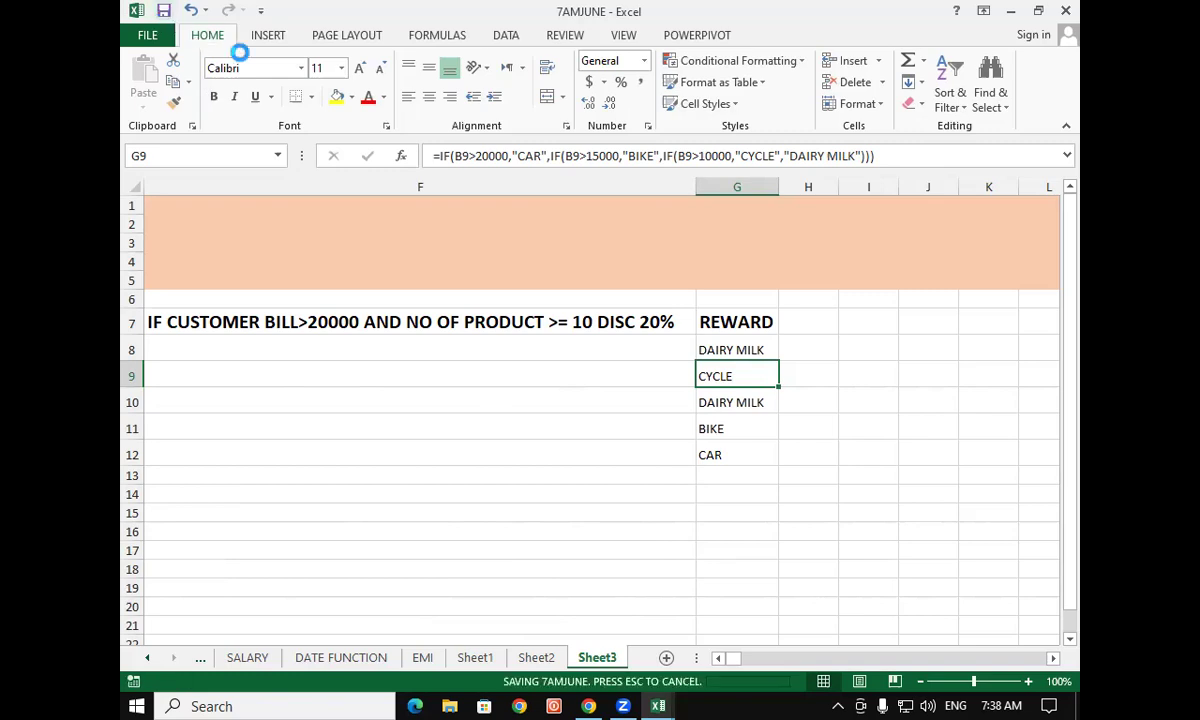
On Sheet2, copy the INDEX and MULTIPLE FORMULA SERIES headings into B19:C19
left_click(536, 657)
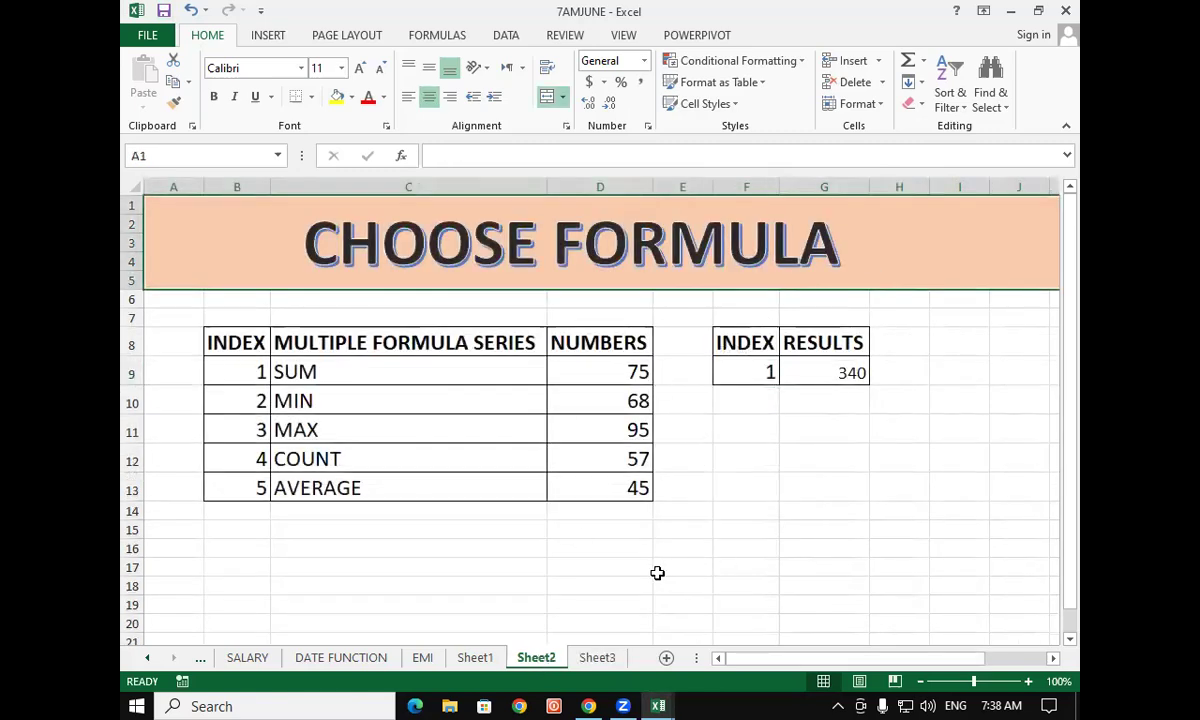
scroll(657, 572, "down", 1)
left_click_drag(240, 287, 418, 289)
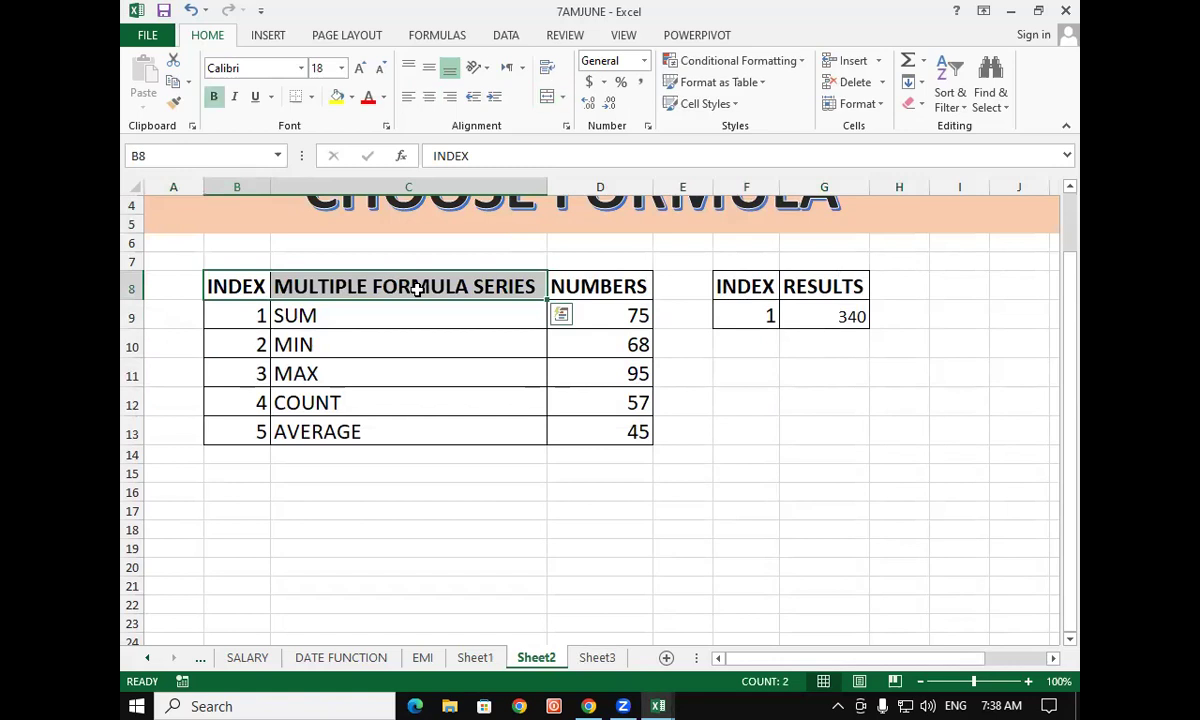
key("ctrl+c")
scroll(418, 290, "up", 1)
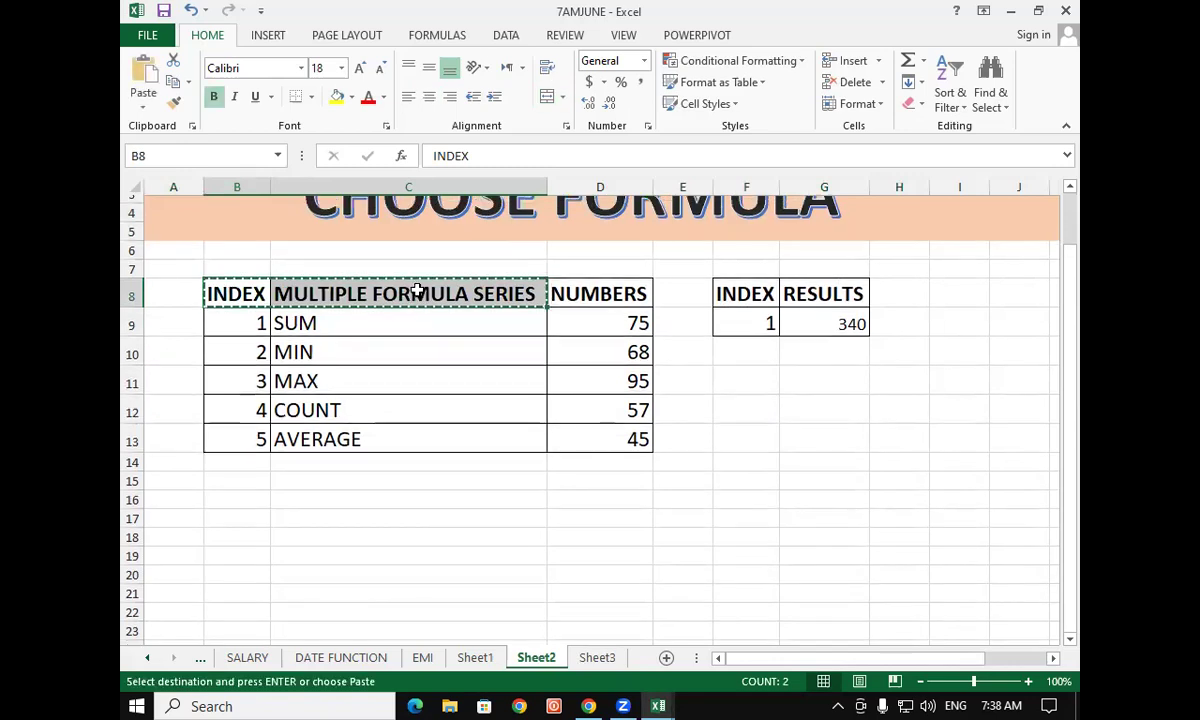
scroll(700, 380, "down", 1)
scroll(937, 434, "down", 2)
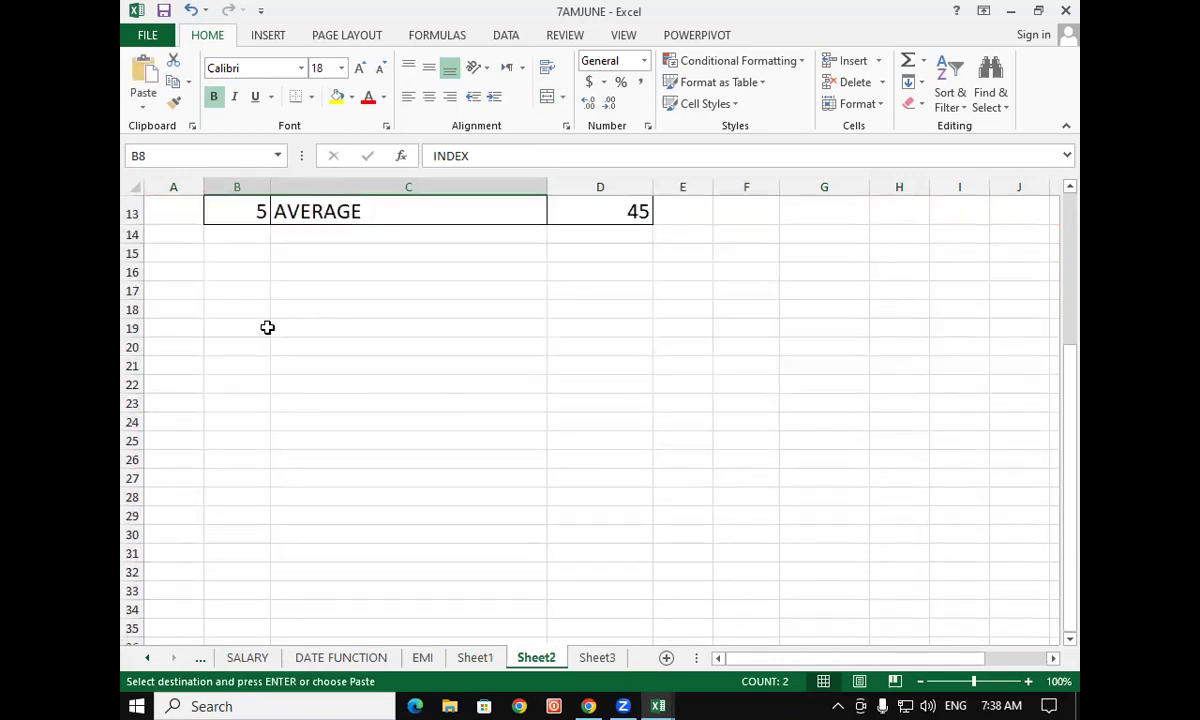
left_click(266, 328)
key("ctrl+v")
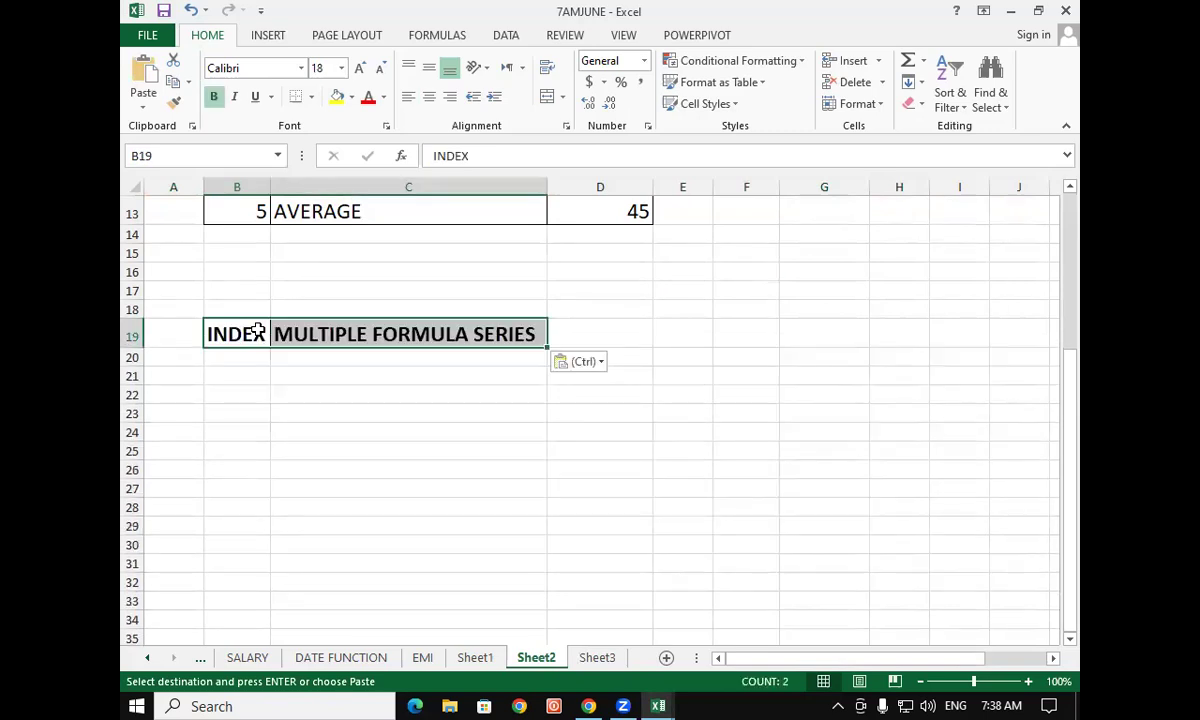
Enter index numbers 1–4 in B20:B23 and set those rows to font size 14
left_click(263, 363)
key("Escape")
left_click(265, 371)
type("2")
key("Return")
type("3")
key("Return")
type("4")
key("Return")
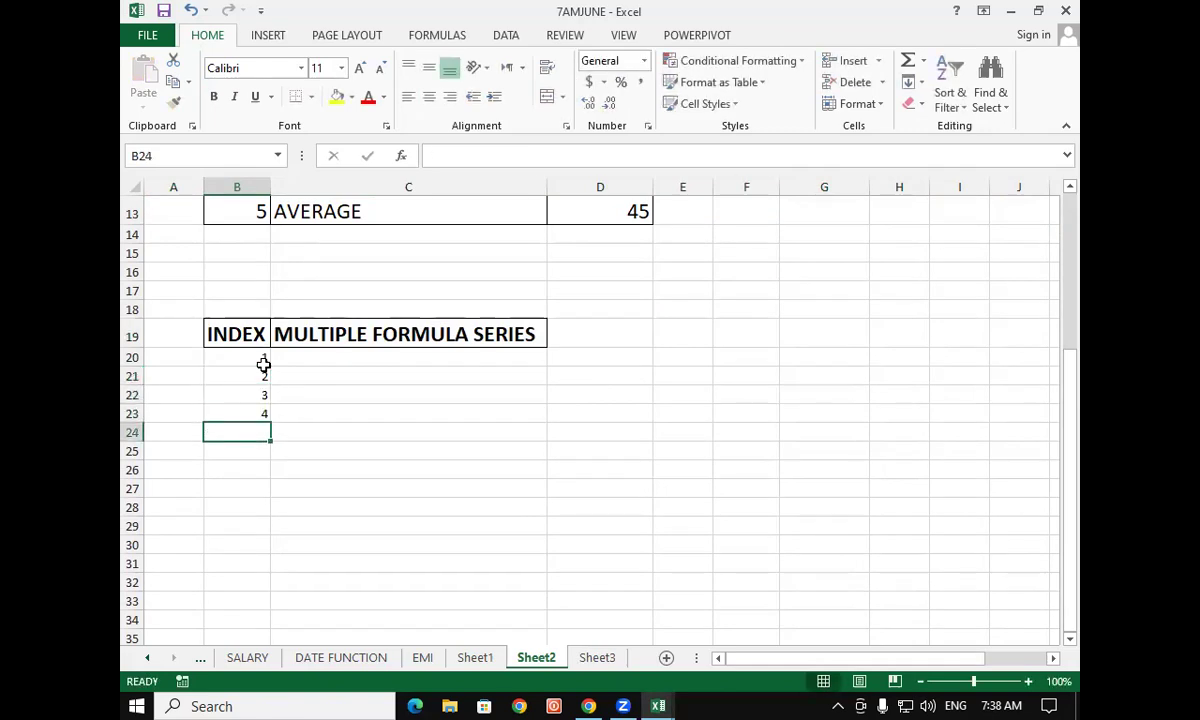
left_click_drag(258, 357, 429, 414)
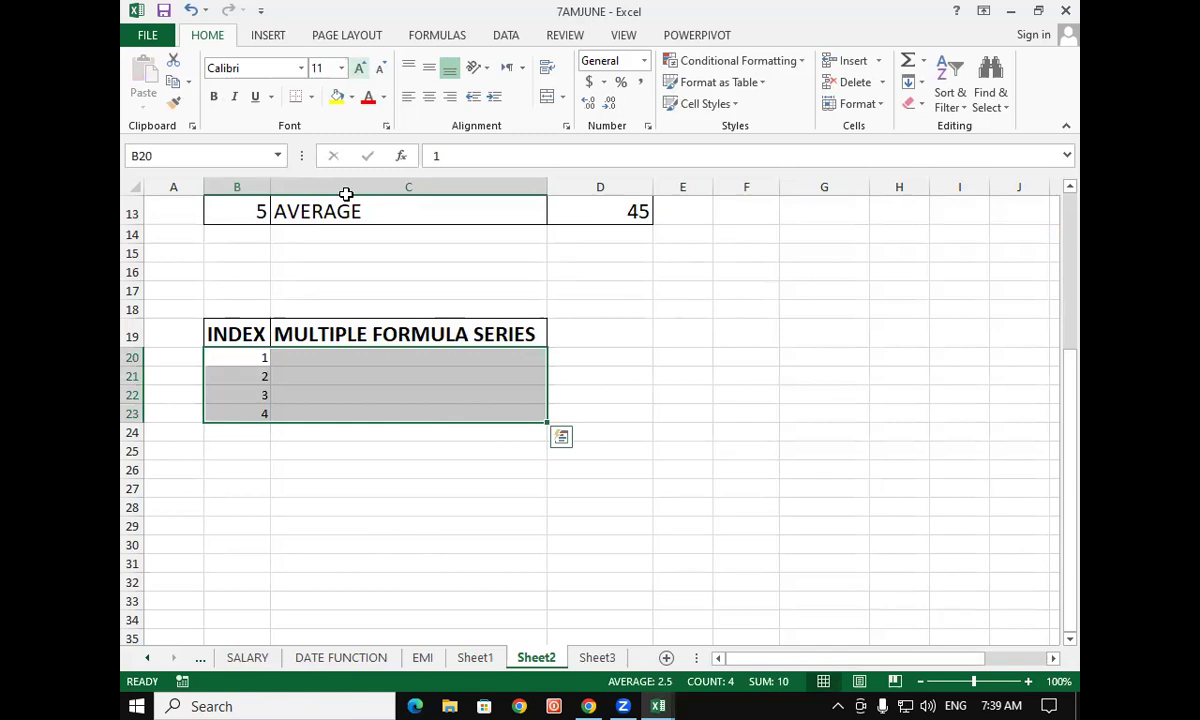
key("ctrl+shift+period")
key("ctrl+shift+period")
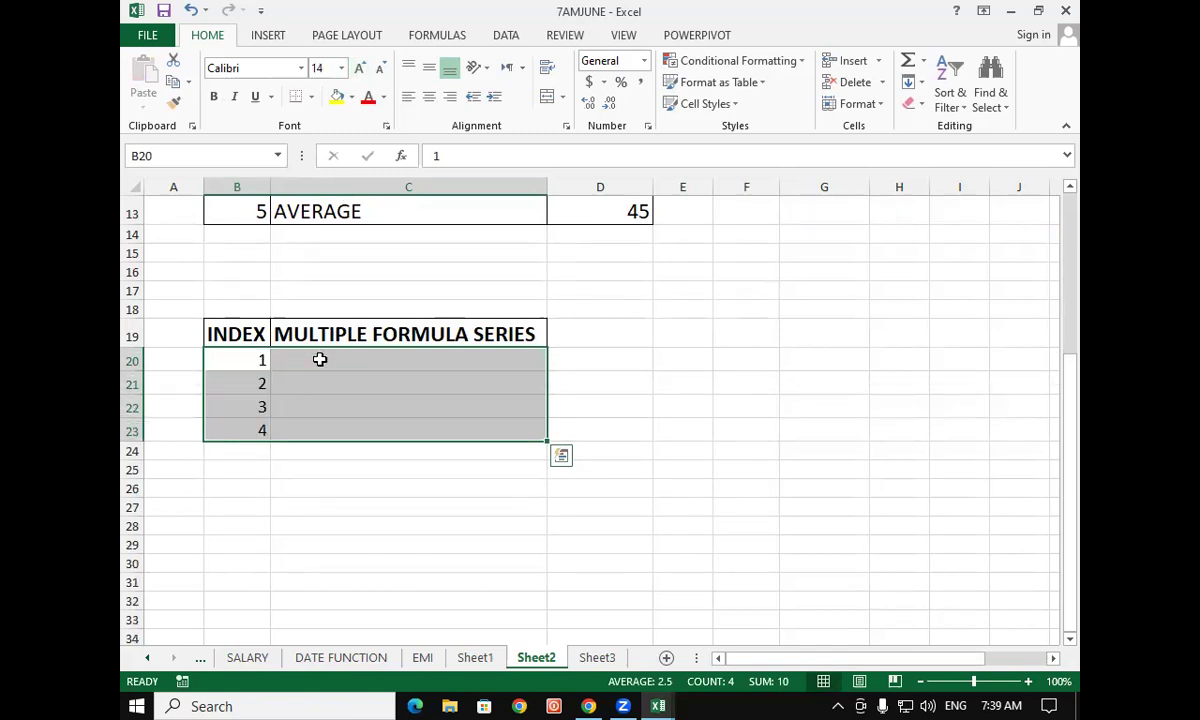
Type ADDITION, SUBSTRACTION, MULTIPLICATION and DIVISION down cells C20:C23
left_click(320, 359)
type("ADDITION")
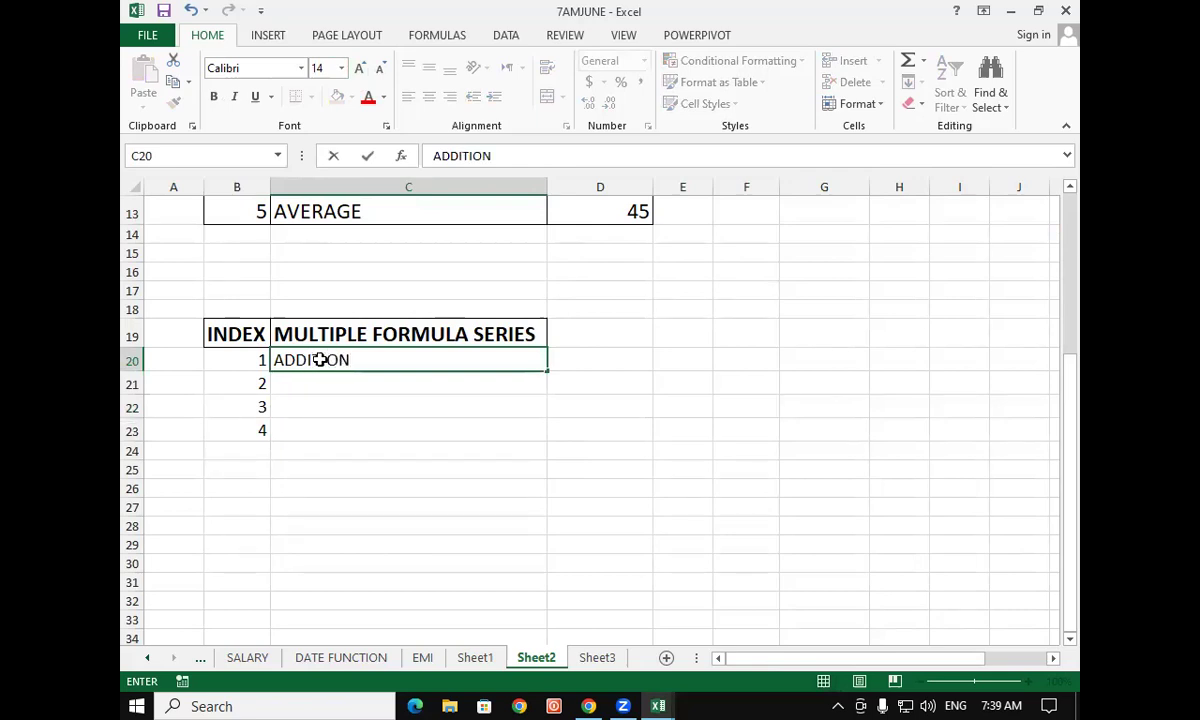
key("Return")
type("SUBSTRACTION")
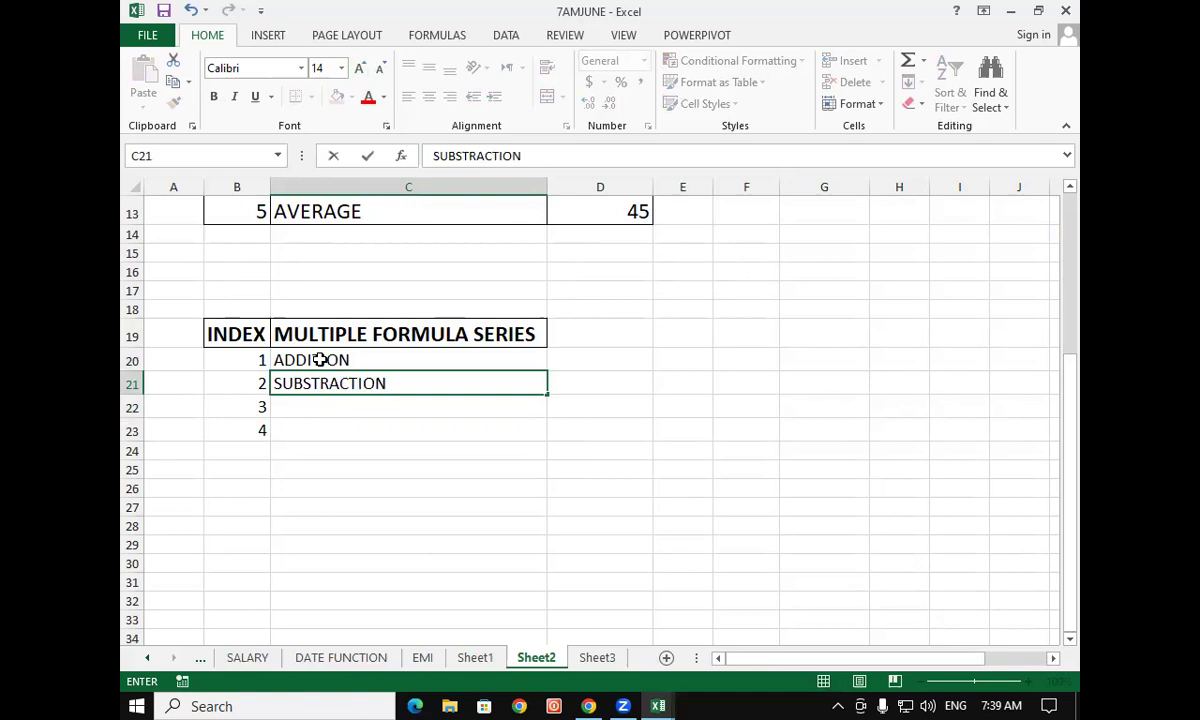
key("Return")
type("MULTI")
type("PLICATION")
key("Return")
type("DIVISION")
key("Return")
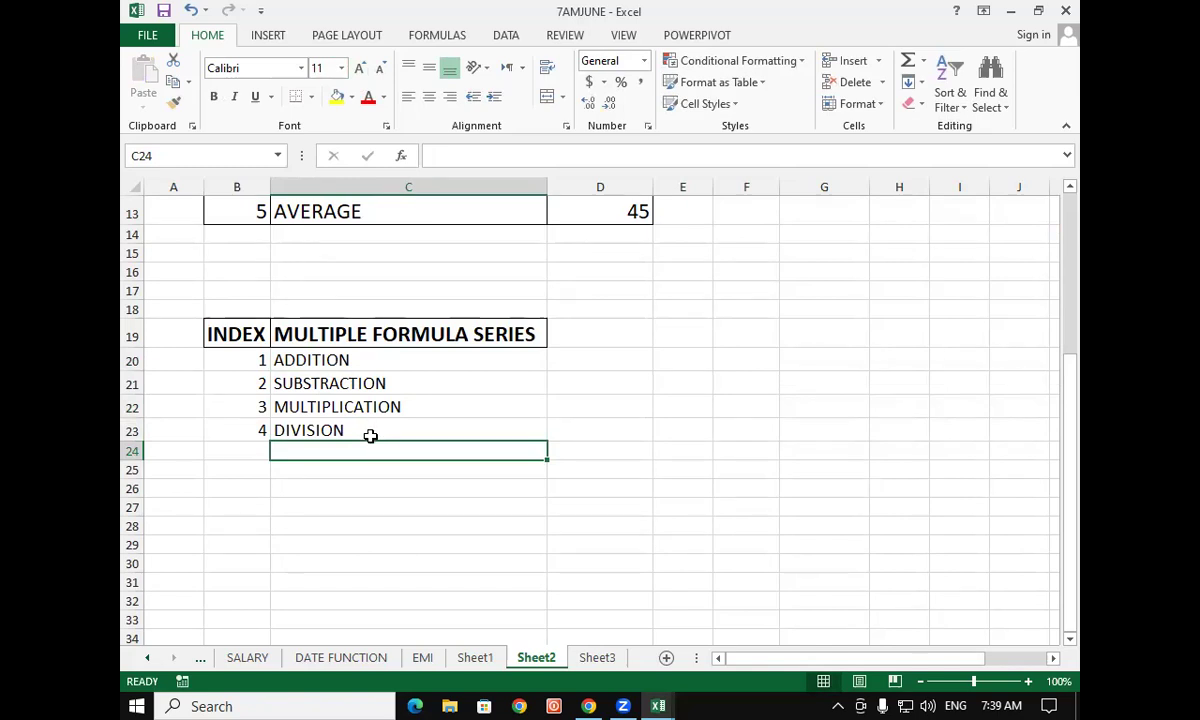
Enter X and Y in E19:F19 with values 80 and 40 in E20:F20
left_click(662, 335)
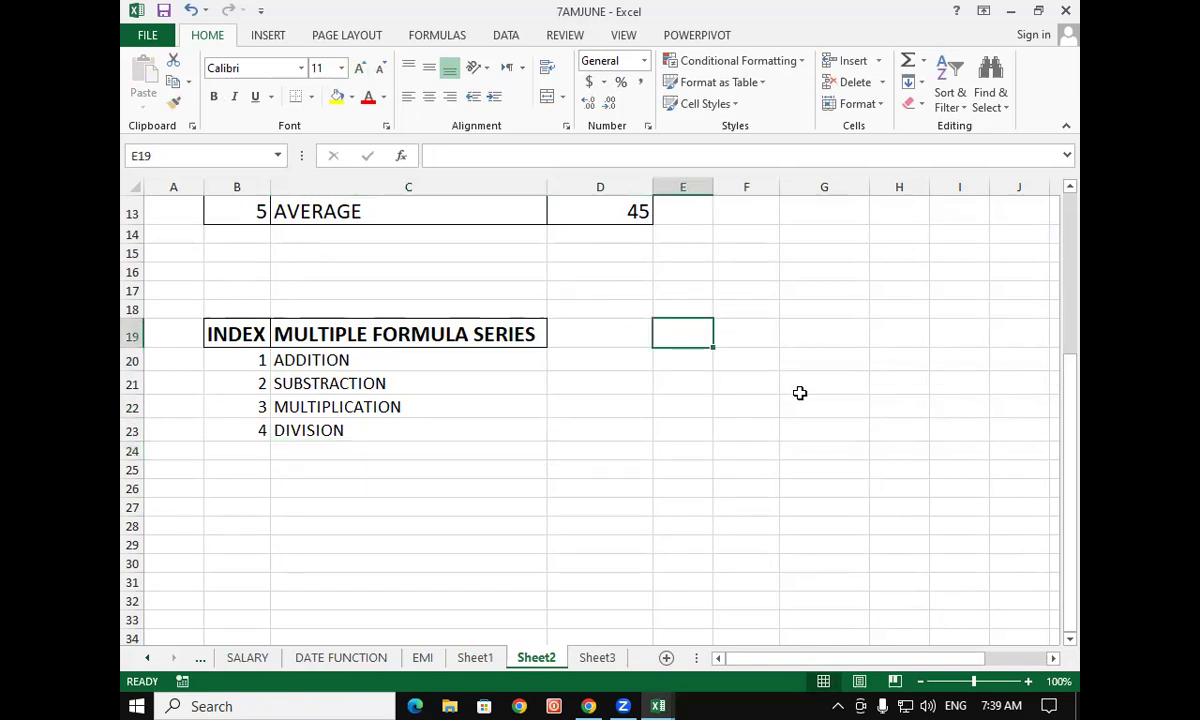
type("x")
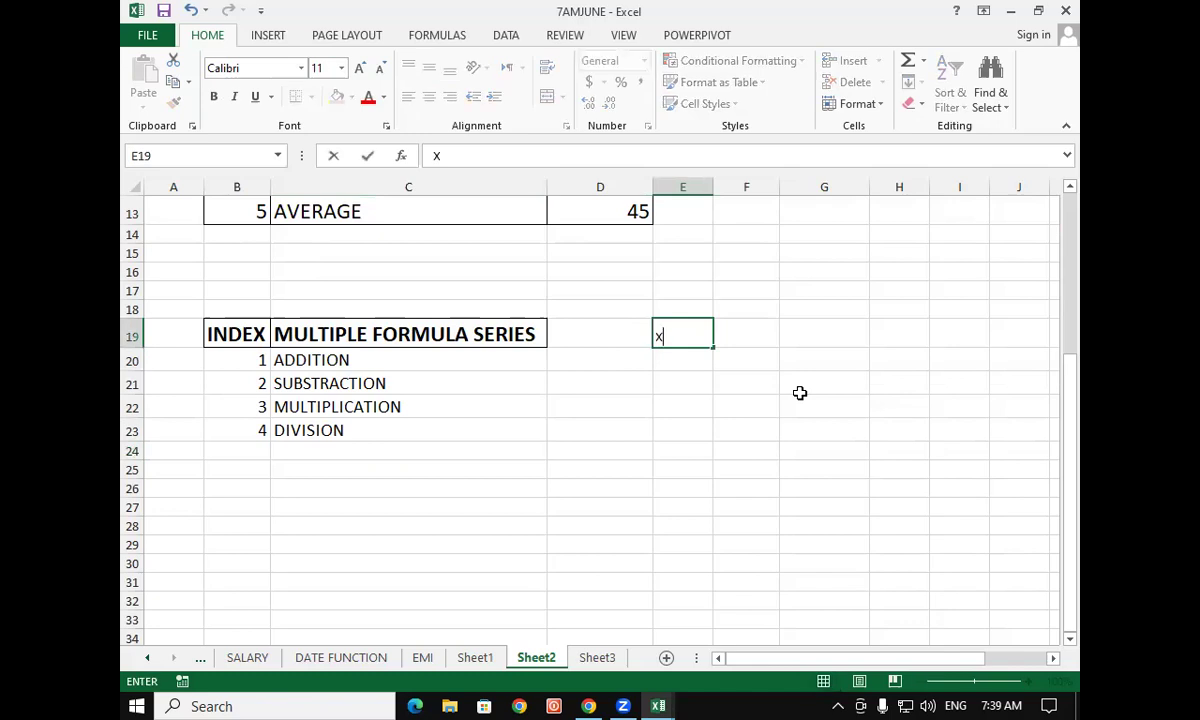
key("Tab")
type("Y")
key("Return")
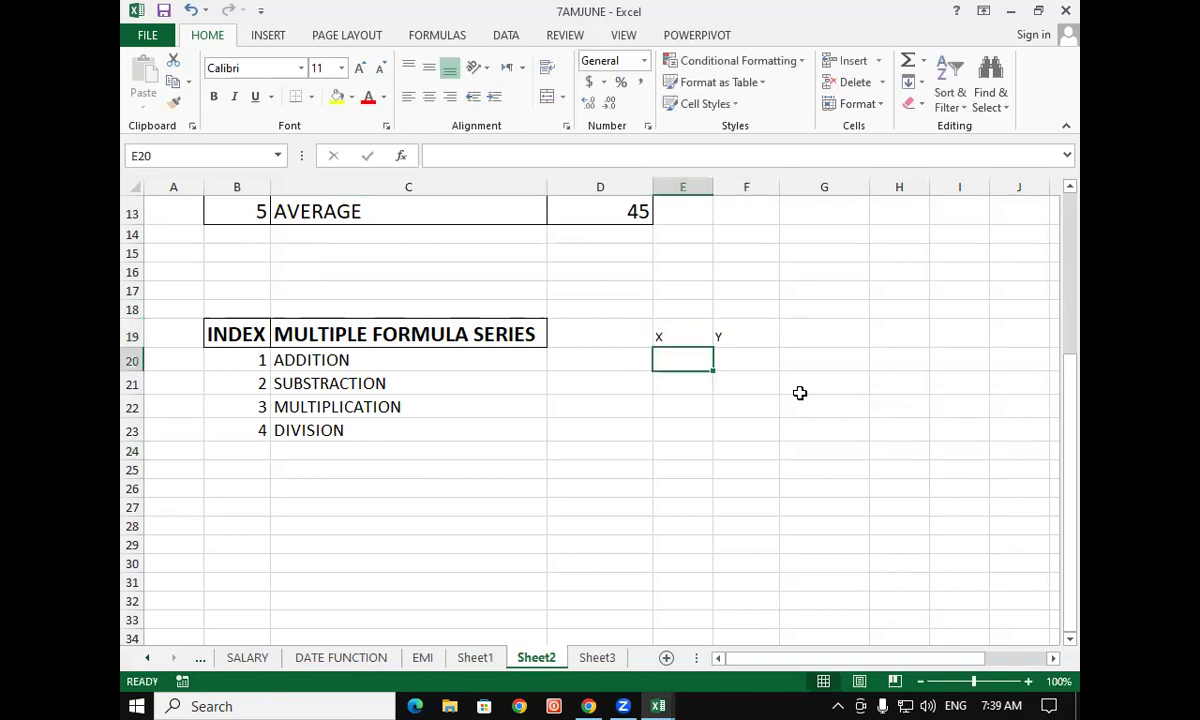
type("80")
key("Tab")
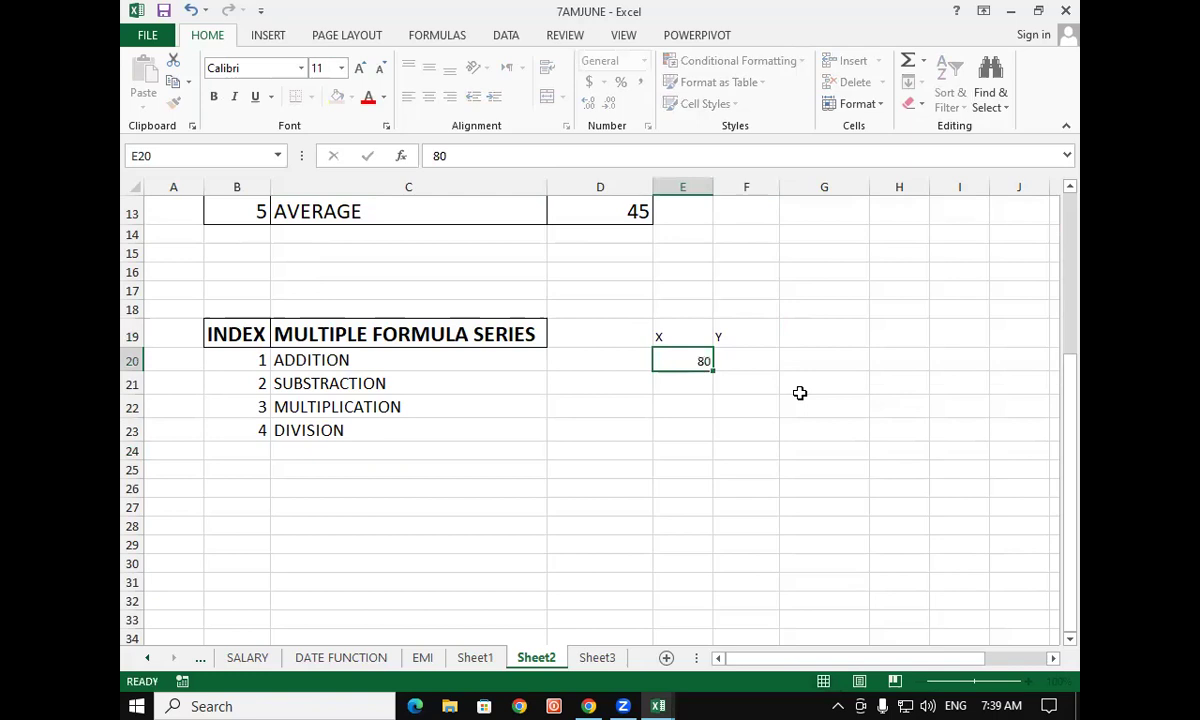
type("40")
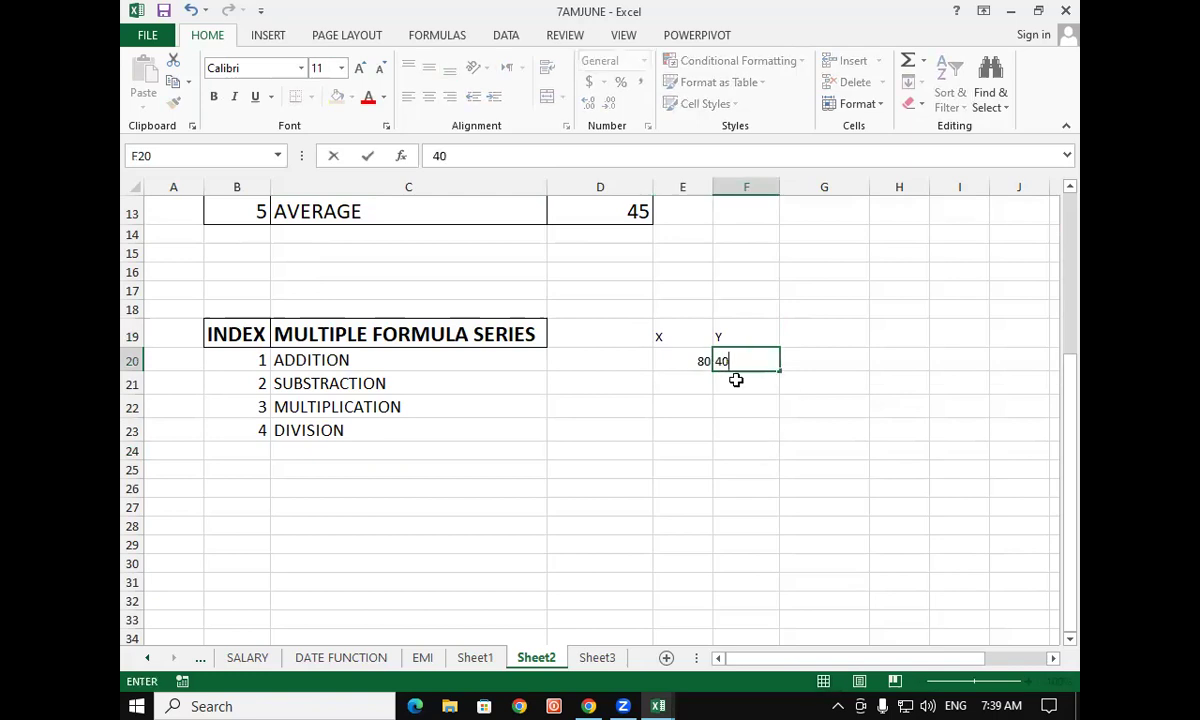
key("Down")
key("Down")
key("Down")
Make E19:F20 left-aligned, bold and font size 12
left_click_drag(674, 337, 765, 360)
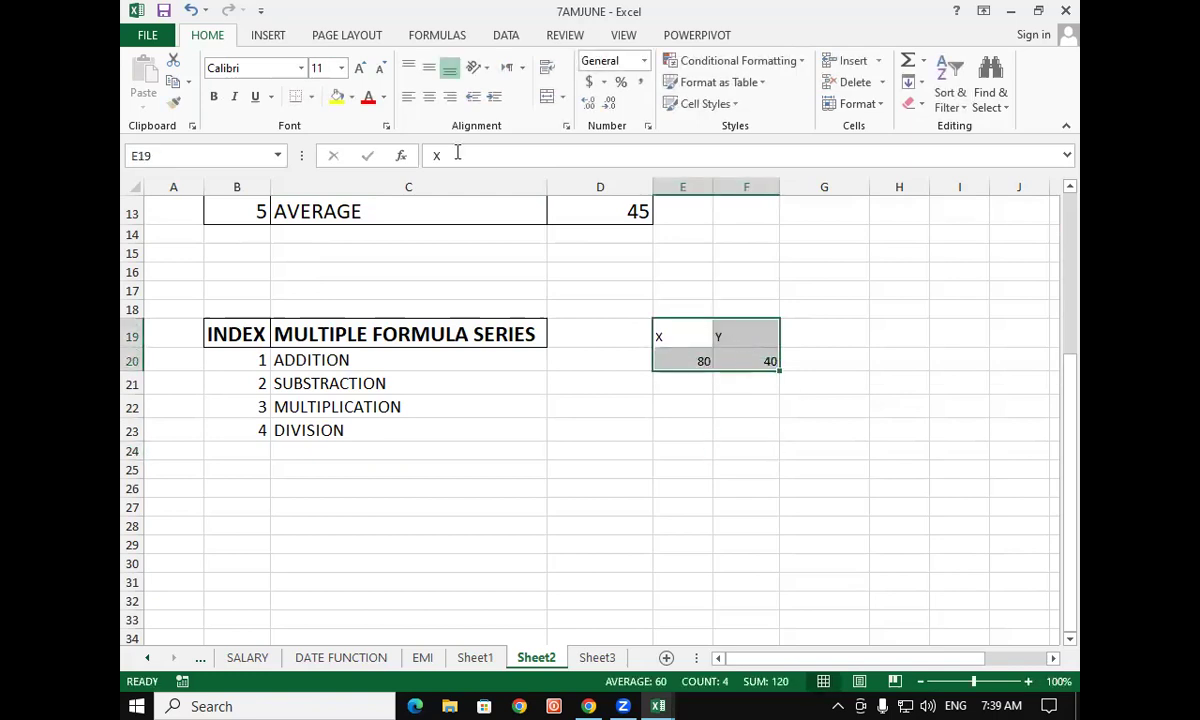
left_click(409, 98)
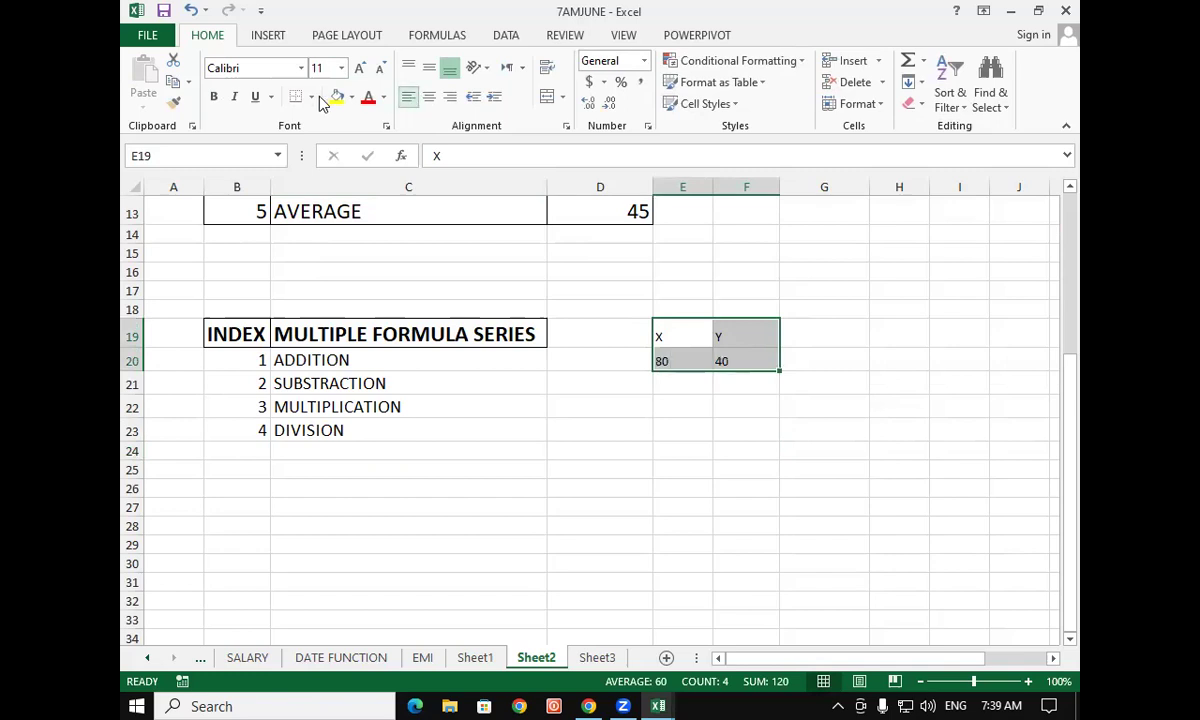
left_click(213, 96)
left_click(359, 68)
left_click(597, 451)
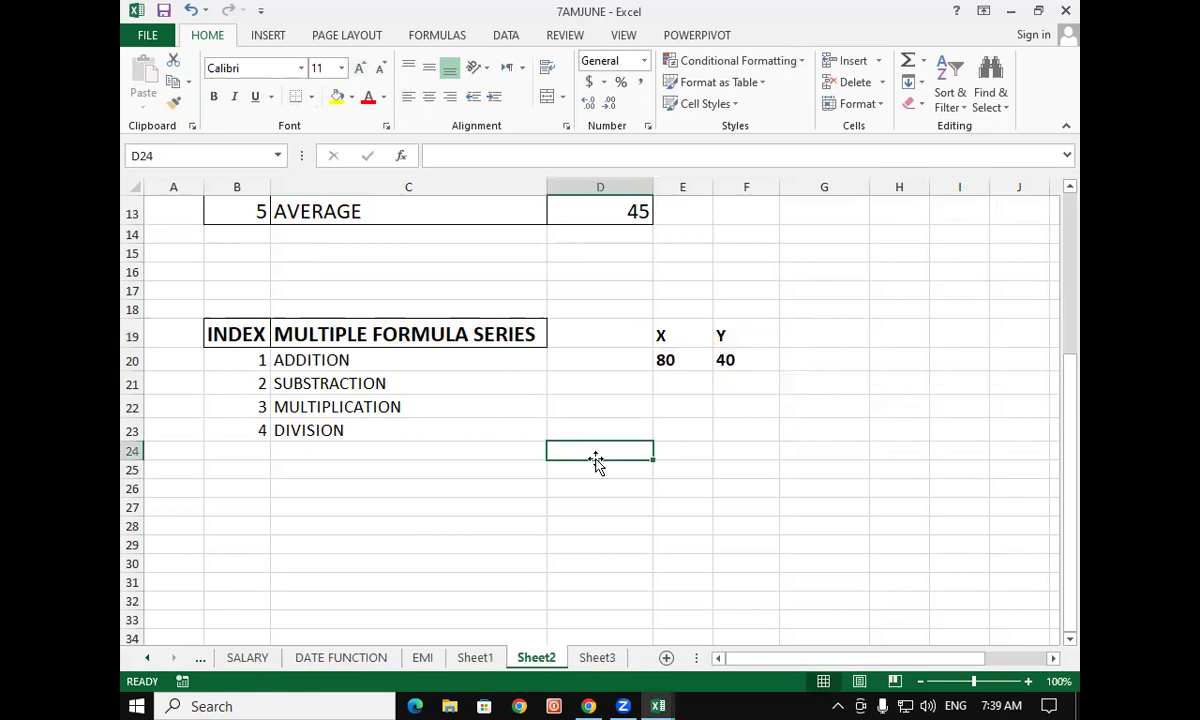
scroll(596, 462, "up", 1)
scroll(596, 462, "up", 2)
Copy the INDEX and RESULTS headings into E23:F23
left_click_drag(740, 287, 825, 287)
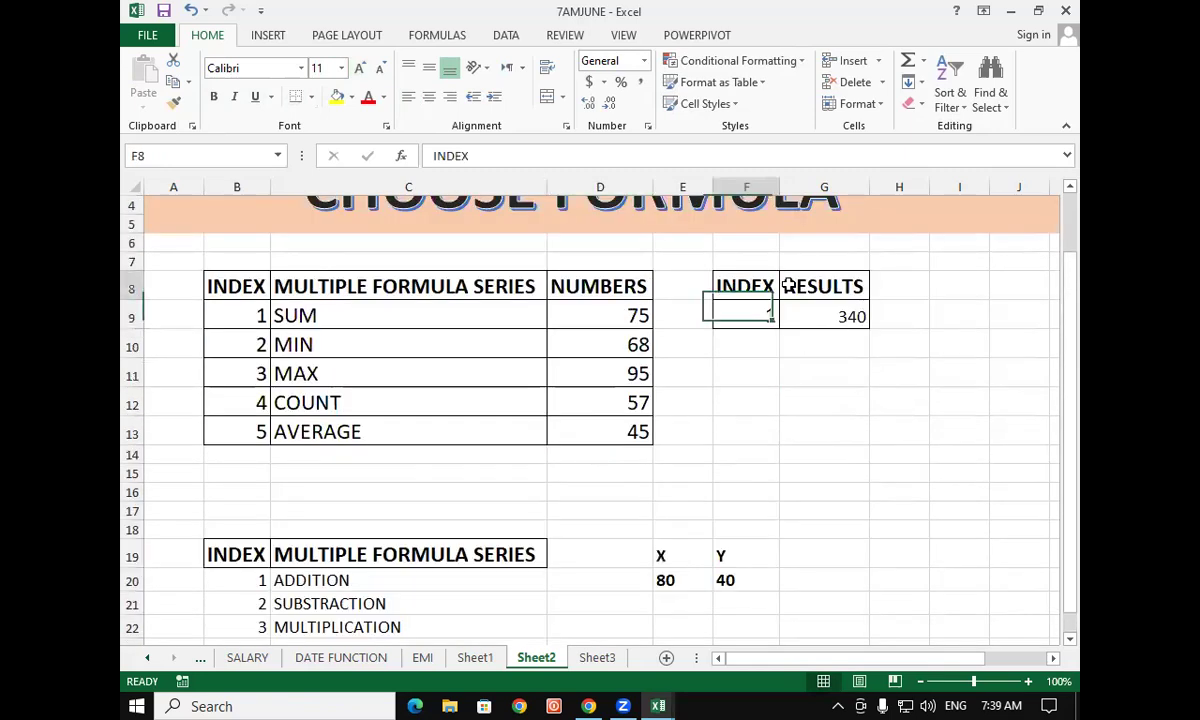
key("ctrl+c")
scroll(707, 450, "up", 1)
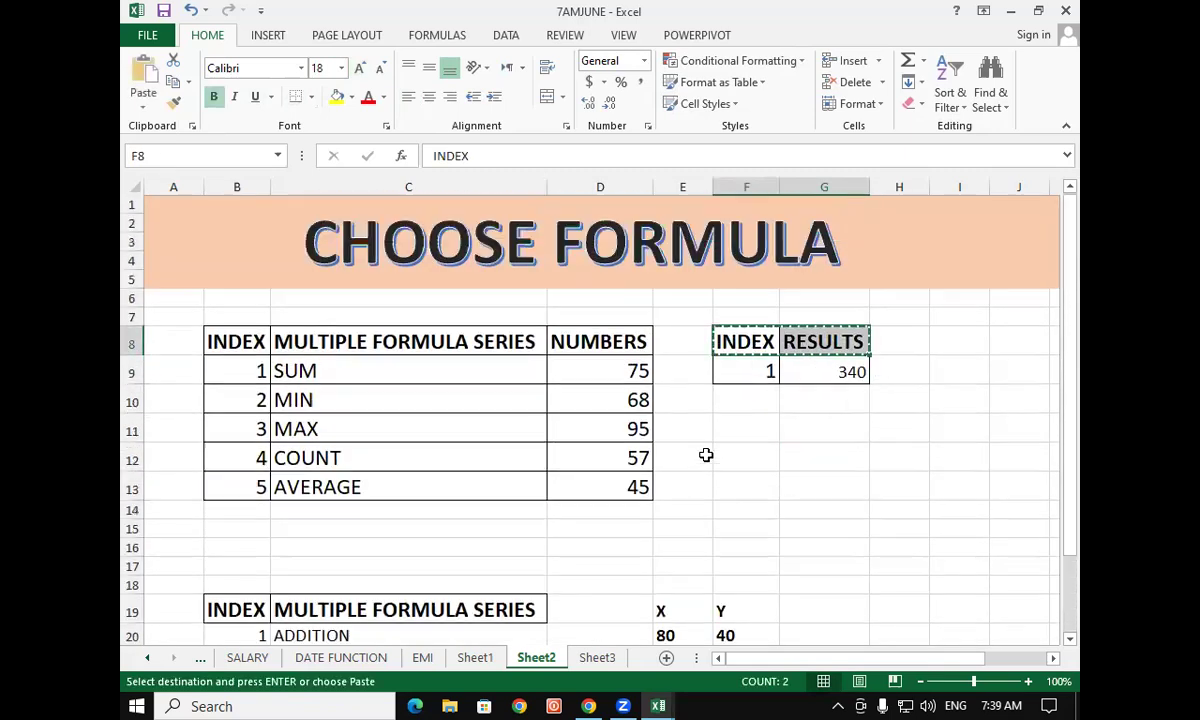
scroll(1072, 400, "down", 1)
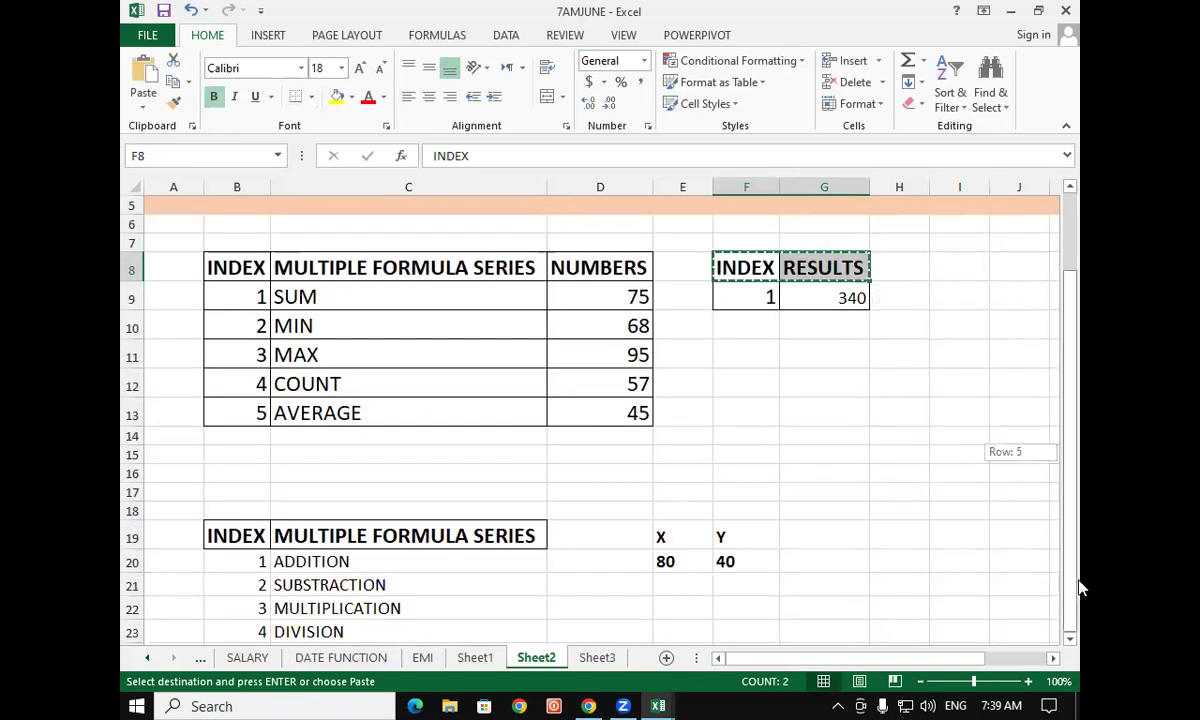
scroll(629, 496, "down", 2)
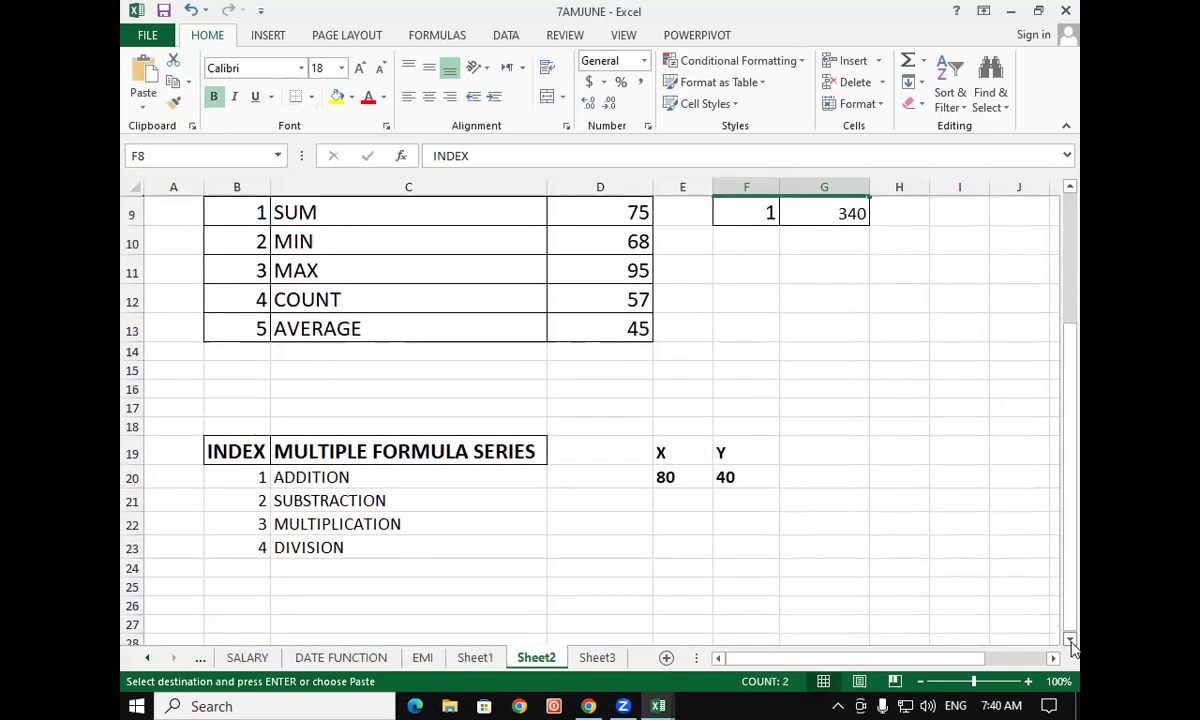
left_click(670, 492)
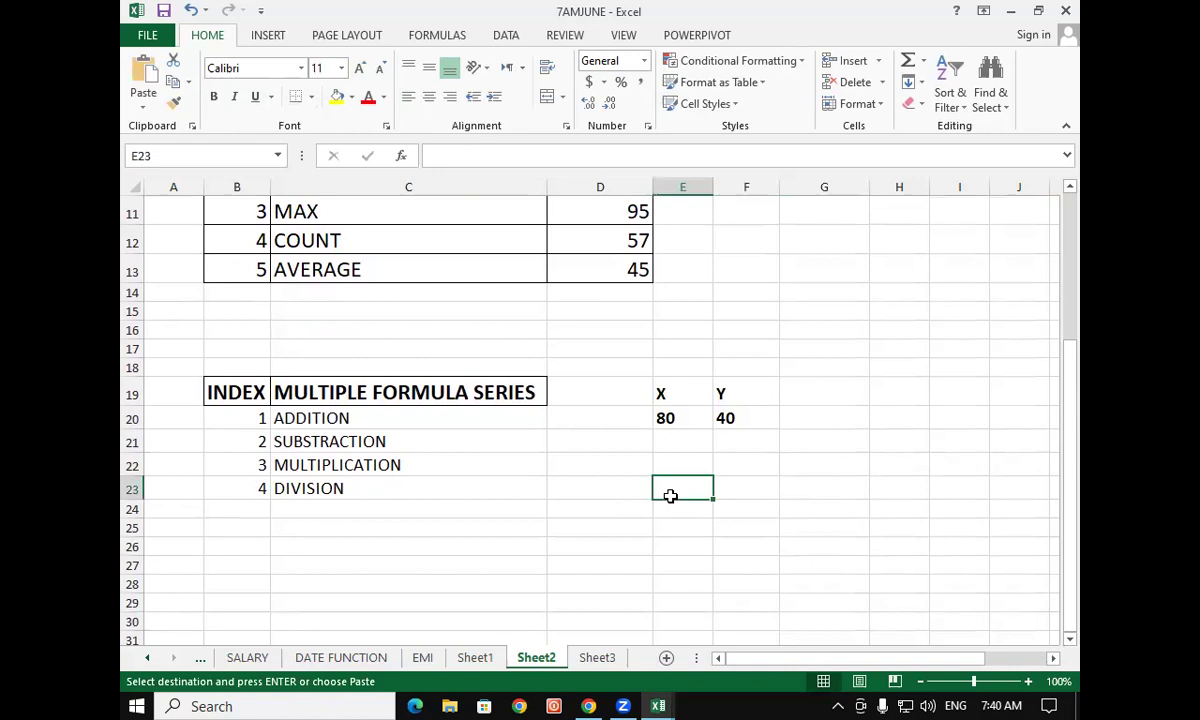
key("ctrl+v")
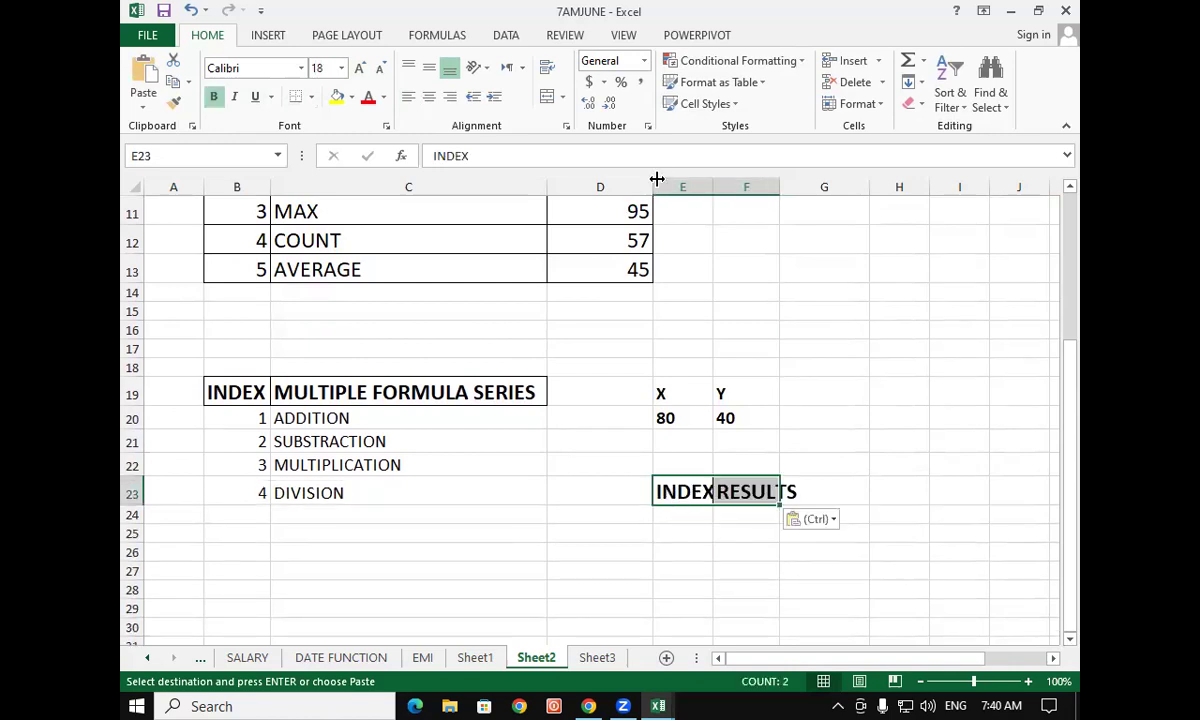
Autofit columns E and F to fit their headings
left_click_drag(678, 187, 760, 187)
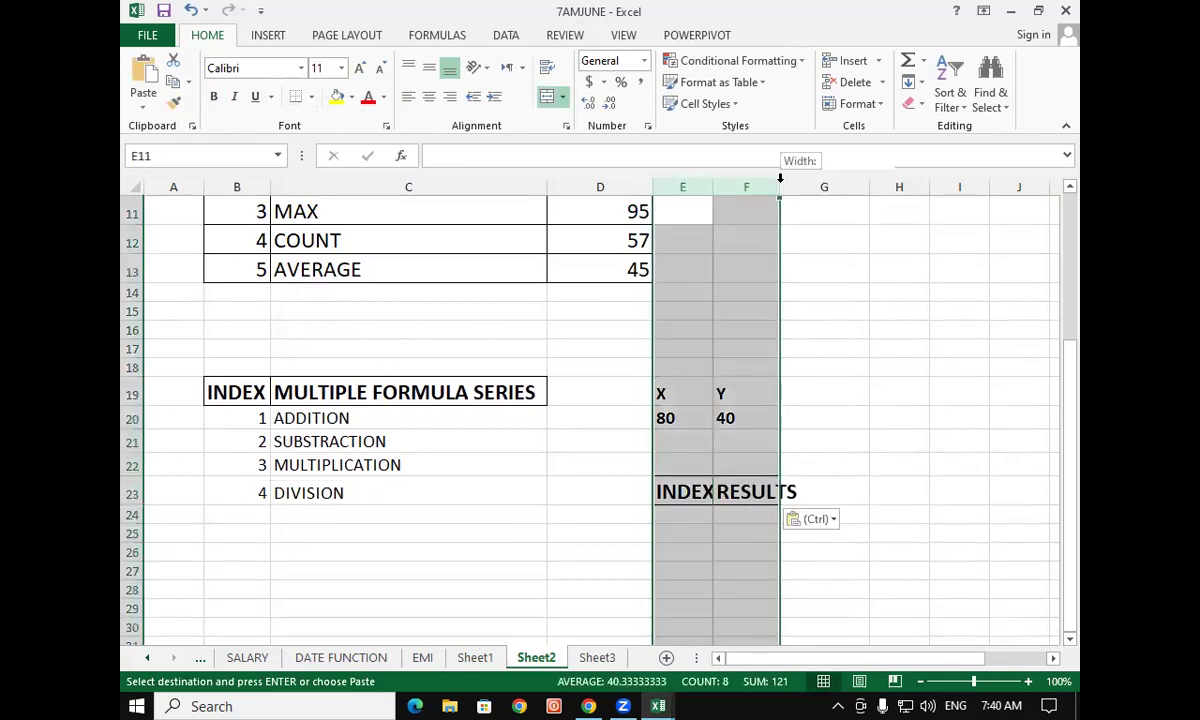
double_click(780, 187)
left_click(700, 514)
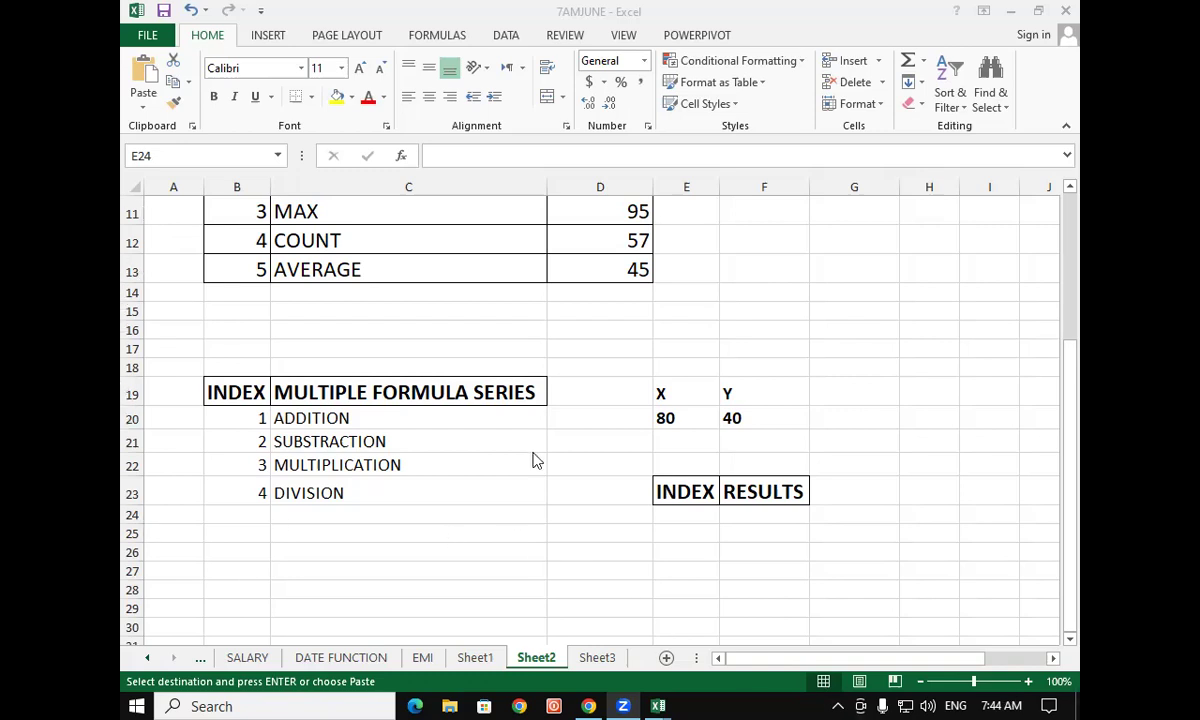
Copy index 1 from B20 into E24 under the INDEX heading
left_click(230, 425)
right_click(233, 422)
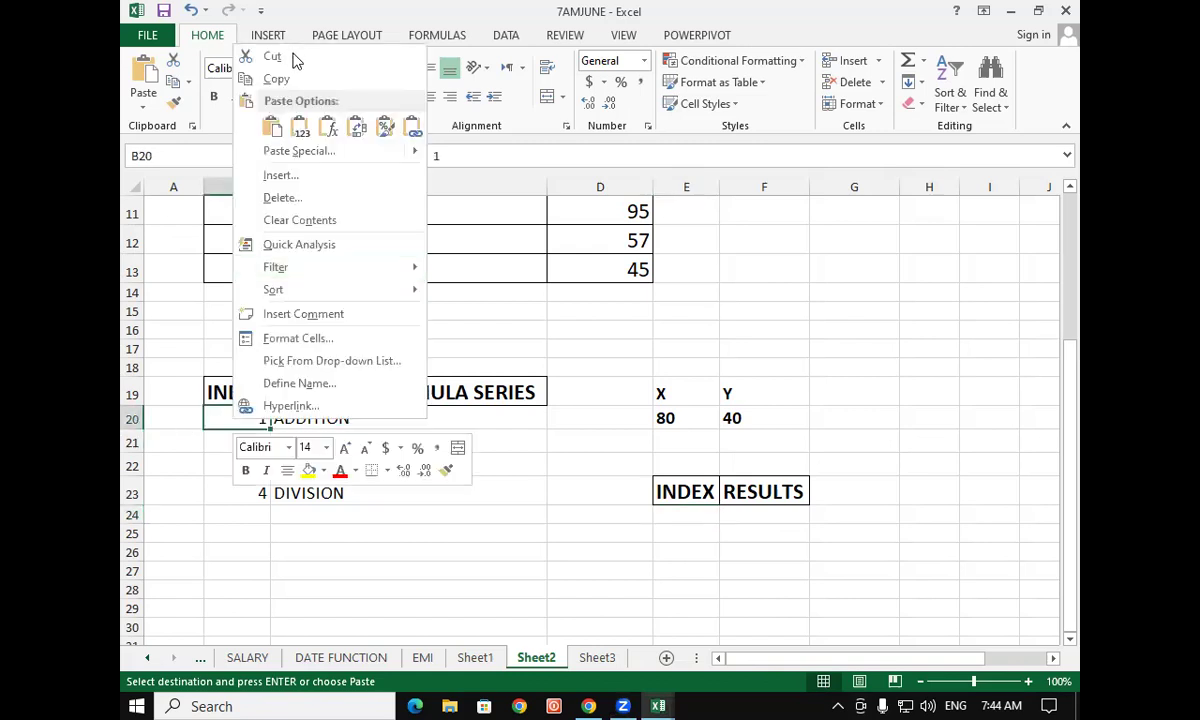
left_click(288, 80)
left_click(678, 510)
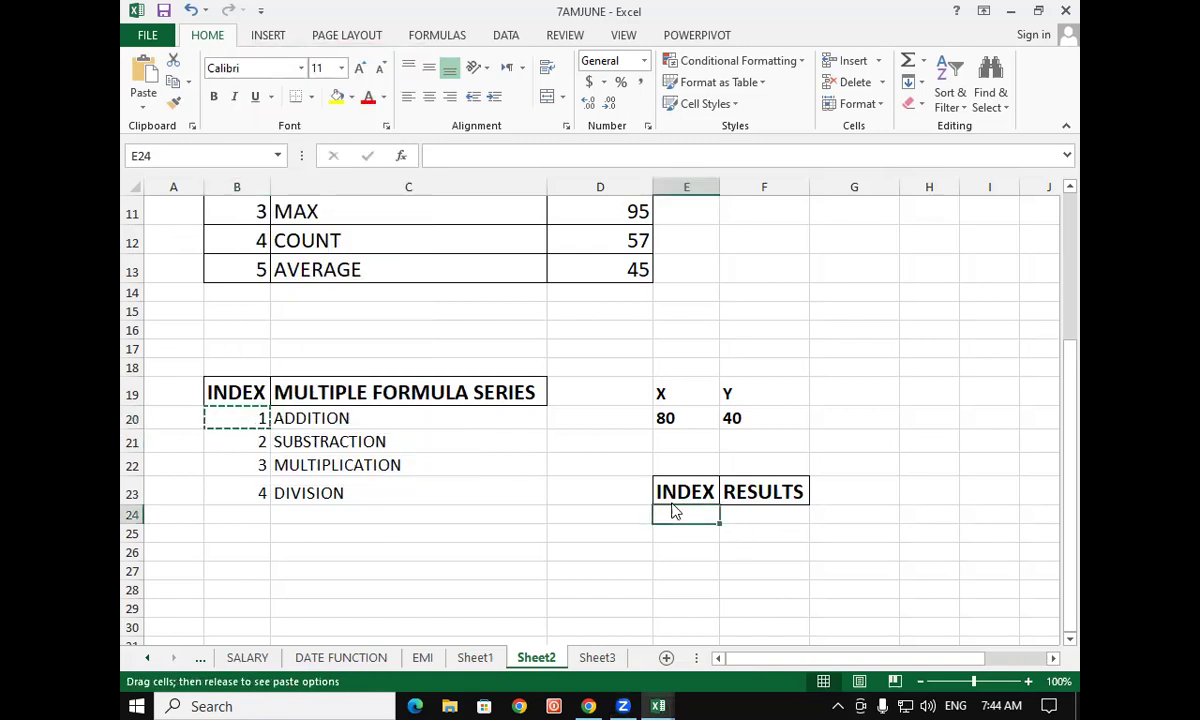
right_click(676, 511)
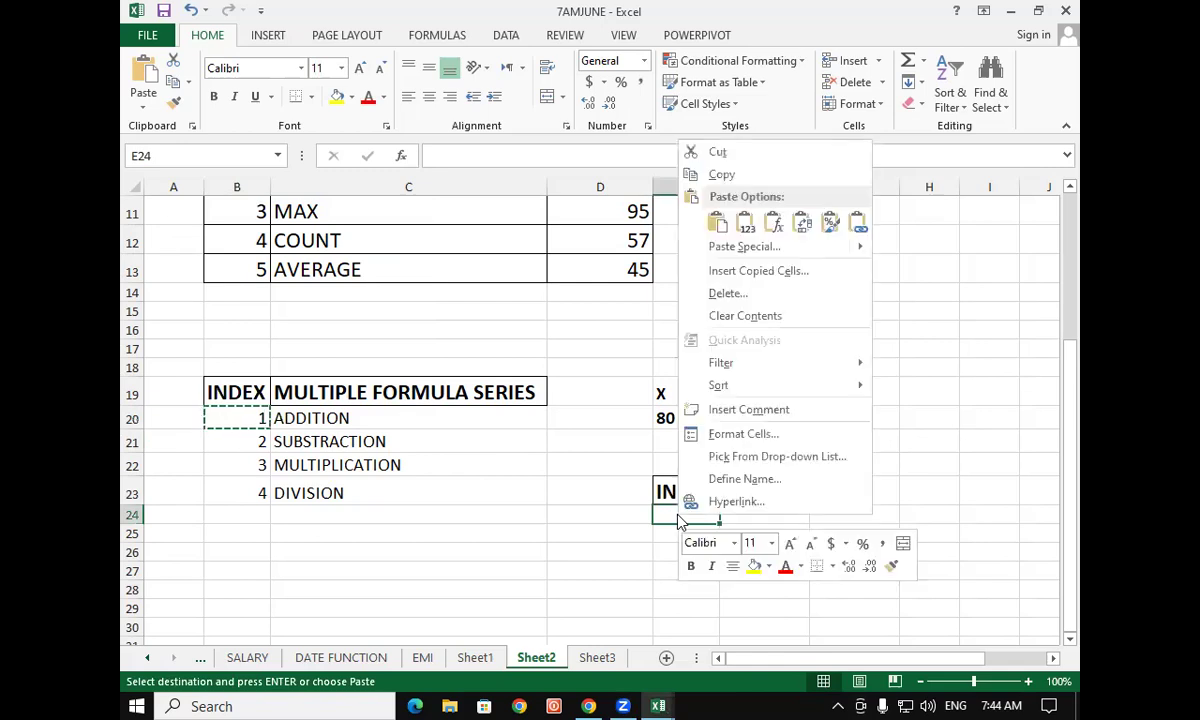
left_click(716, 221)
left_click(870, 343)
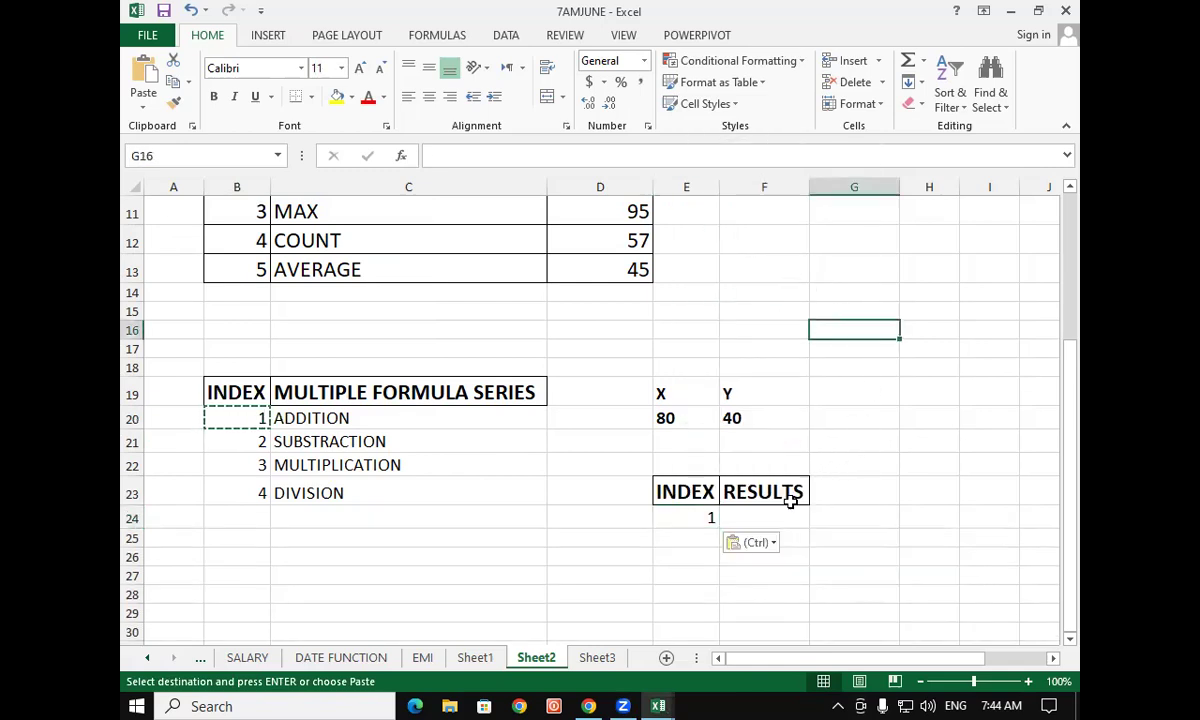
Begin F24's formula as =CHOOSE(E24,E20+F20, with addition as the first choice
left_click(773, 522)
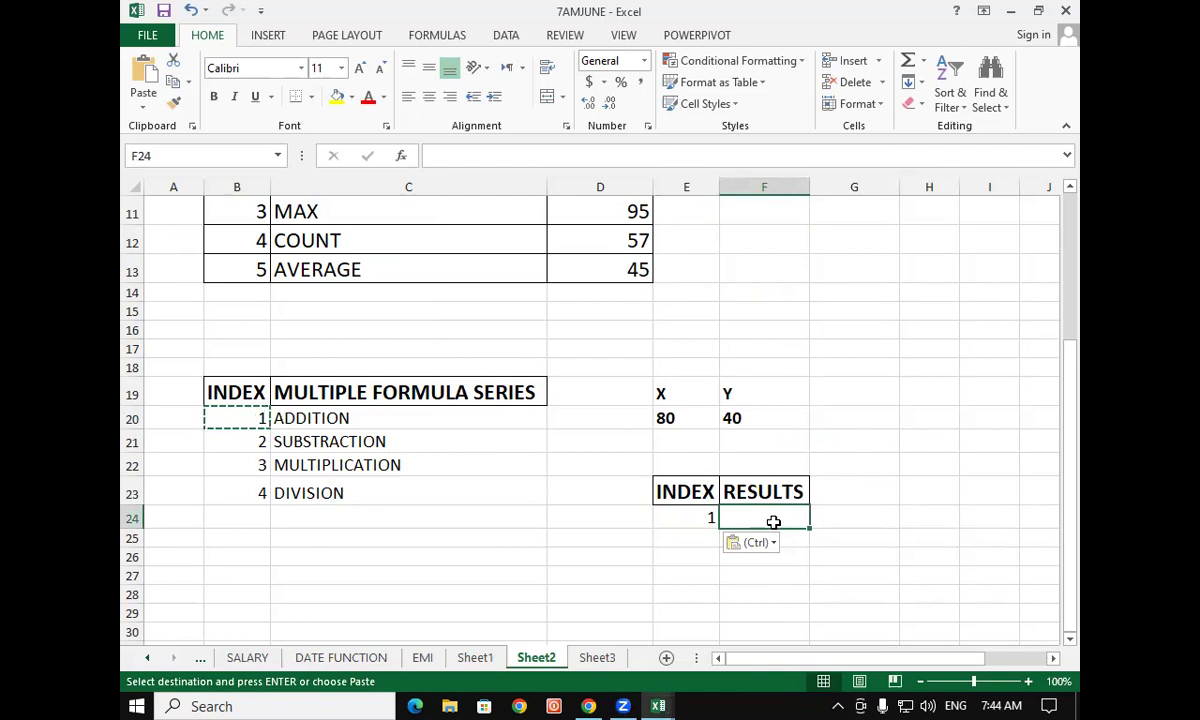
type("=CH")
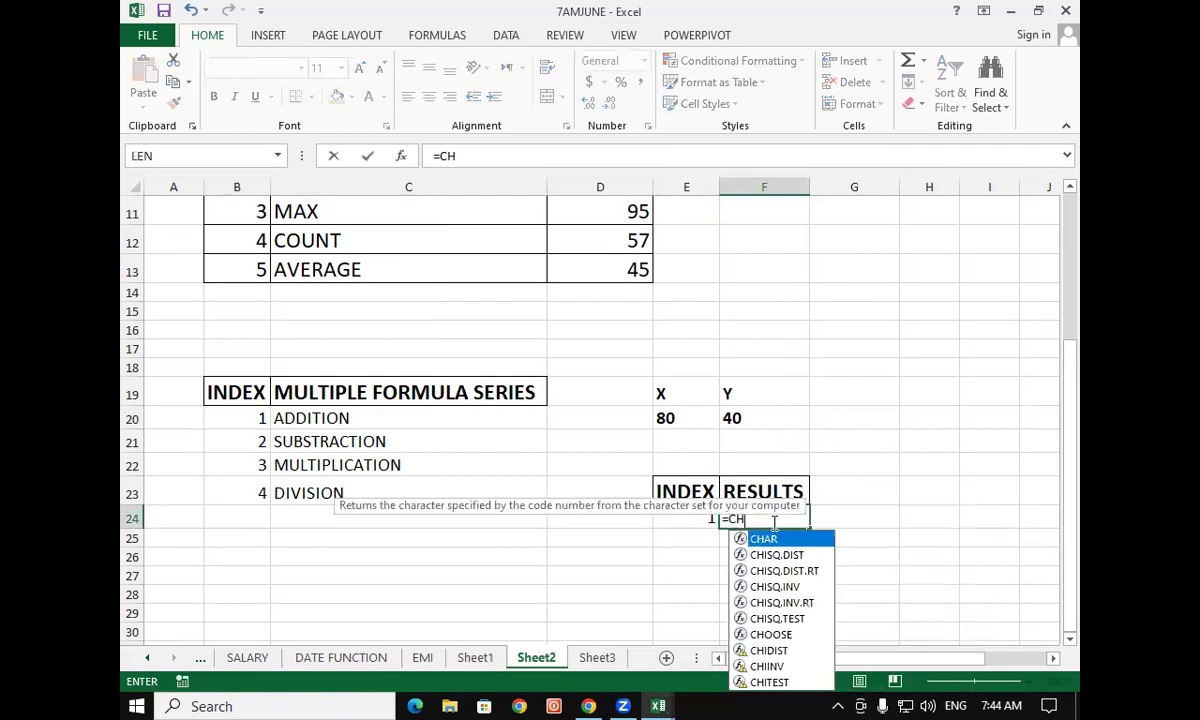
type("OO")
key("Tab")
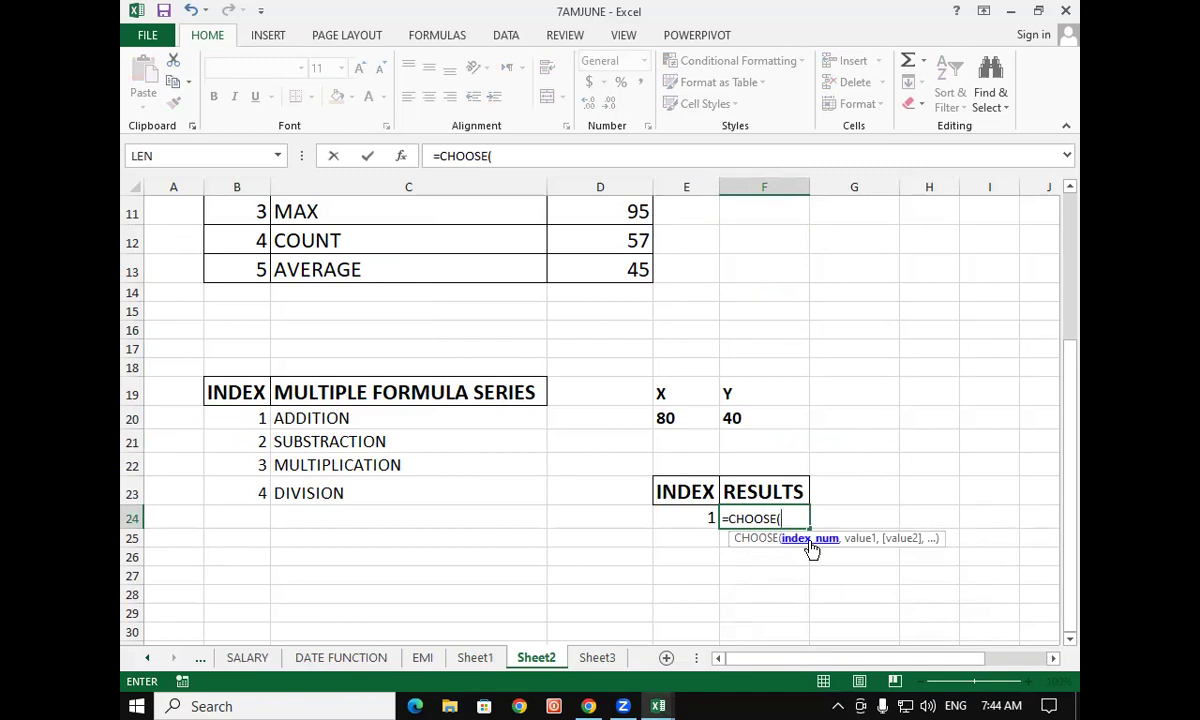
left_click(678, 517)
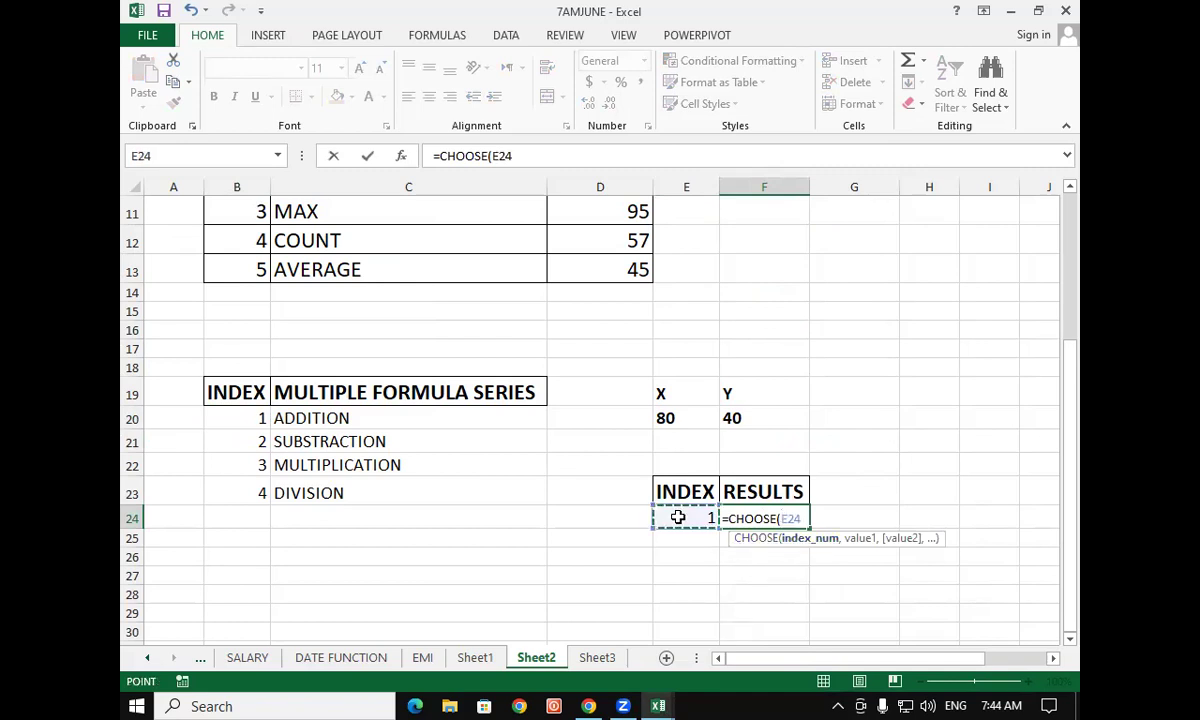
type(",")
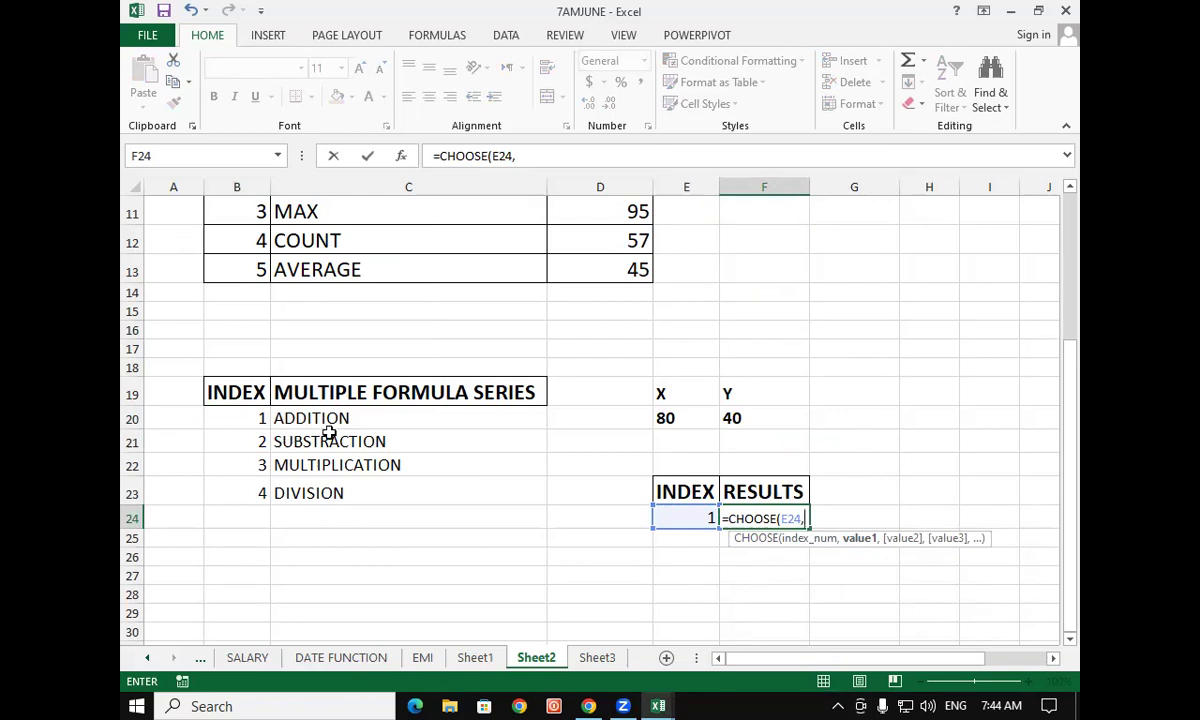
left_click(673, 417)
type("+")
left_click(724, 418)
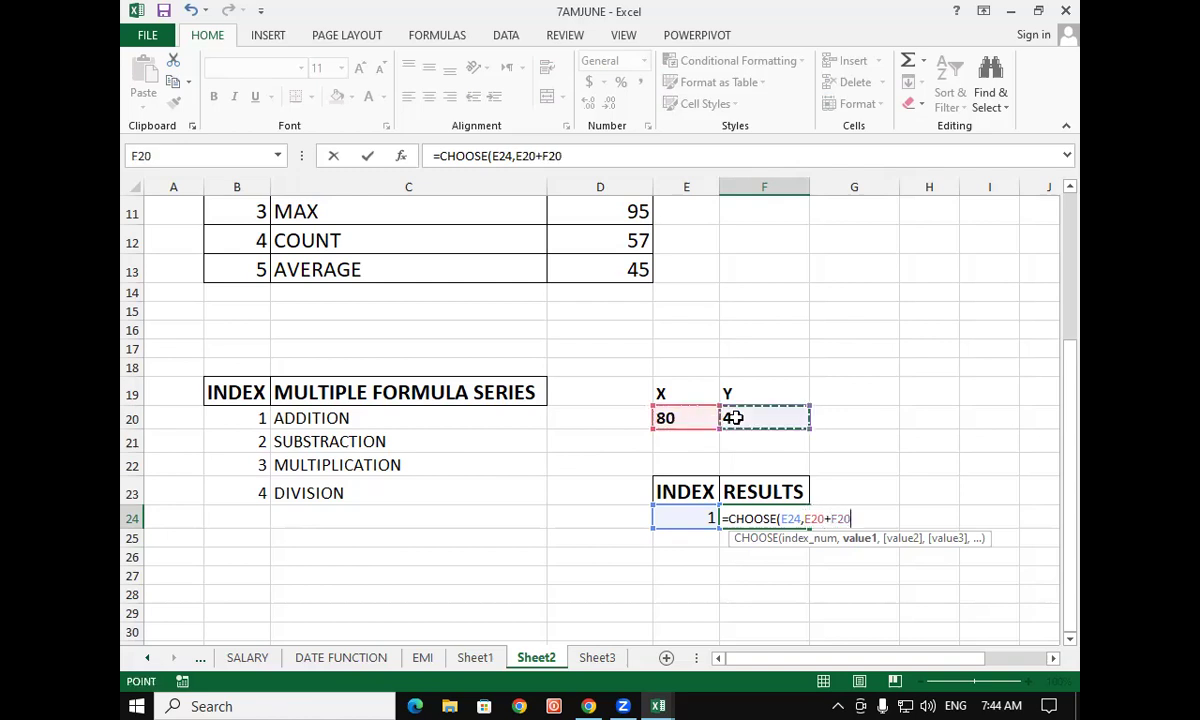
type(",")
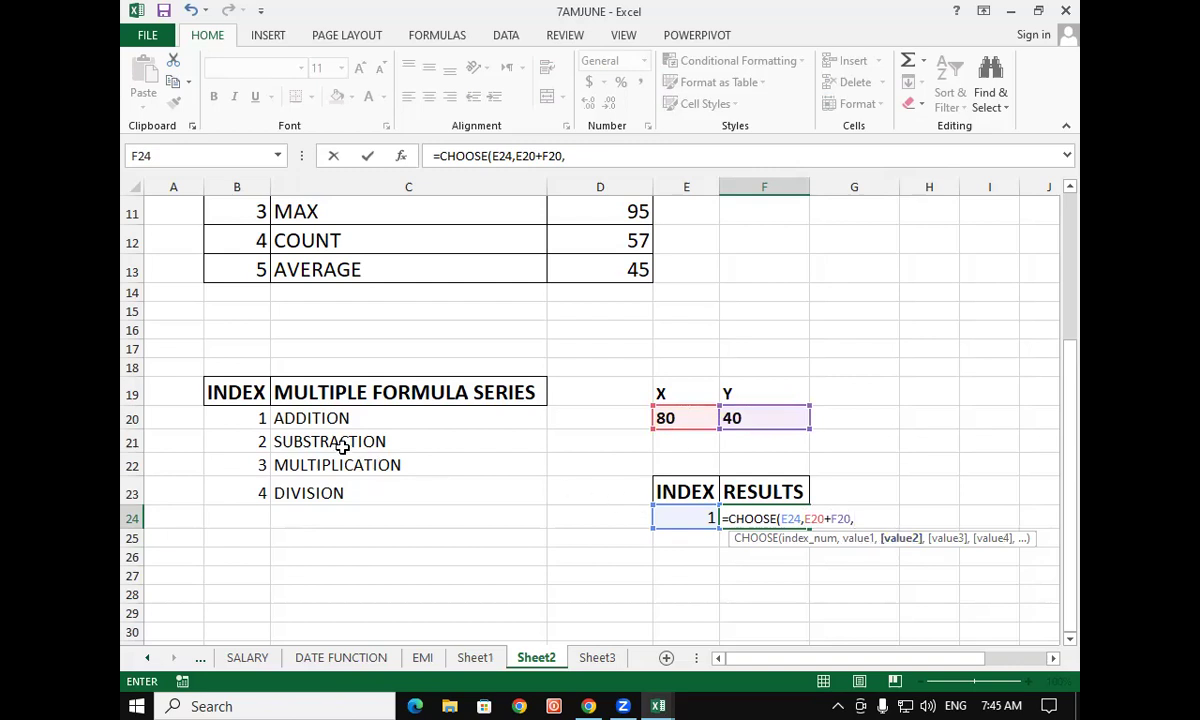
Add the E20-F20, E20*F20 and E20/F20 choices and enter the formula, returning 120
left_click(672, 417)
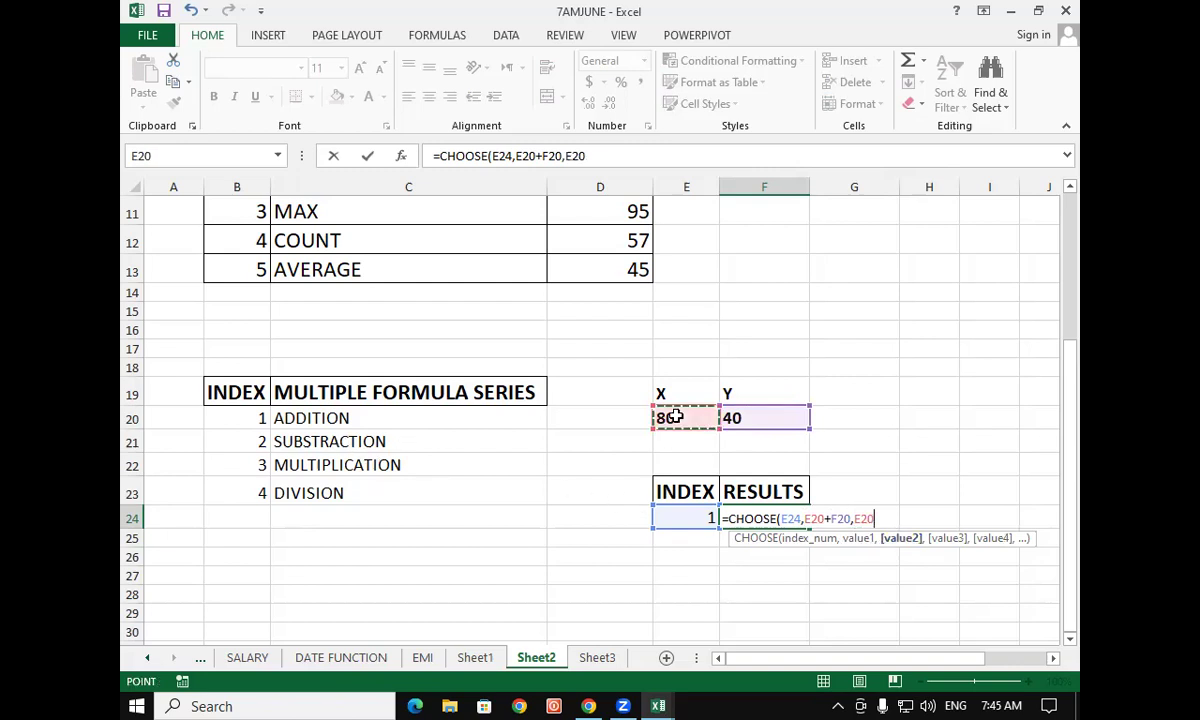
type("-")
left_click(732, 418)
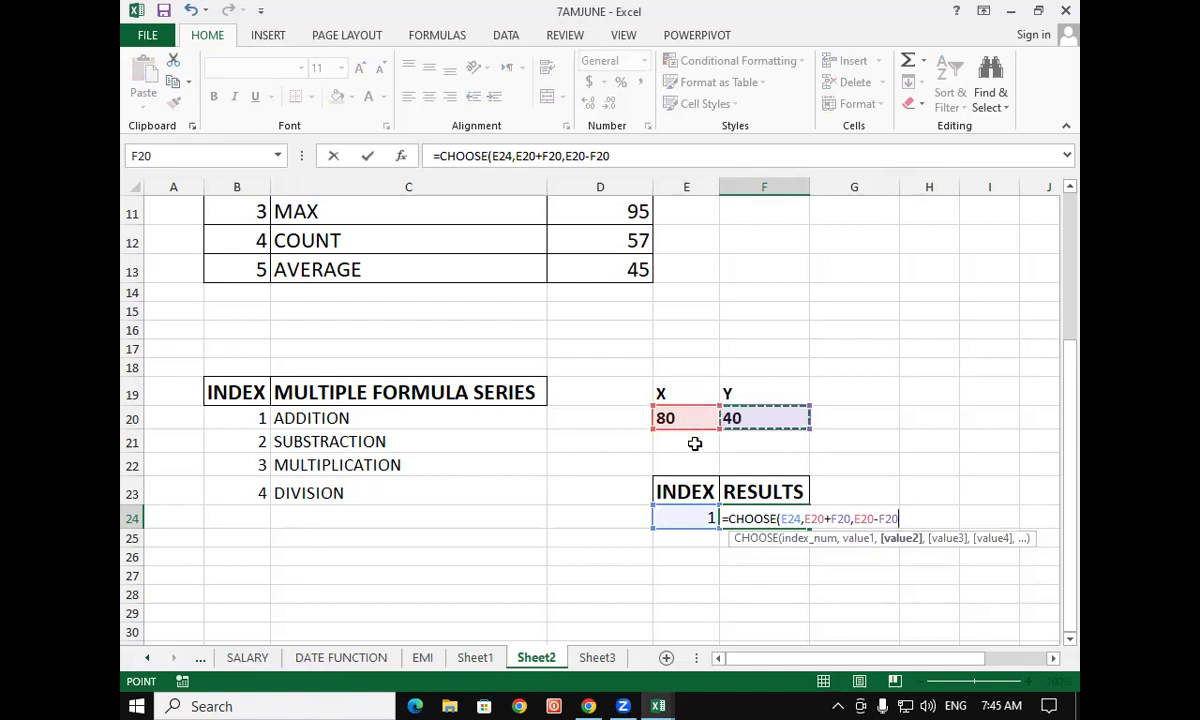
type(",")
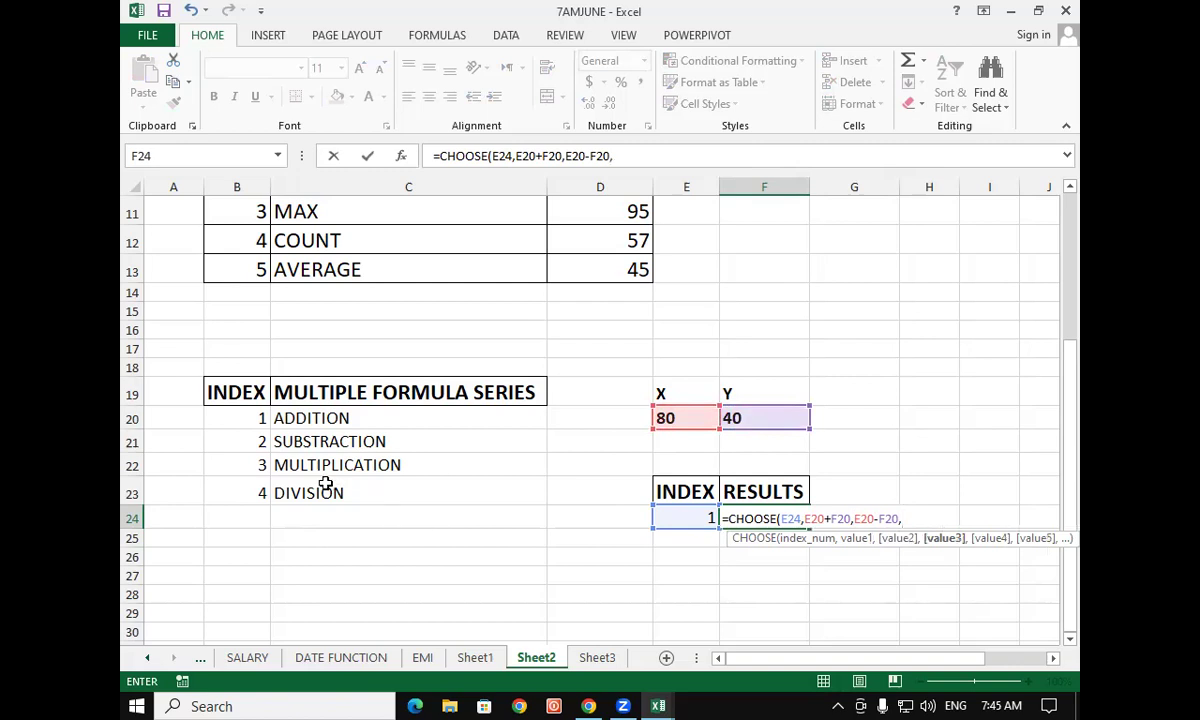
left_click(703, 421)
type("*")
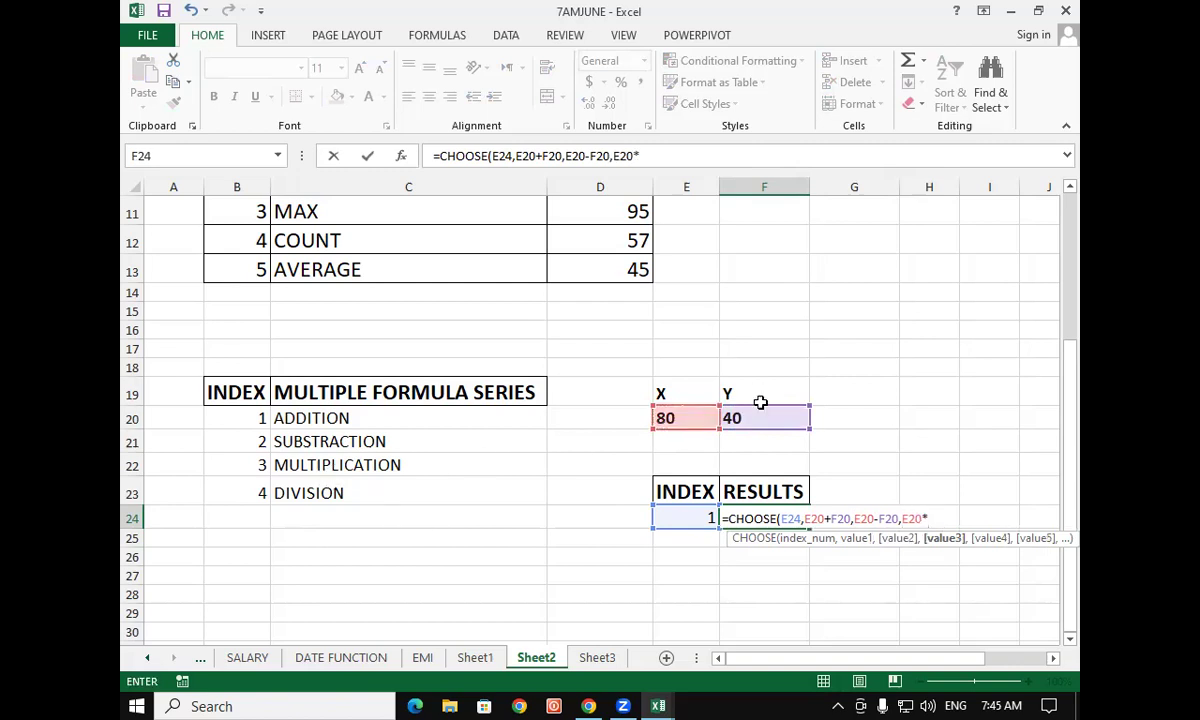
left_click(762, 420)
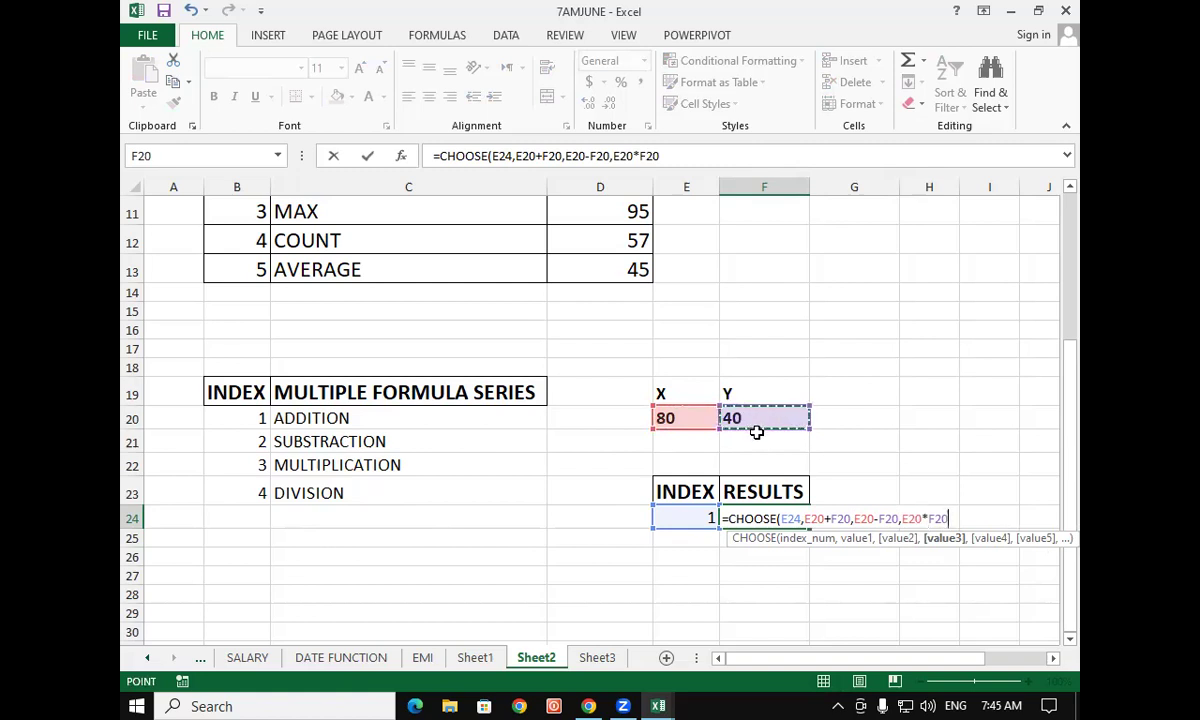
type(",")
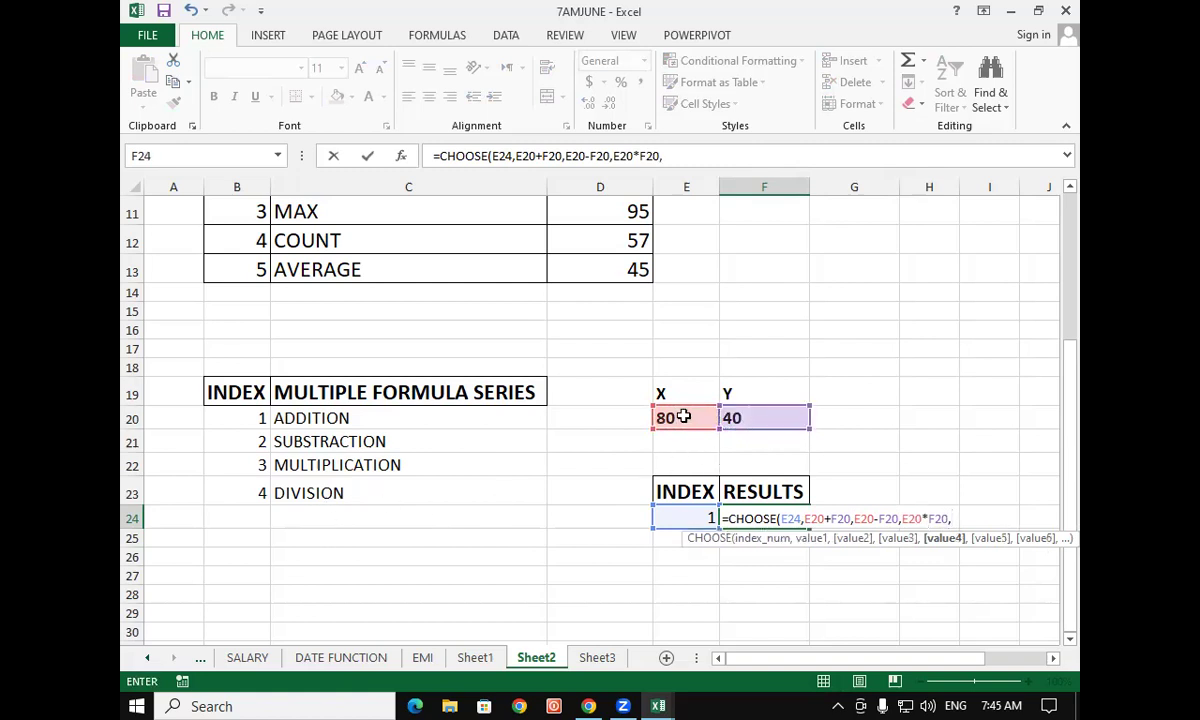
left_click(697, 416)
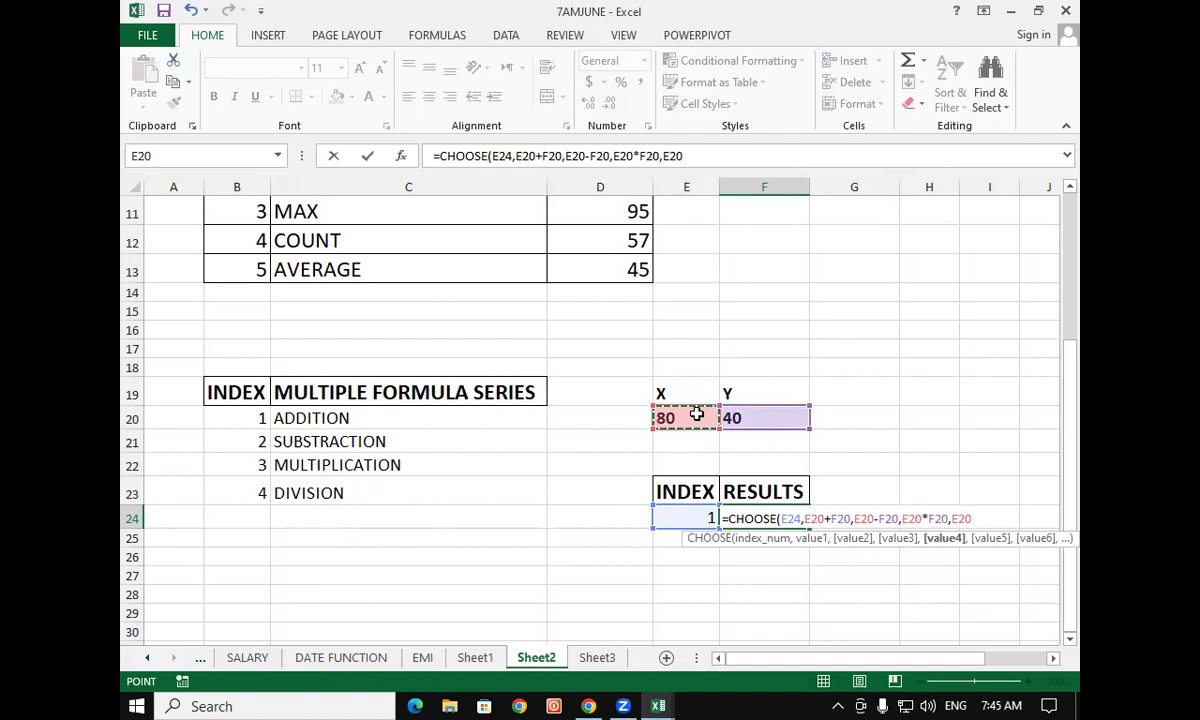
type("/")
left_click(737, 419)
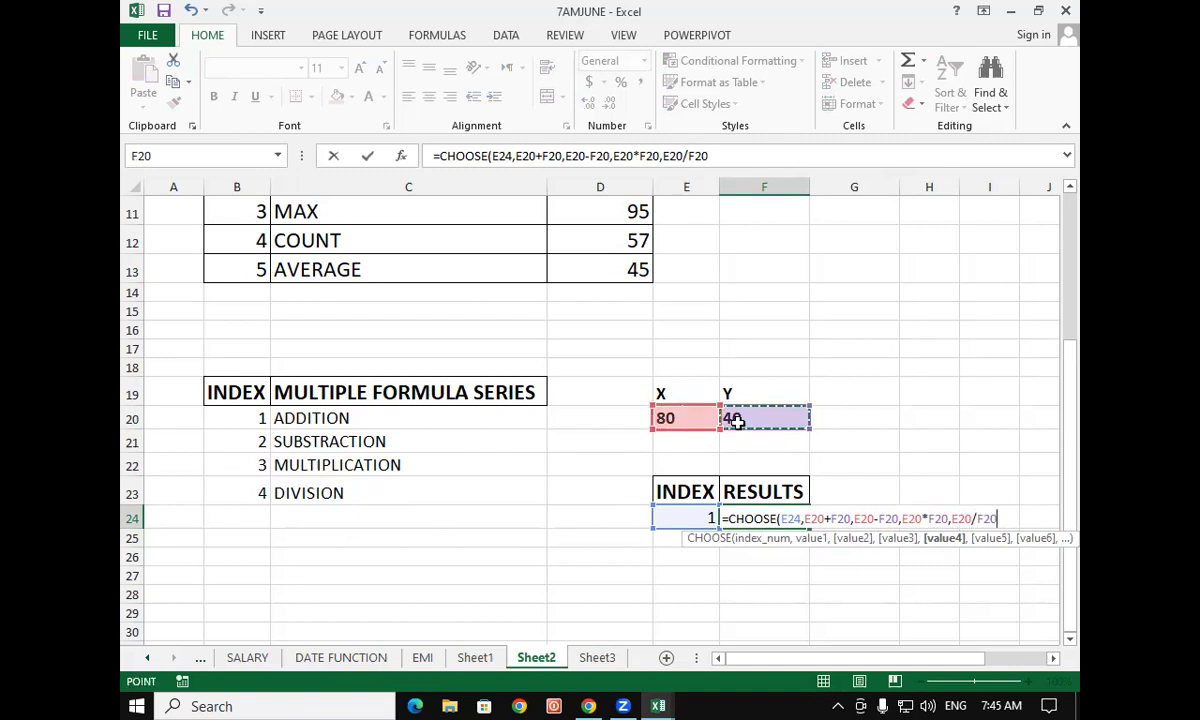
type(")")
key("Return")
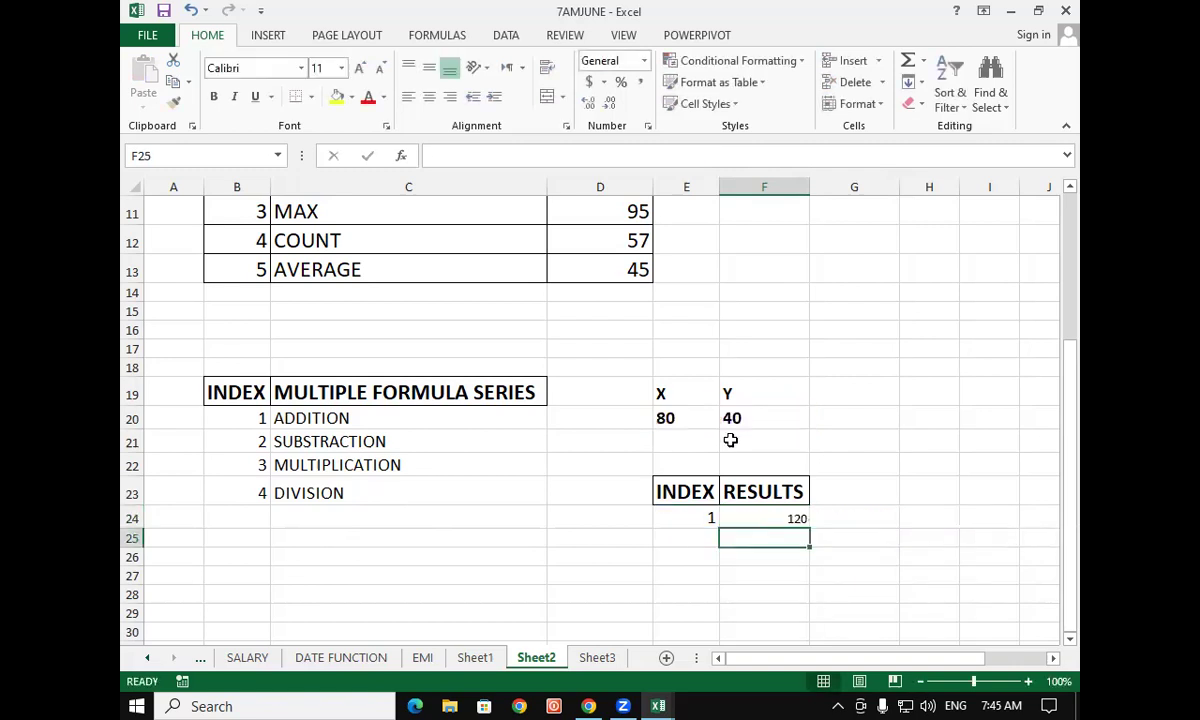
Enlarge the RESULTS cell F24 to font size 14
left_click(766, 512)
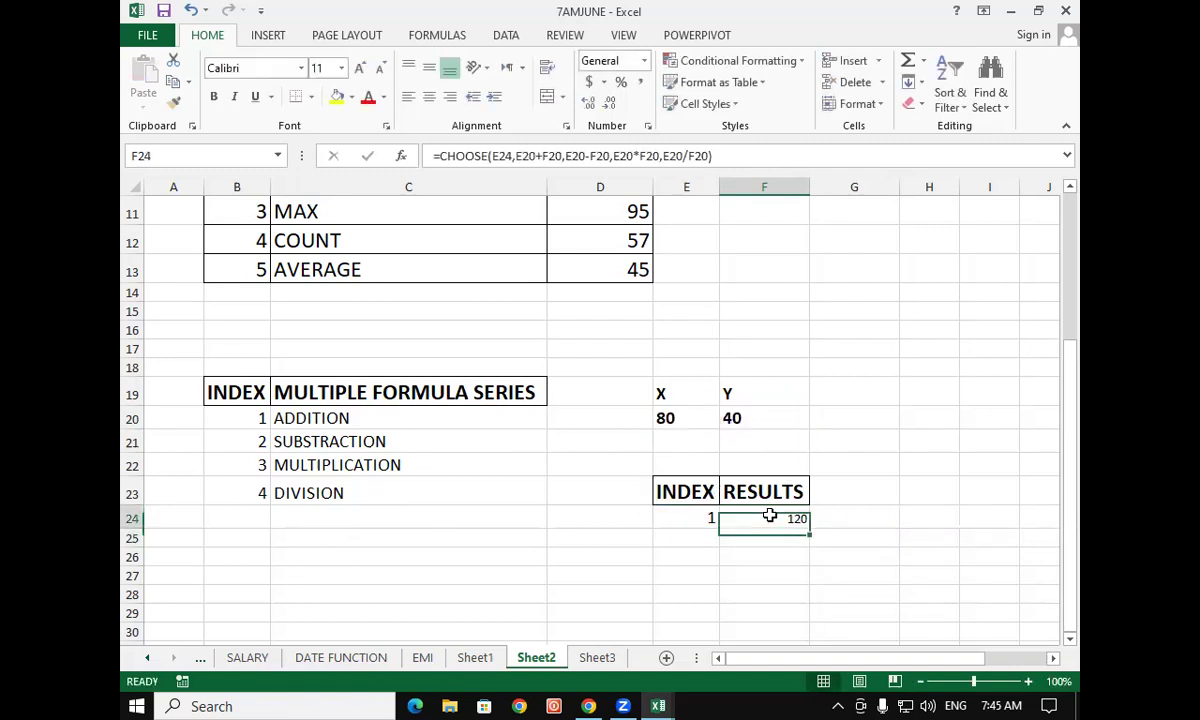
left_click(360, 68)
left_click(360, 68)
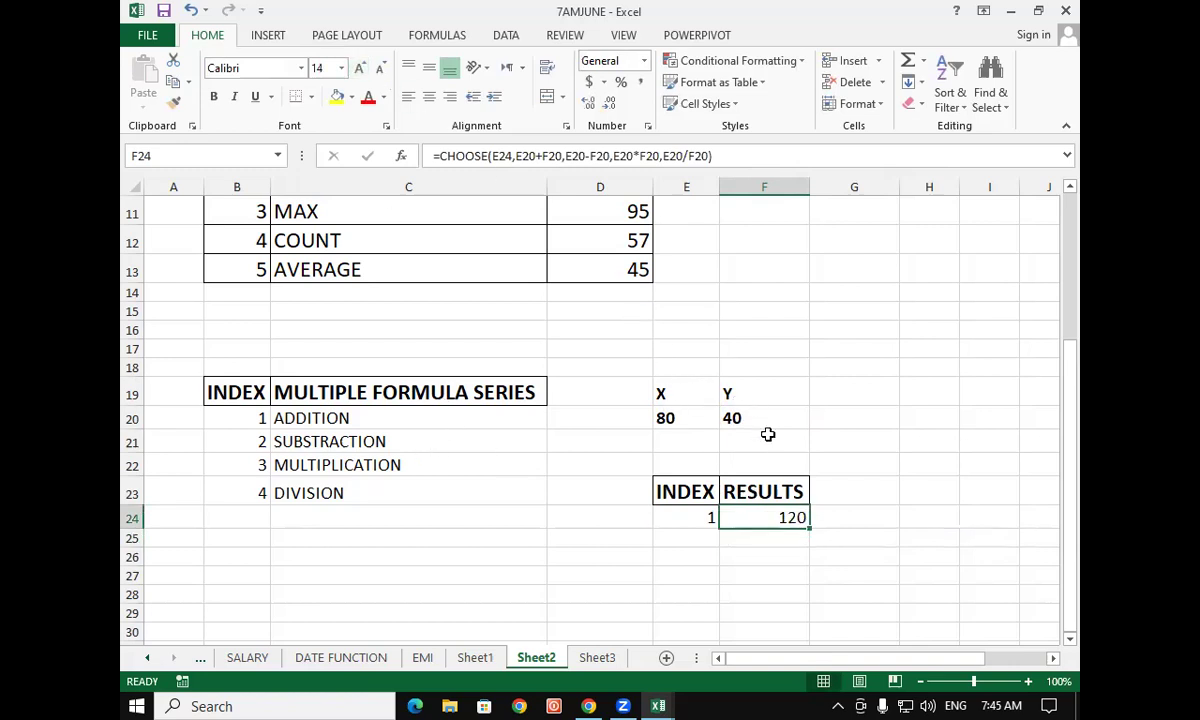
Enter indexes 2, 3 and 4 in E24, ending with F24 showing 80 divided by 40, giving 2
left_click(705, 518)
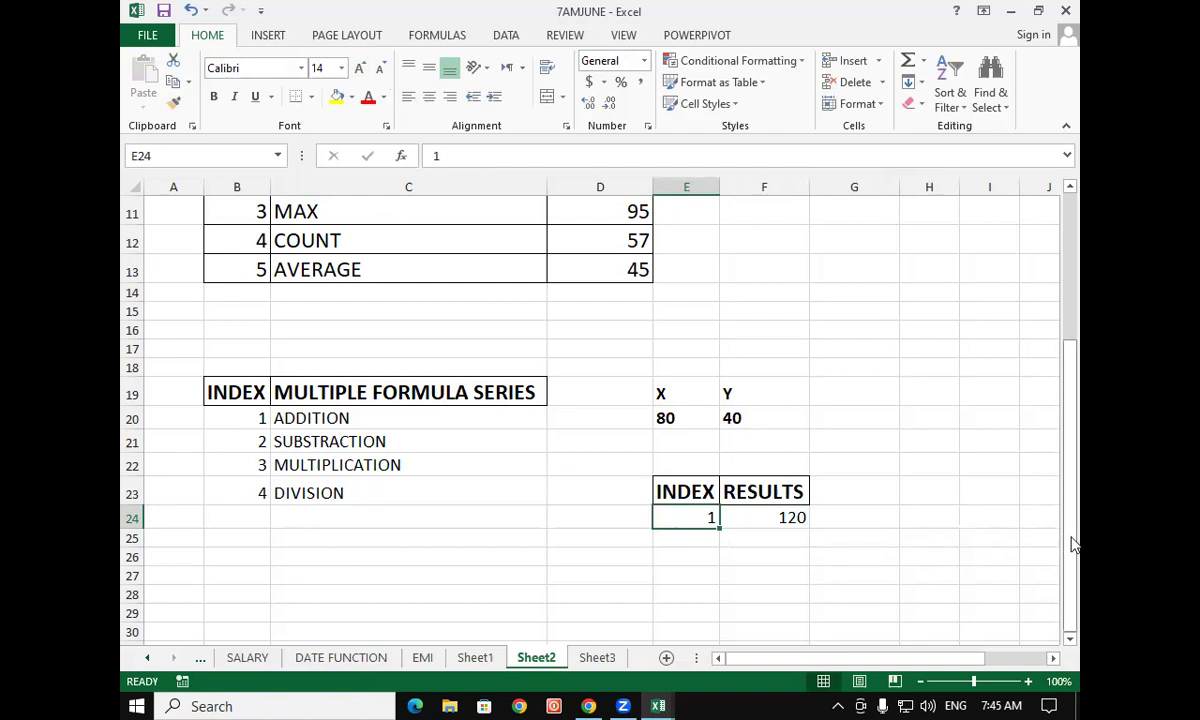
type("2")
key("Return")
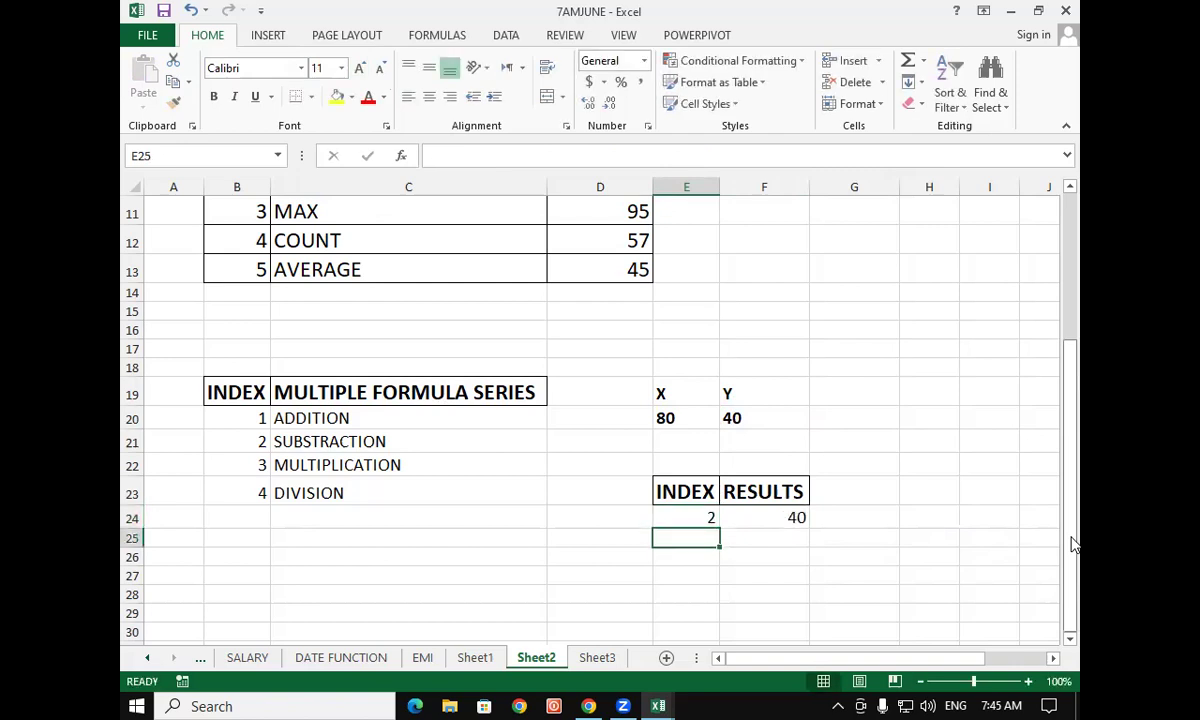
key("Up")
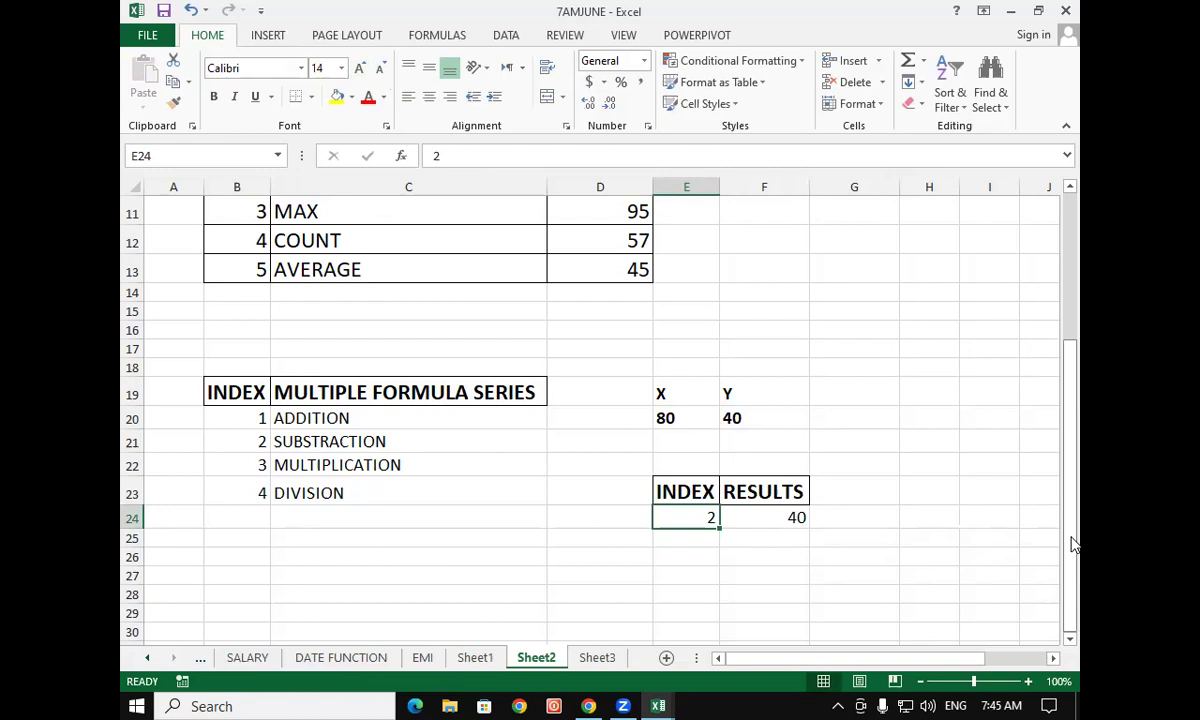
type("3")
key("Return")
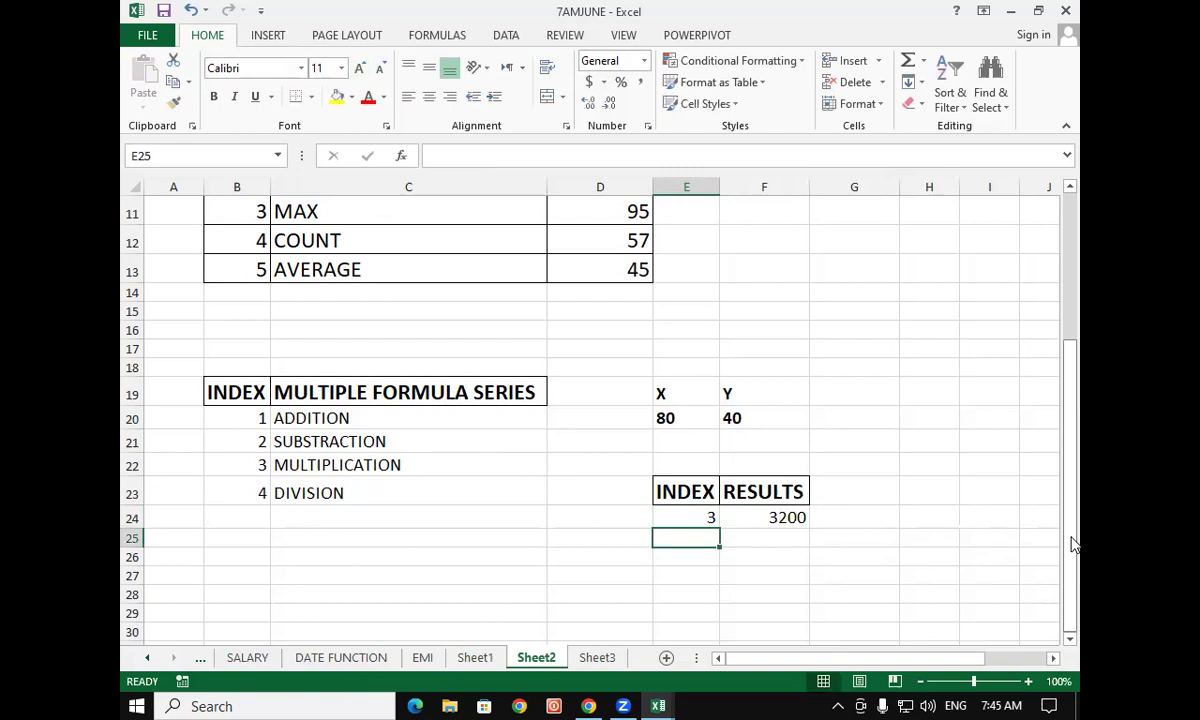
key("Up")
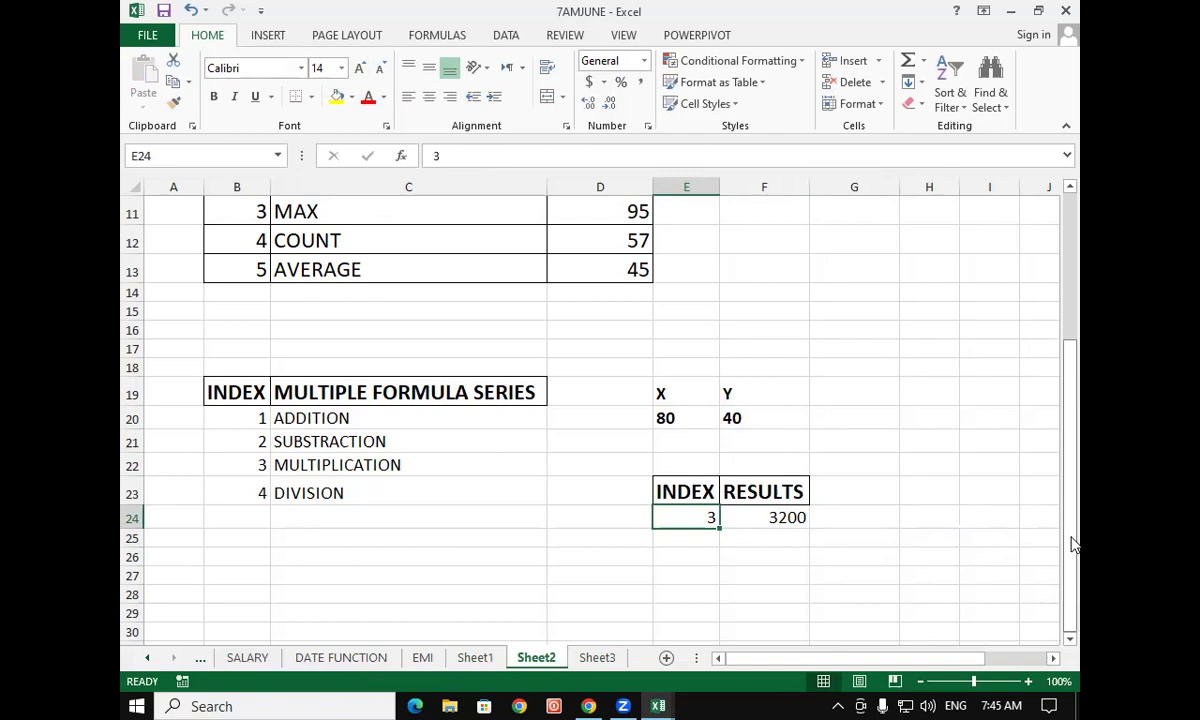
type("4")
key("Return")
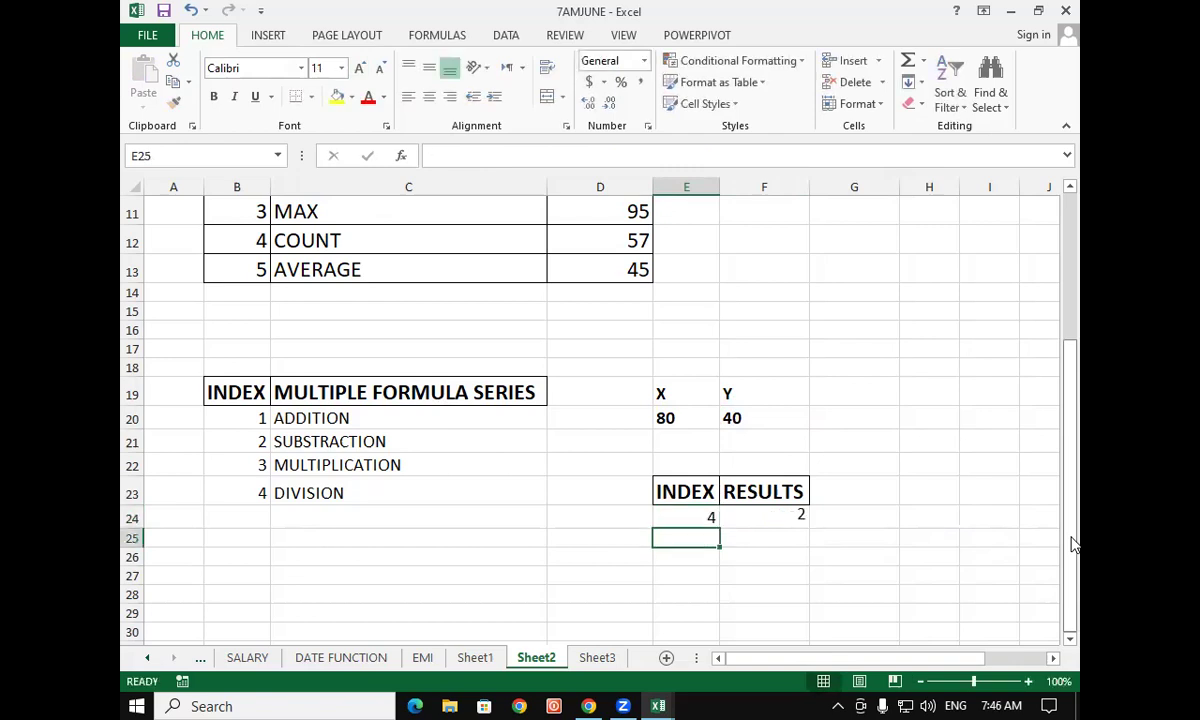